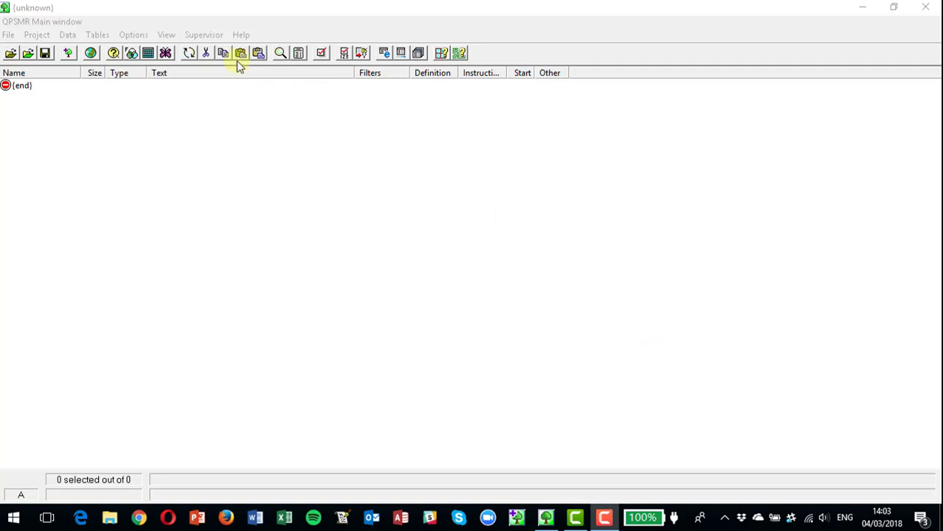
Step: Insert a new question entry into the empty project and name it Q1
left_click(203, 35)
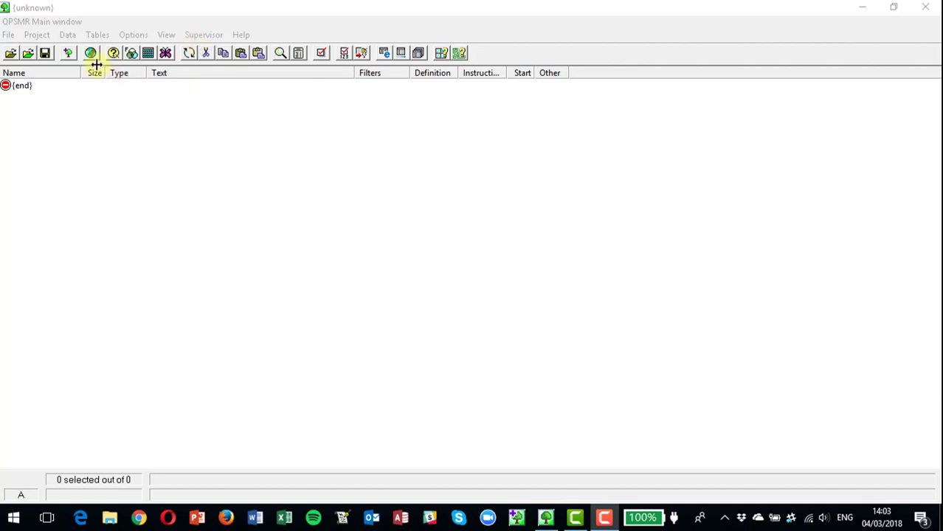
left_click(36, 36)
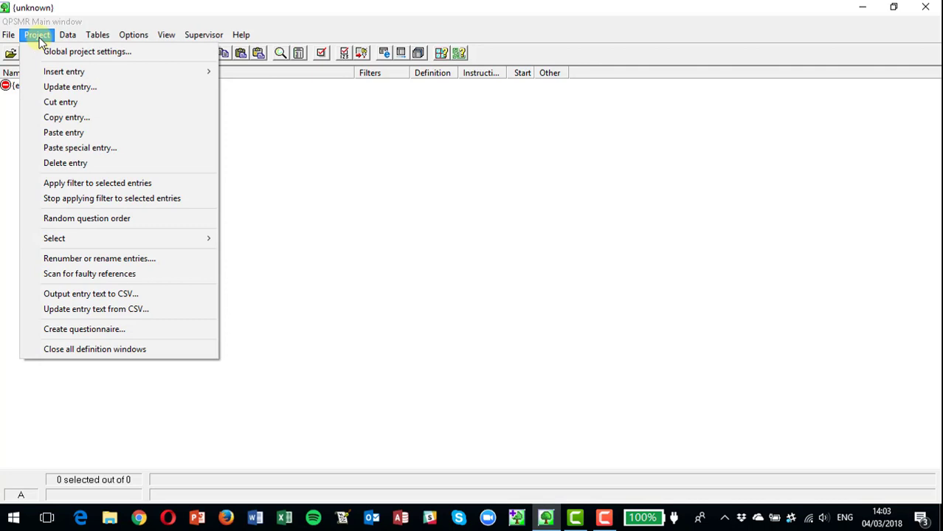
mouse_move(55, 69)
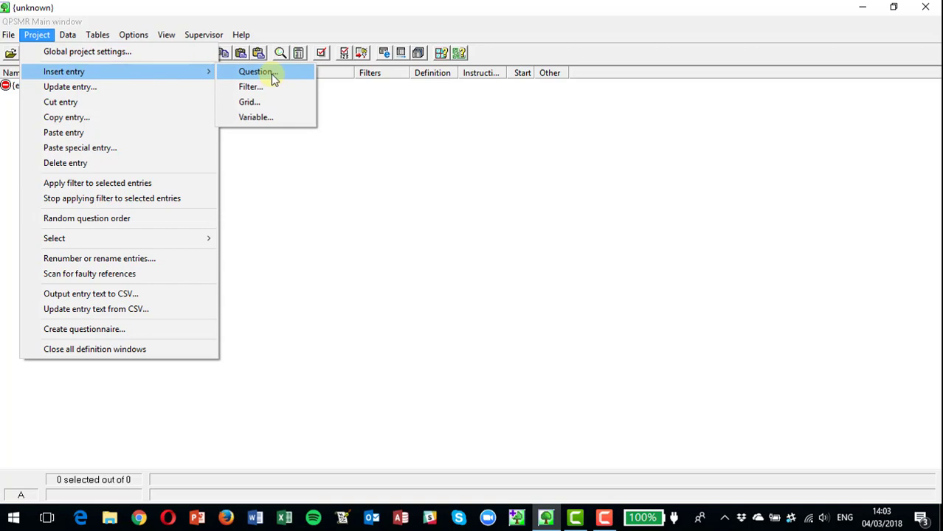
left_click(271, 74)
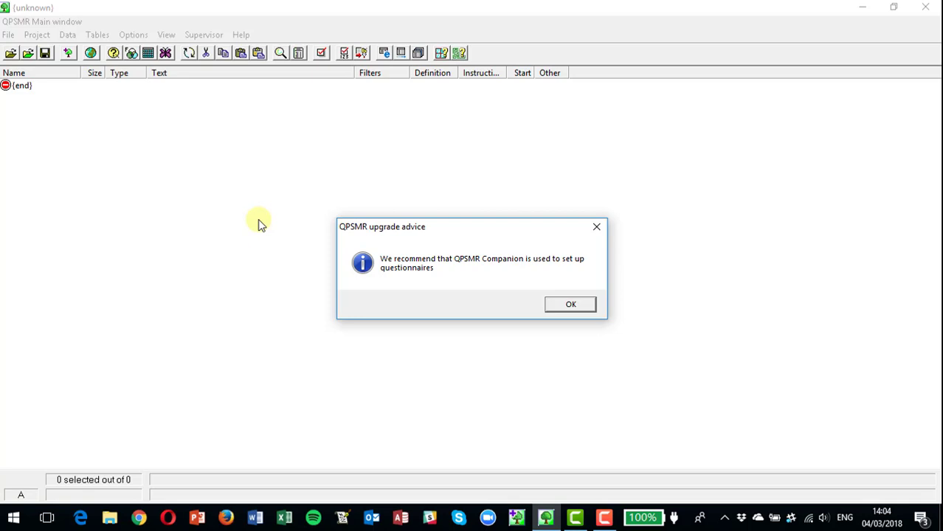
left_click(569, 304)
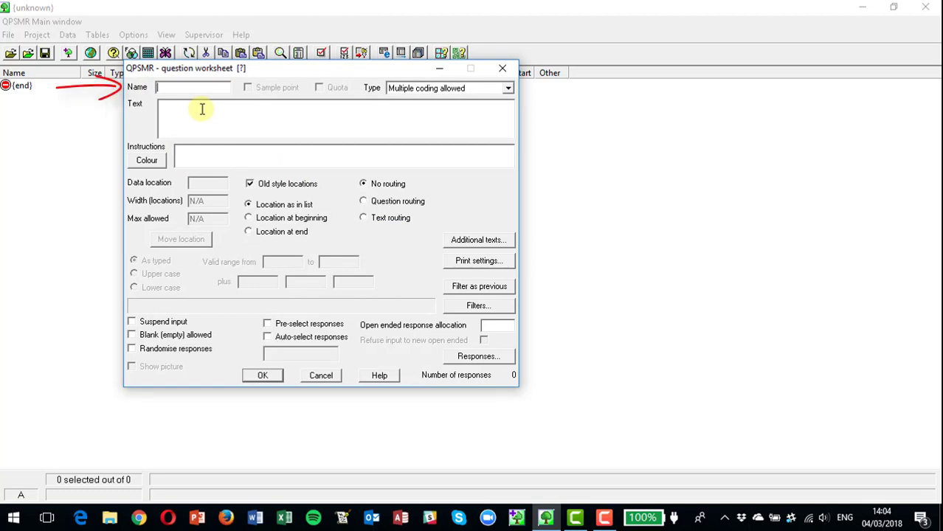
type("Q1")
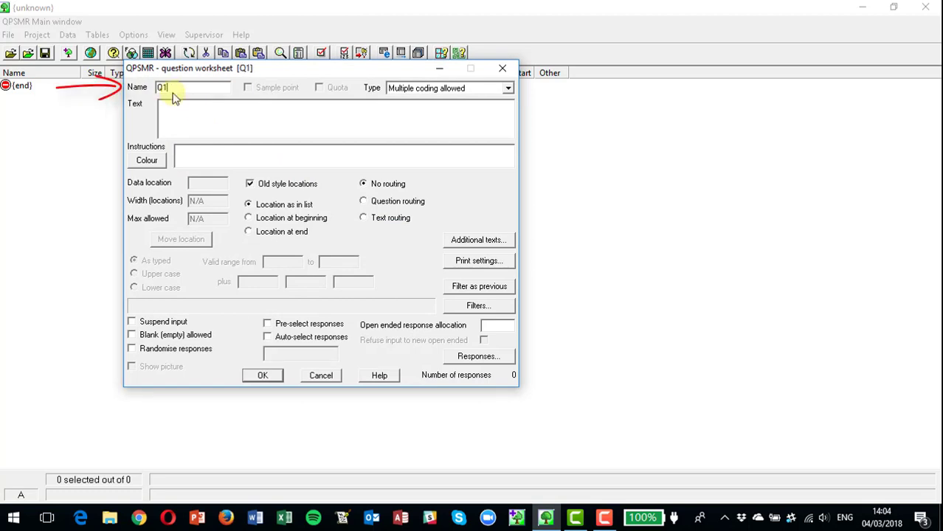
left_click(509, 90)
scroll(508, 93, "down", 2)
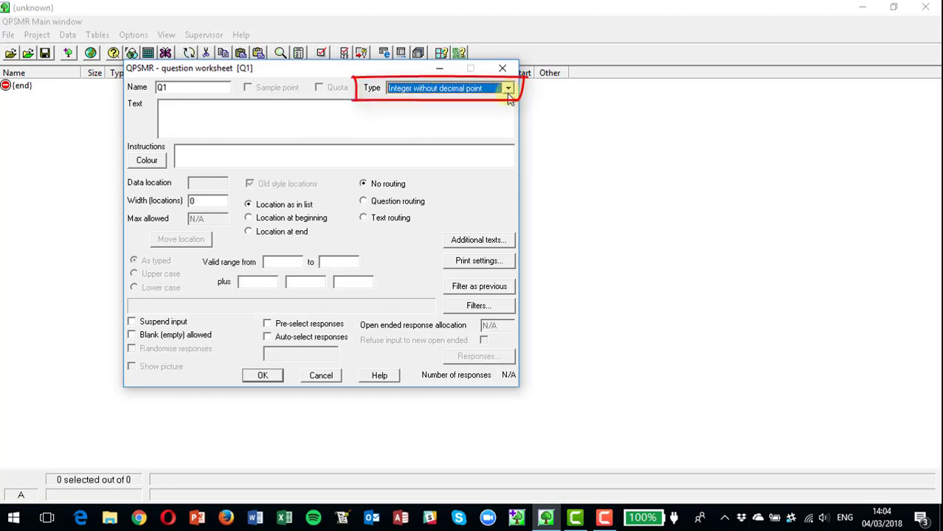
scroll(507, 93, "up", 2)
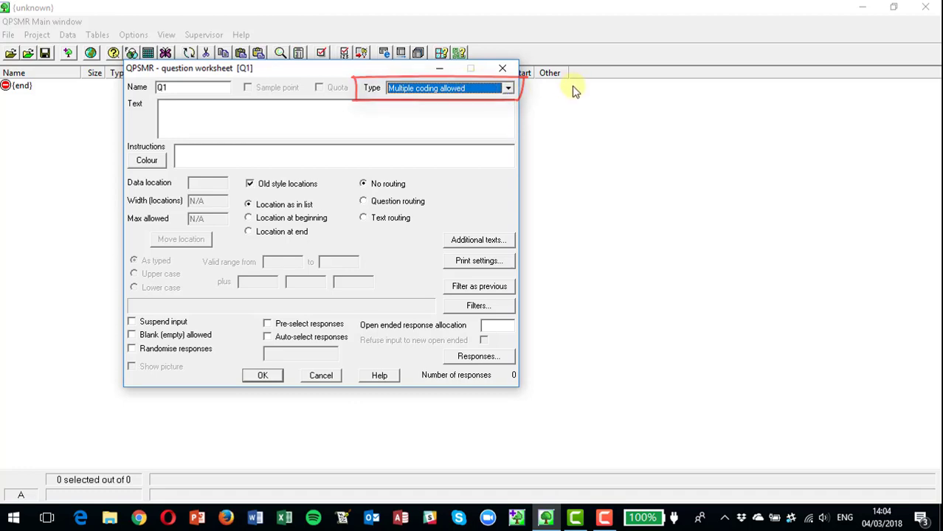
Step: Set Q1's type to Single code only and enter the question text "Do you own a bicycle?"
left_click(508, 89)
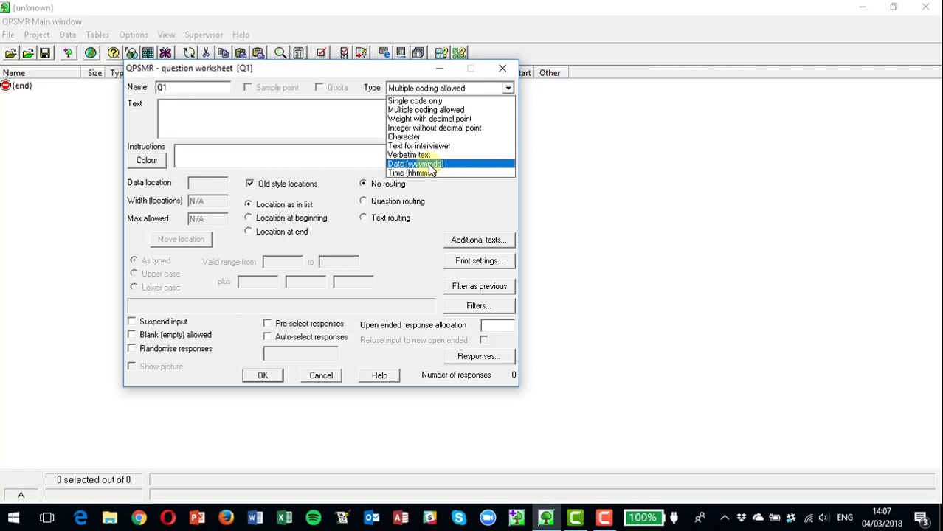
left_click(417, 103)
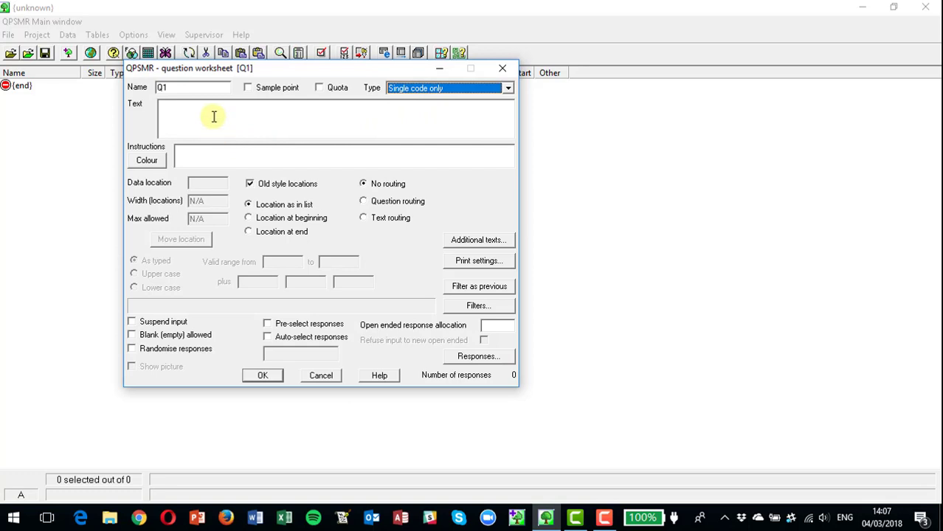
left_click(212, 114)
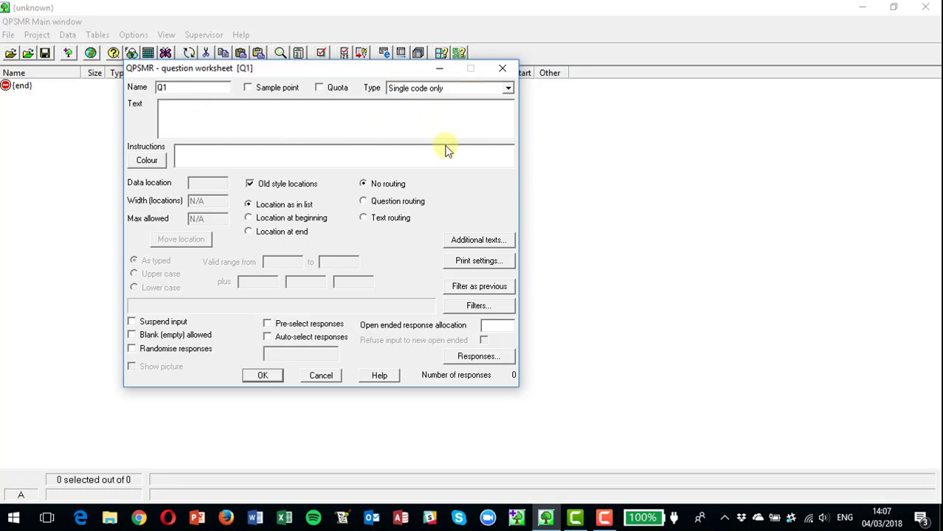
type("Do you own a bicycle?")
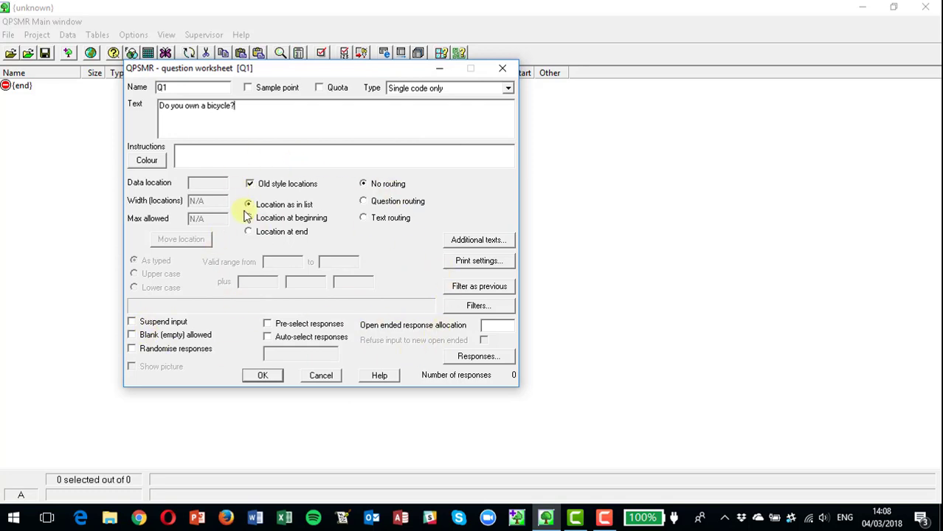
Step: Add the responses "Yes" and "No" to Q1 and confirm the question
left_click(477, 360)
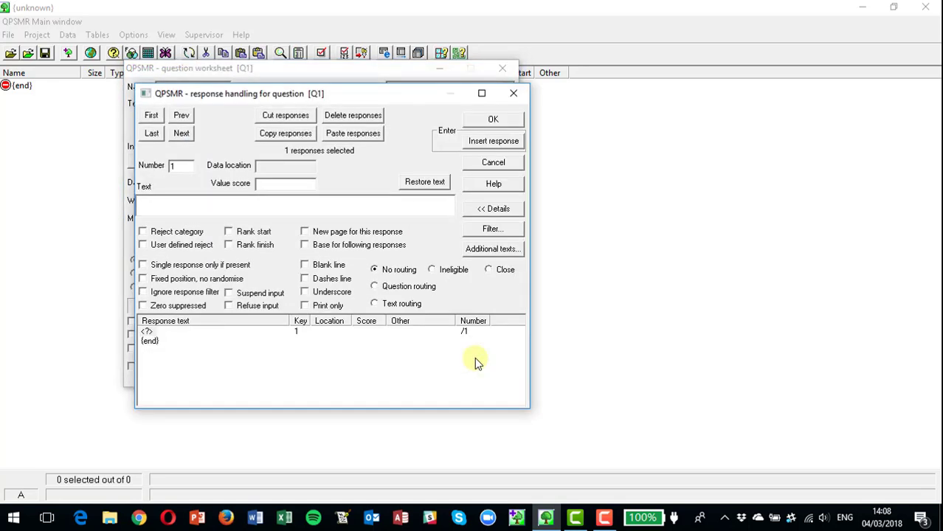
type("Yes")
key("Return")
type("No")
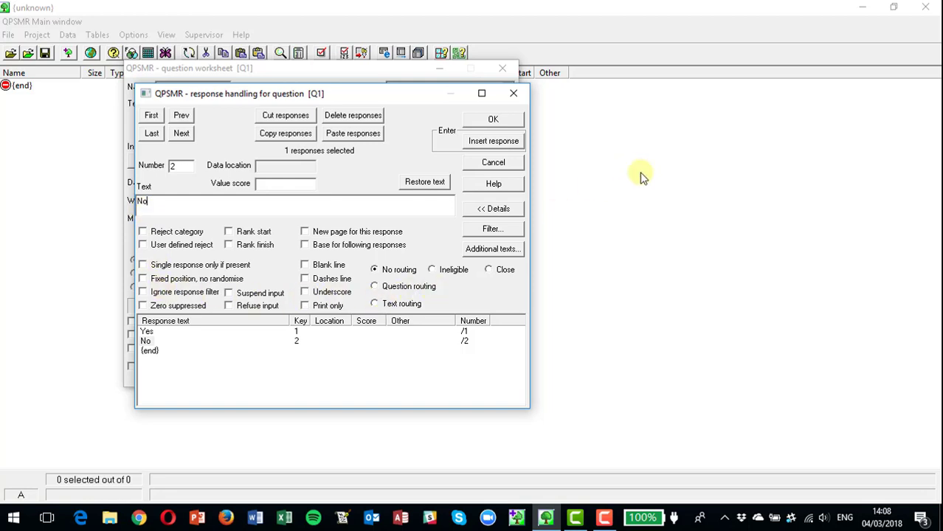
left_click(492, 120)
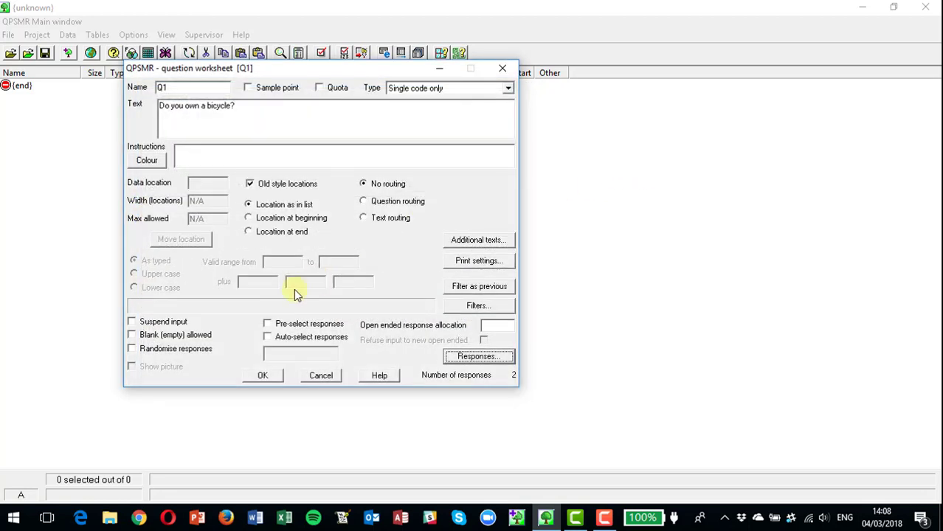
left_click(263, 376)
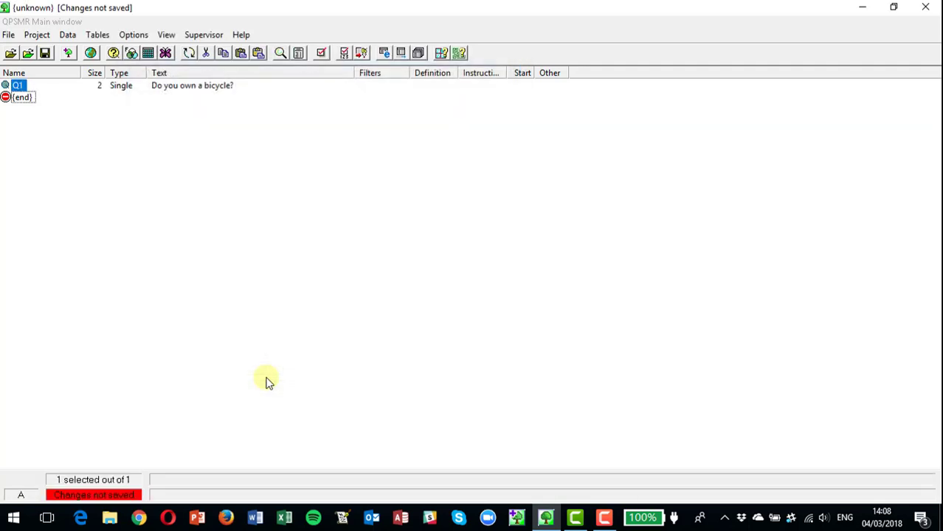
Step: Insert a second question entry after Q1 and name it Q2
left_click(29, 37)
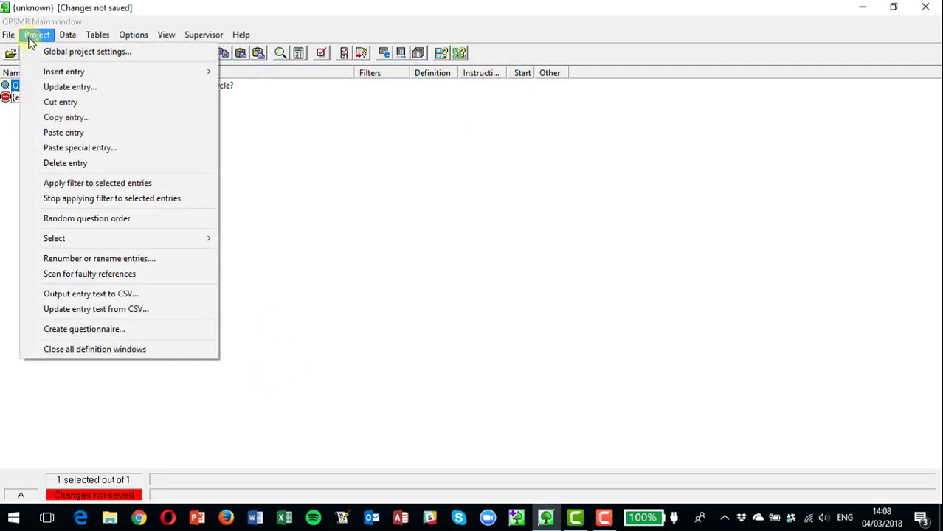
mouse_move(76, 73)
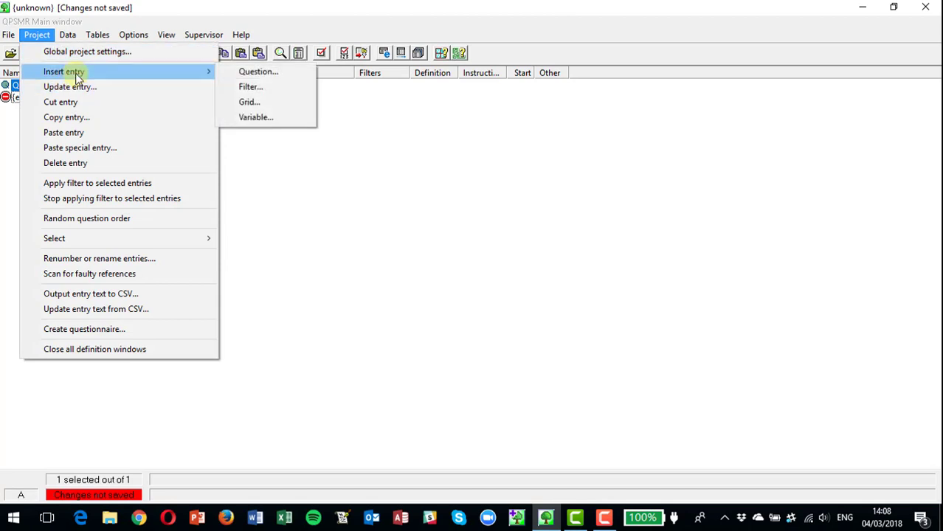
left_click(267, 74)
type("Q2")
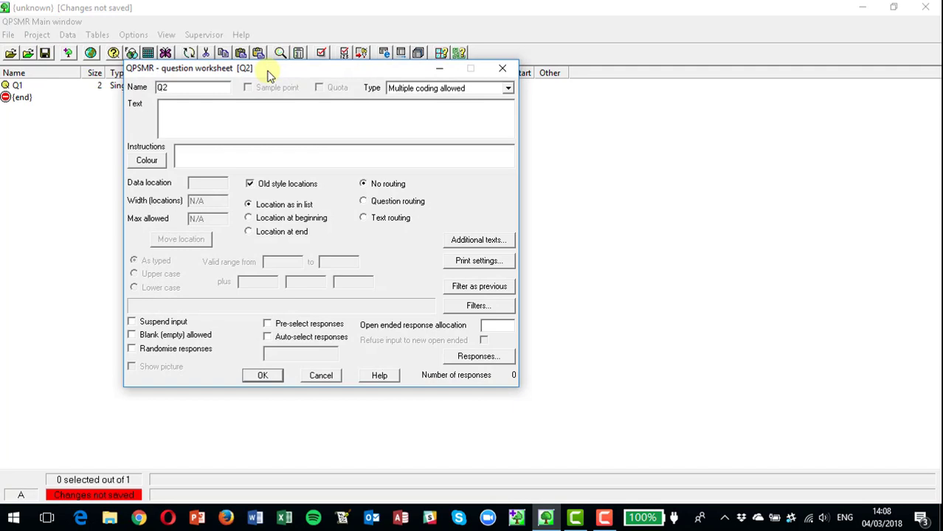
Step: Set Q2's type to Single code only and enter the text "How often do you use your bicycle?"
key("Tab")
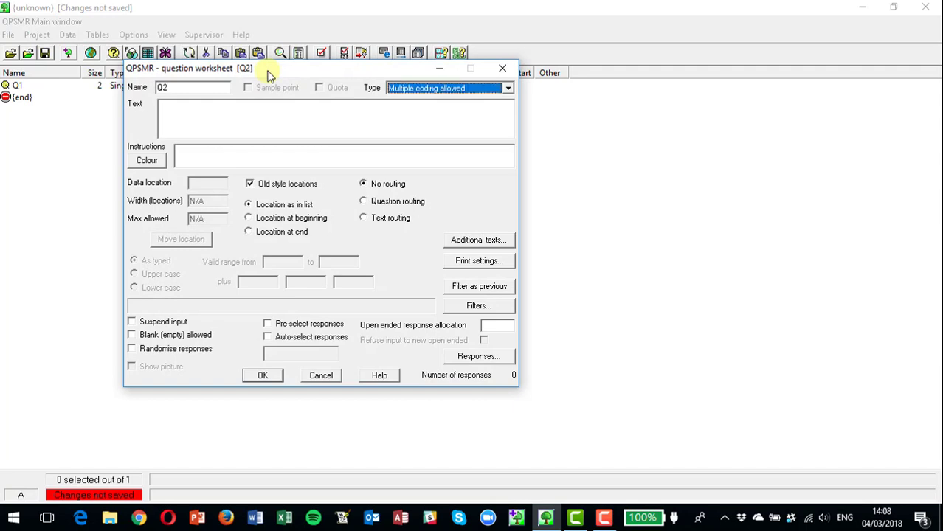
key("Up")
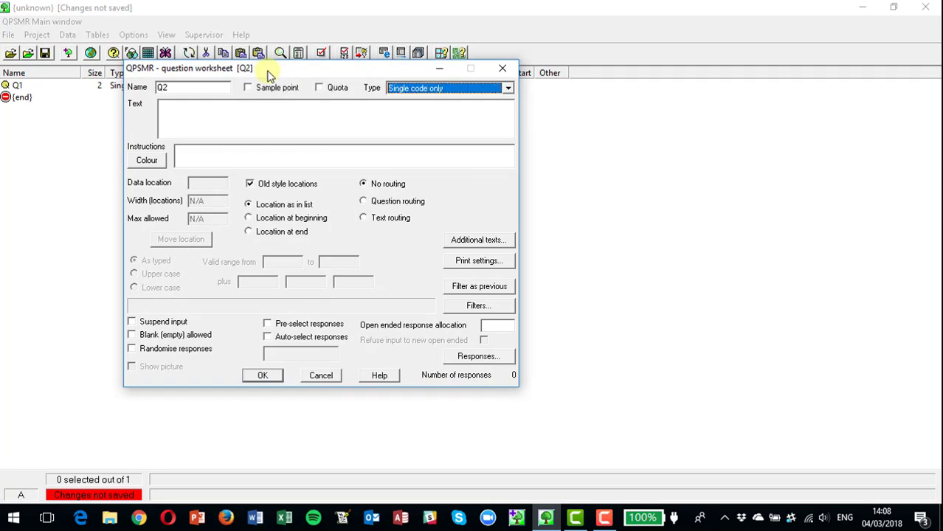
key("Tab")
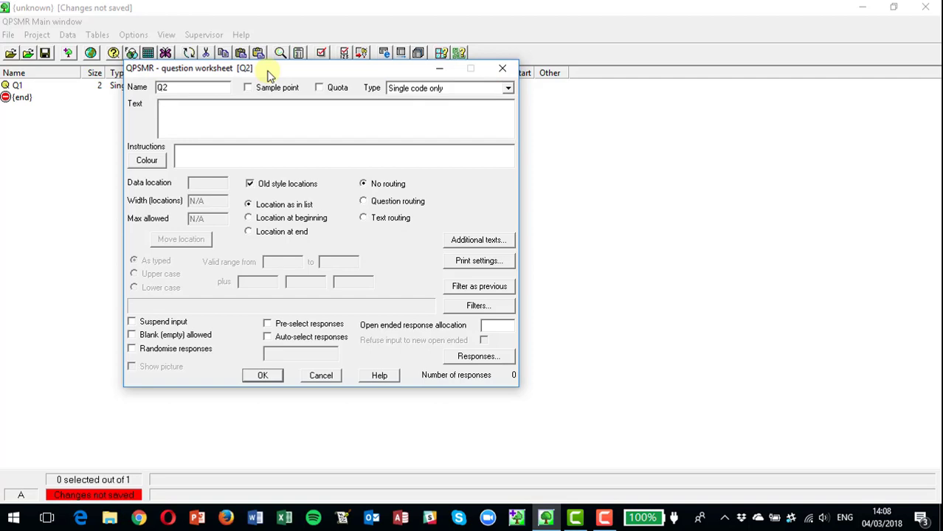
type("How often do you use your ")
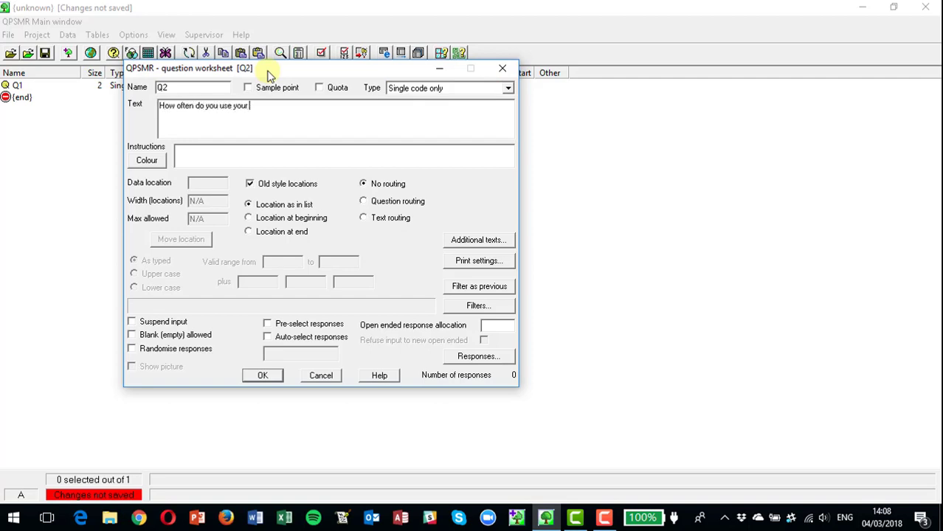
type("bicycle?")
Step: Add Q2's first four responses: "Every day", "Most days", "At least once a week" and "At least once per fortnight"
left_click(491, 360)
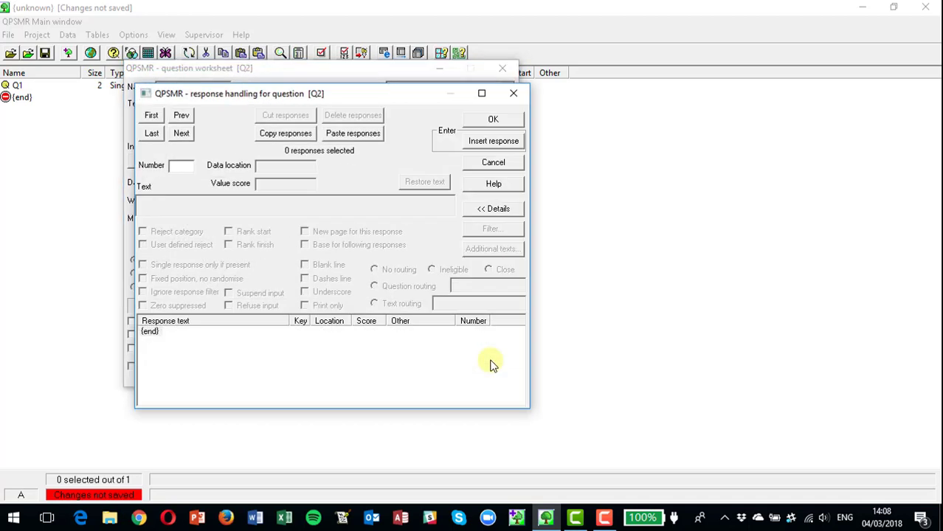
key("Return")
type("very day")
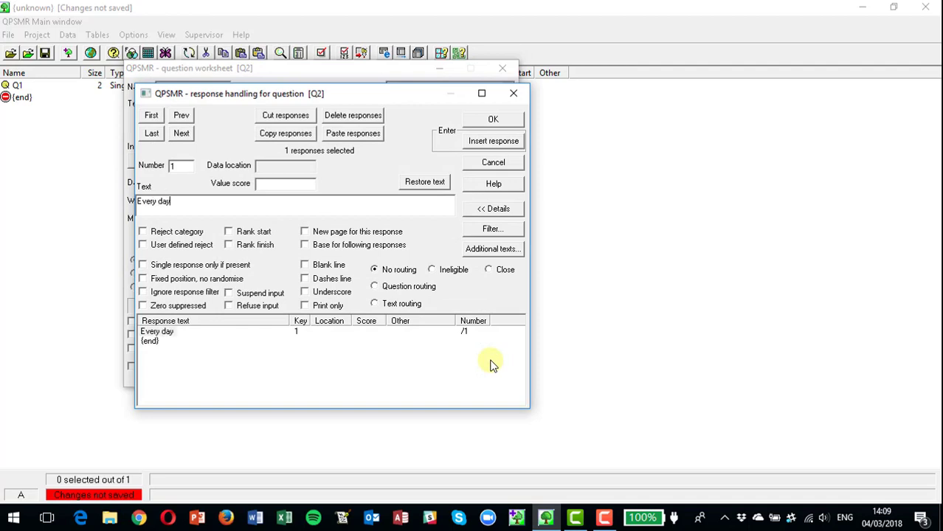
key("Return")
type("Most days")
key("Return")
type("At least once a")
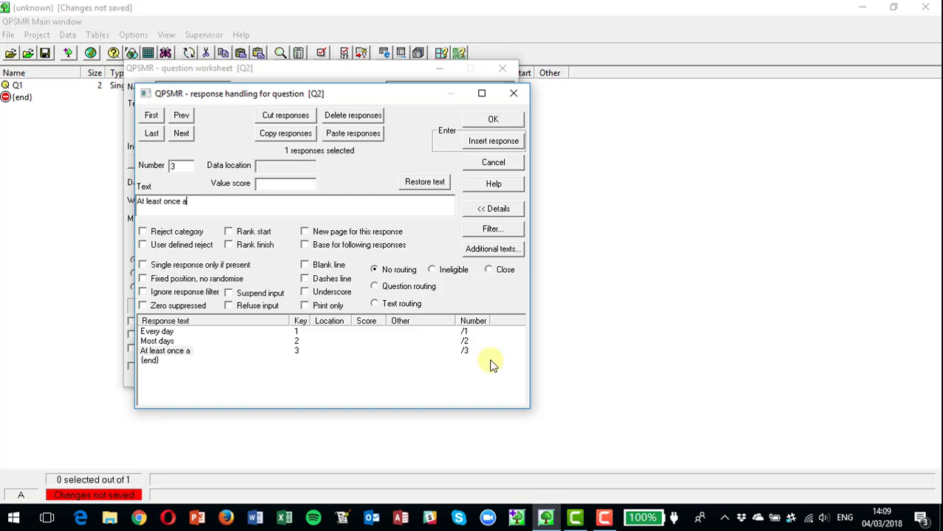
type(" week")
key("Return")
type("At")
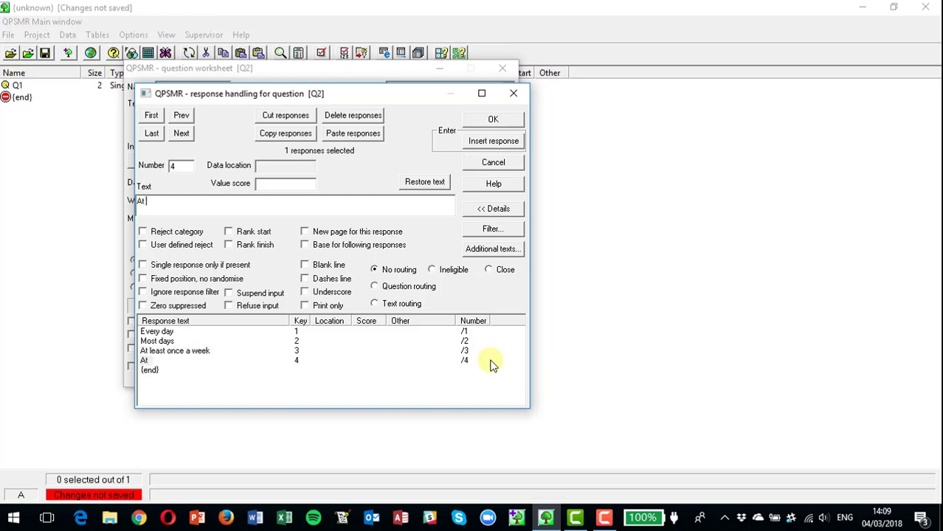
type(" least once per")
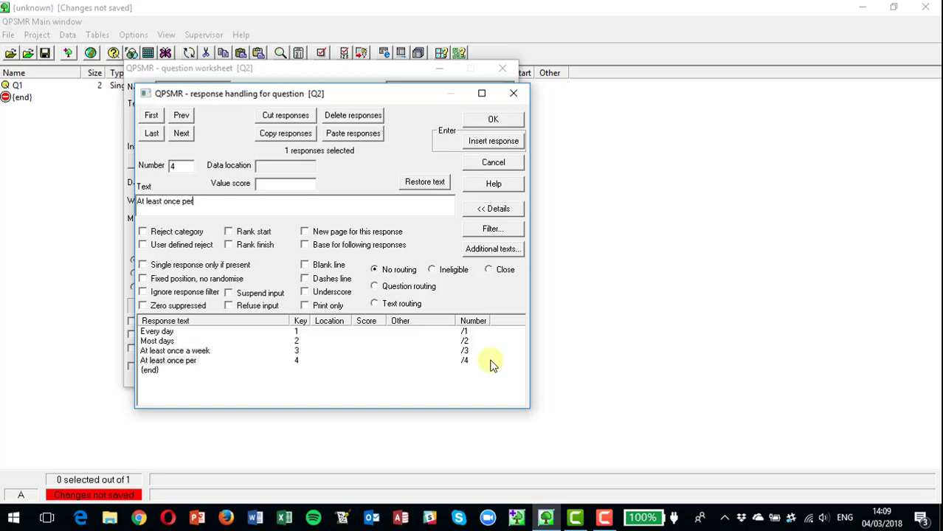
type(" fortnight")
key("Return")
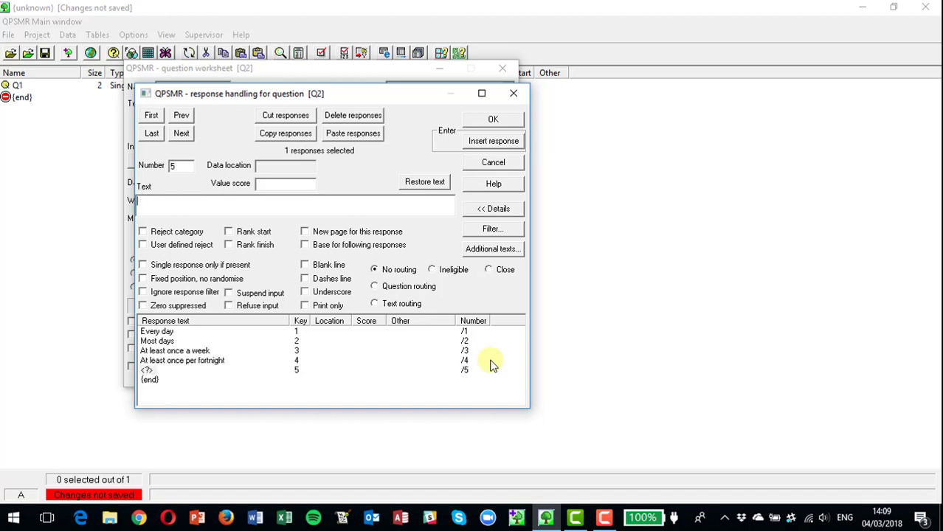
Step: Add the responses "Once a month", "Less often" and "Don't know" to Q2 and confirm the response list
type("Once a mon")
key("BackSpace")
key("BackSpace")
key("BackSpace")
key("BackSpace")
type("month")
key("Return")
type("Less ofte")
type("n")
key("Return")
type("Don't know")
left_click(492, 120)
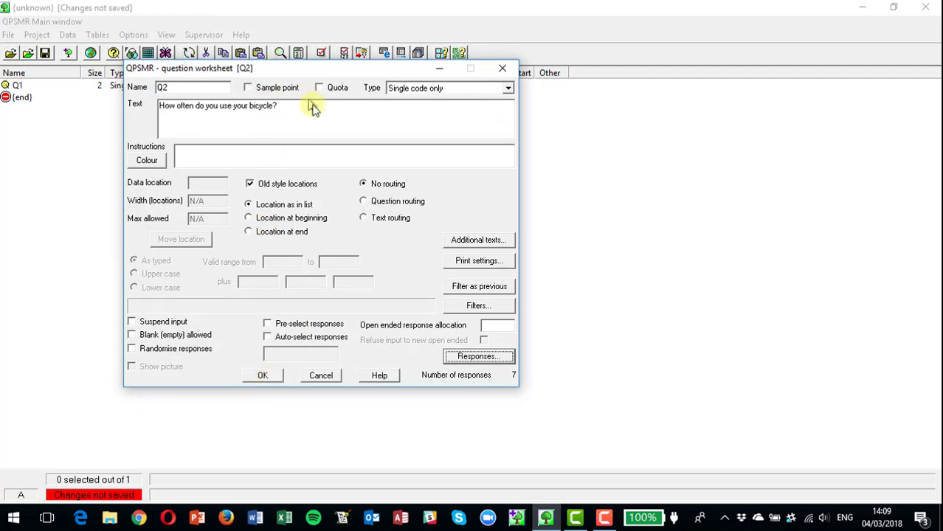
Step: Start defining a new question filter for Q2 and name it FQ1
left_click_drag(274, 68, 322, 127)
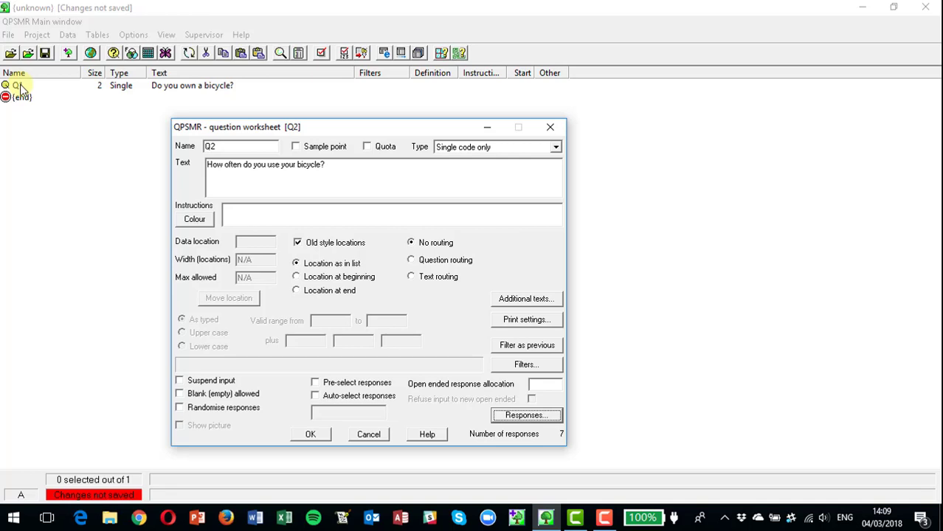
left_click(527, 367)
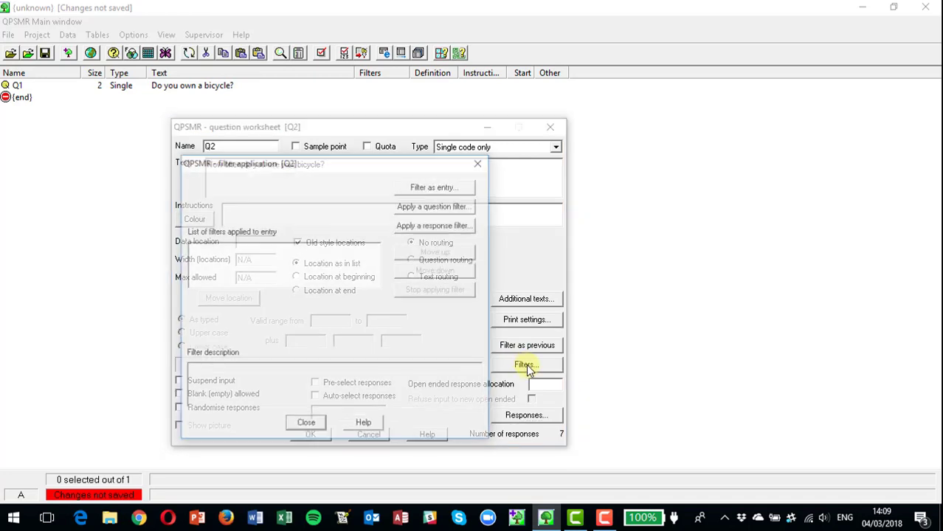
left_click(445, 209)
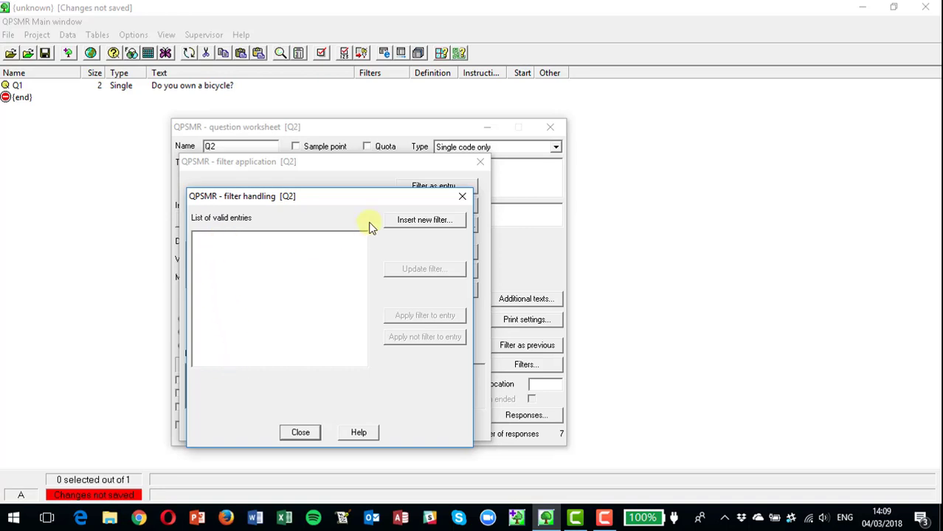
left_click(431, 224)
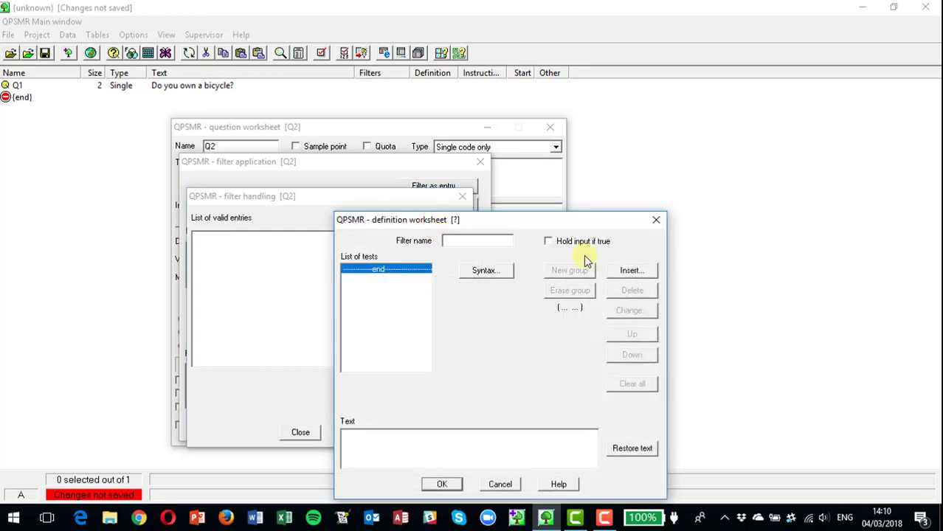
type("FQ1")
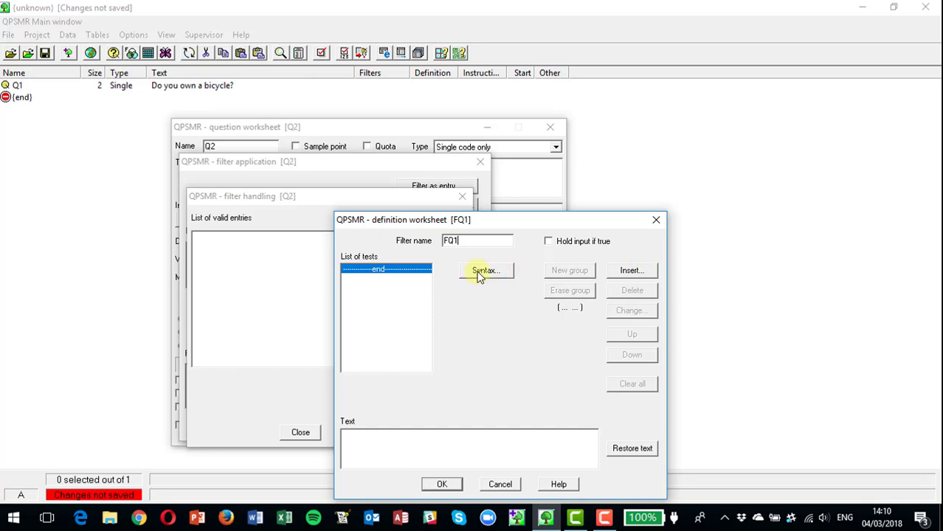
Step: Define filter FQ1 with a test for the "Yes" response to Q1, and give it the text "All who own a bicycle"
left_click(628, 272)
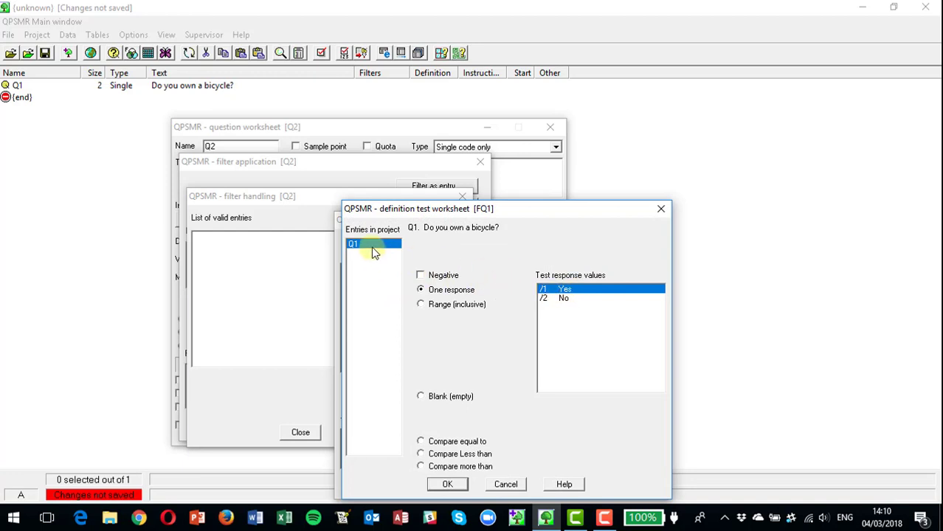
left_click(568, 299)
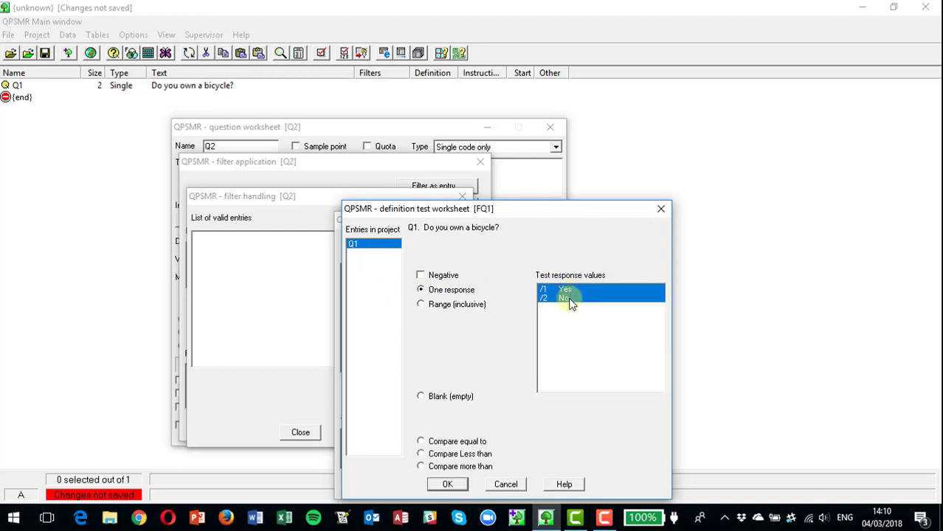
left_click(565, 289)
left_click(568, 298)
left_click(566, 289)
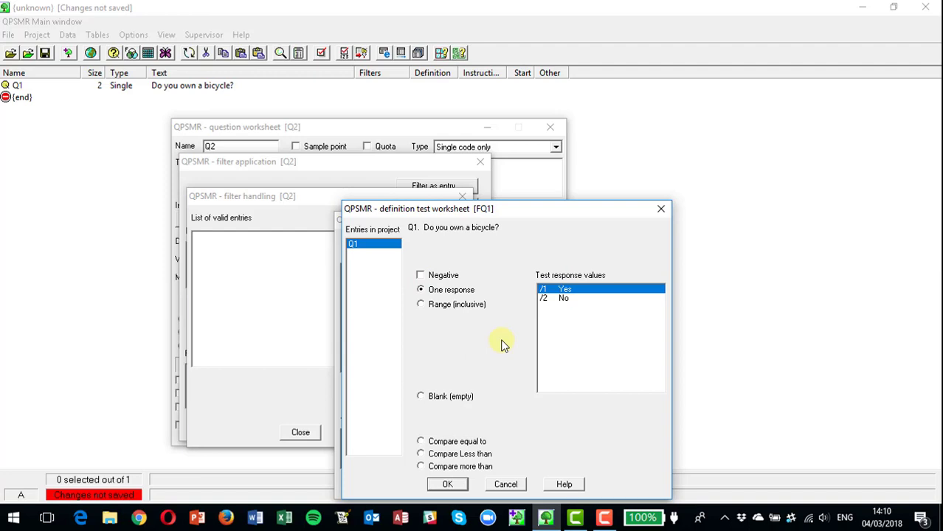
left_click(447, 485)
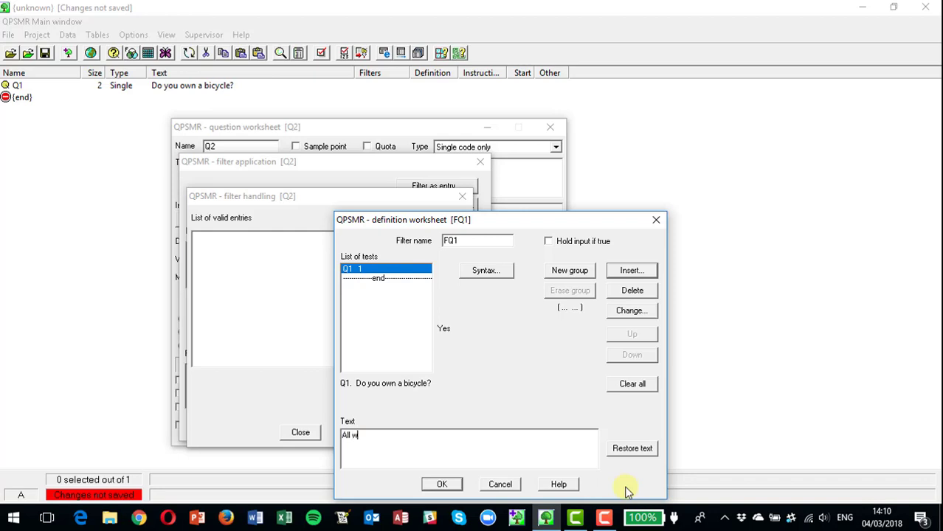
type("All who own a bicycle")
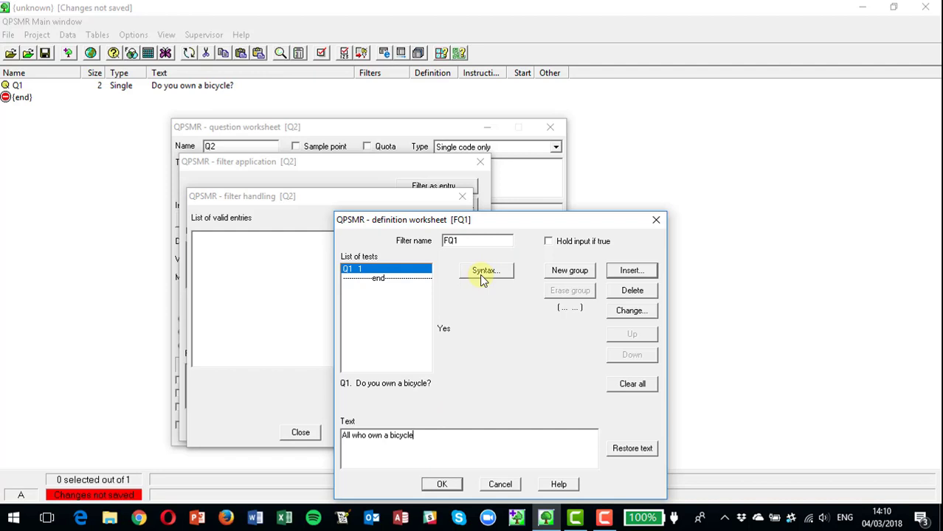
left_click(443, 485)
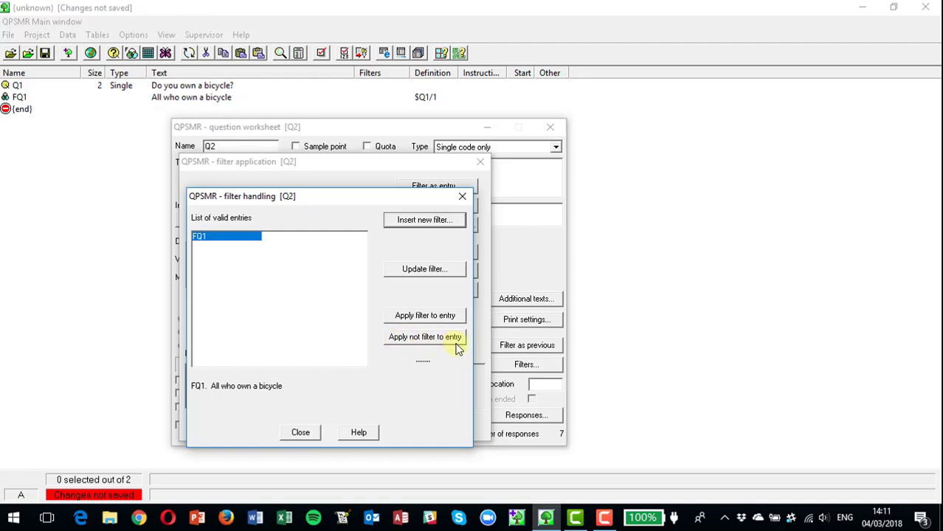
Step: Apply filter FQ1 to Q2 and confirm the question worksheet
left_click(425, 317)
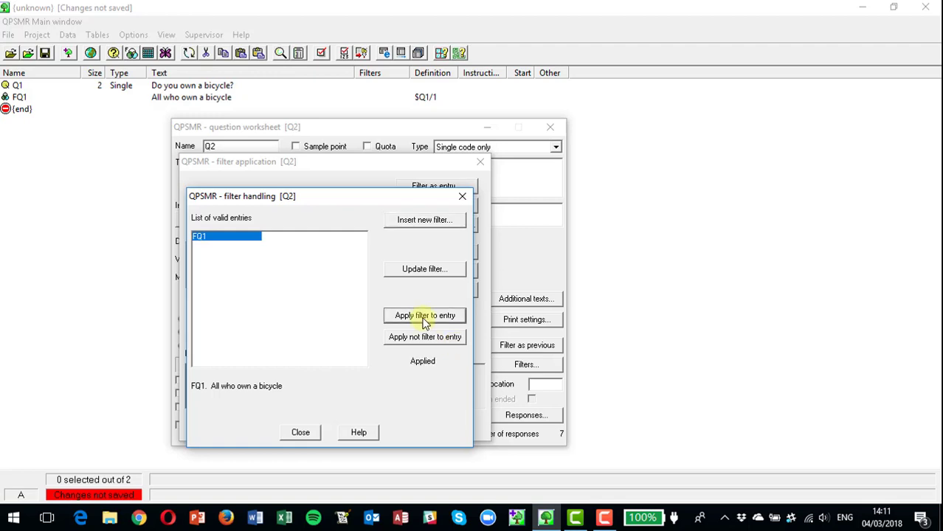
left_click(300, 432)
left_click(305, 425)
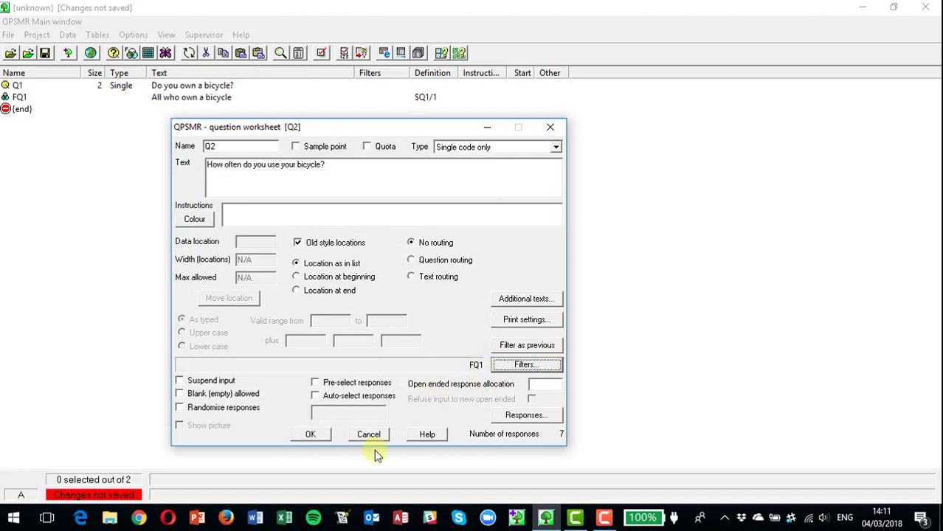
left_click(310, 434)
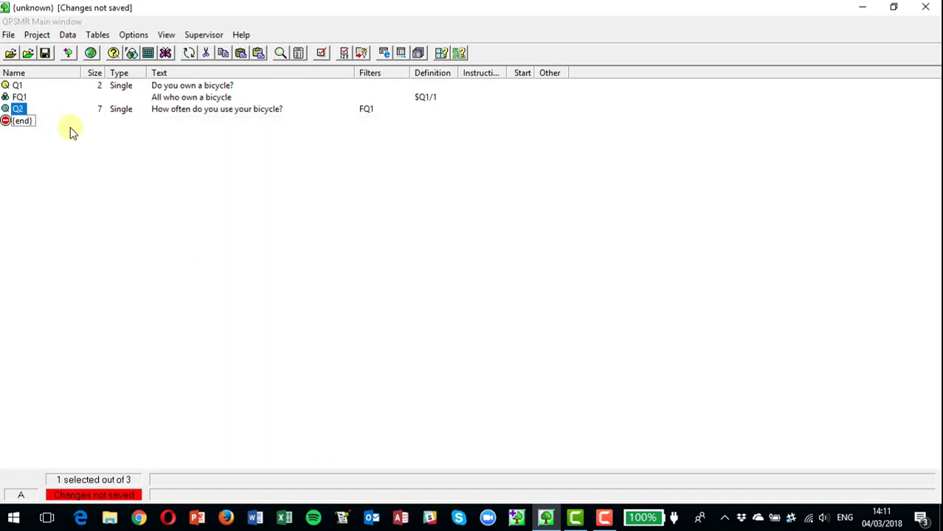
left_click(21, 99)
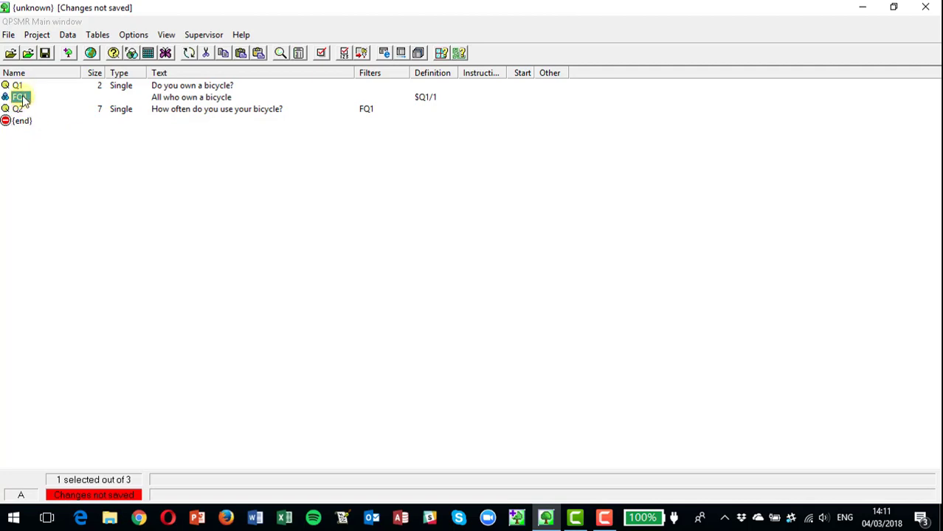
left_click(36, 35)
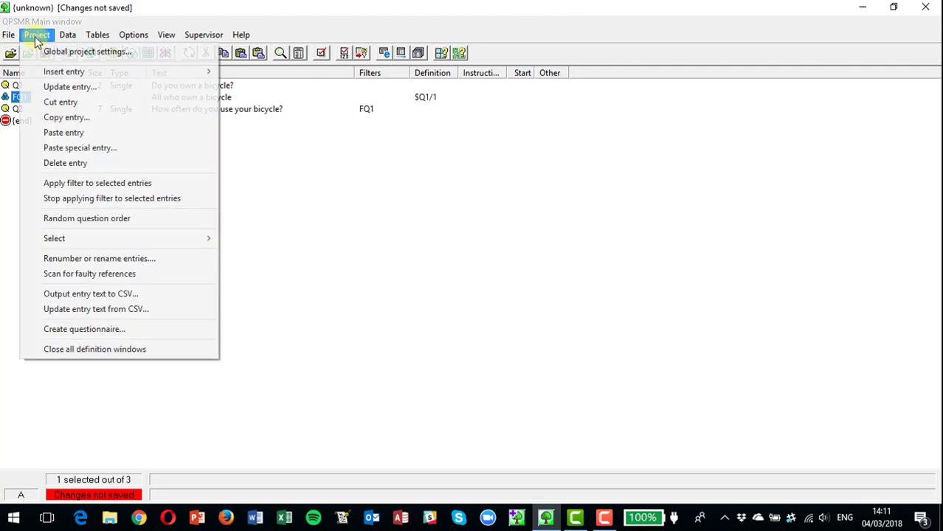
mouse_move(214, 87)
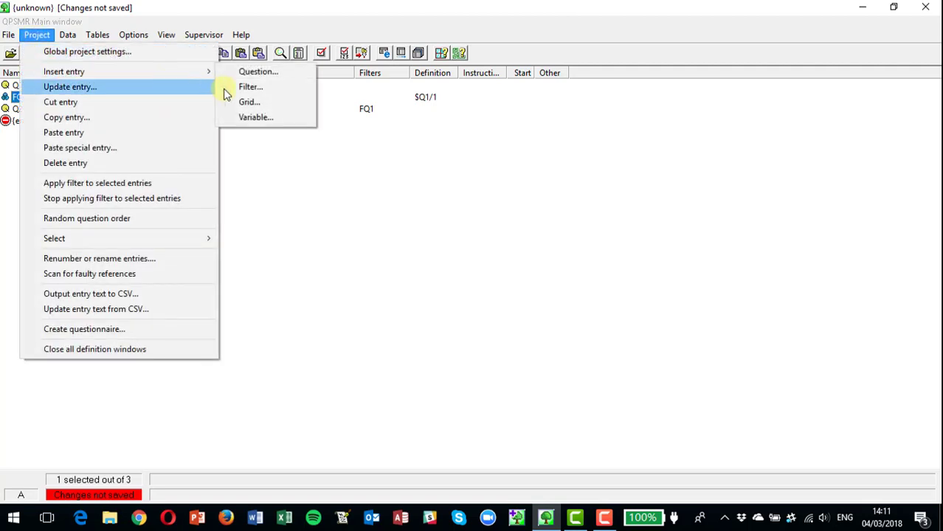
left_click(17, 108)
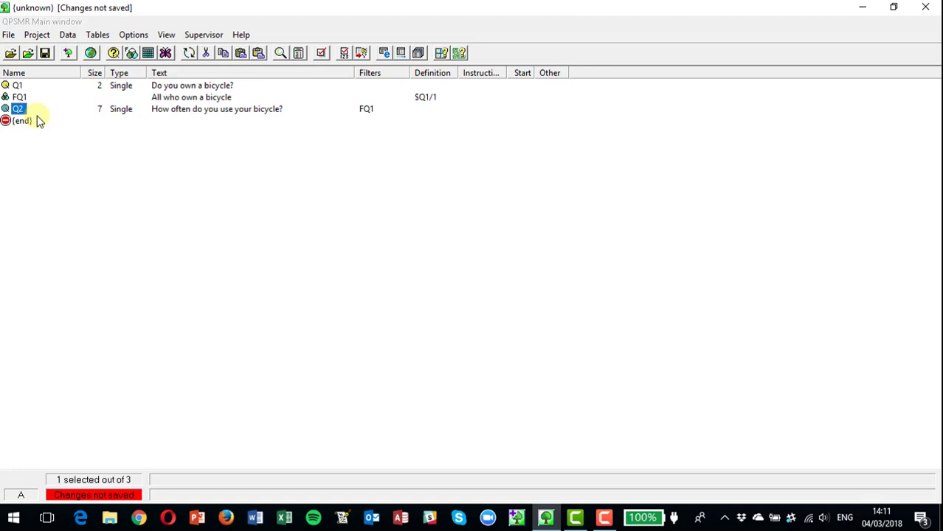
Step: Insert a question named Q3 at the end of the project list with the text "Which of these magazines do you read?"
left_click(21, 120)
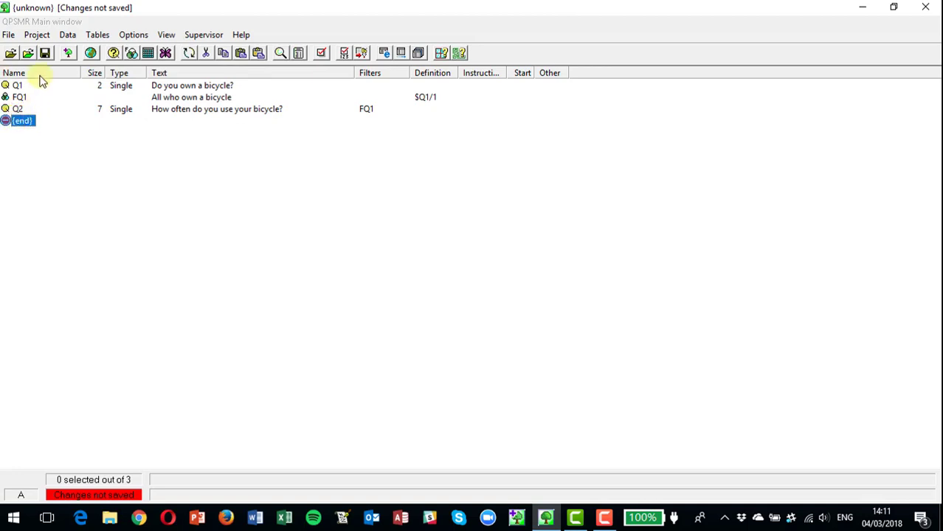
left_click(36, 35)
mouse_move(83, 74)
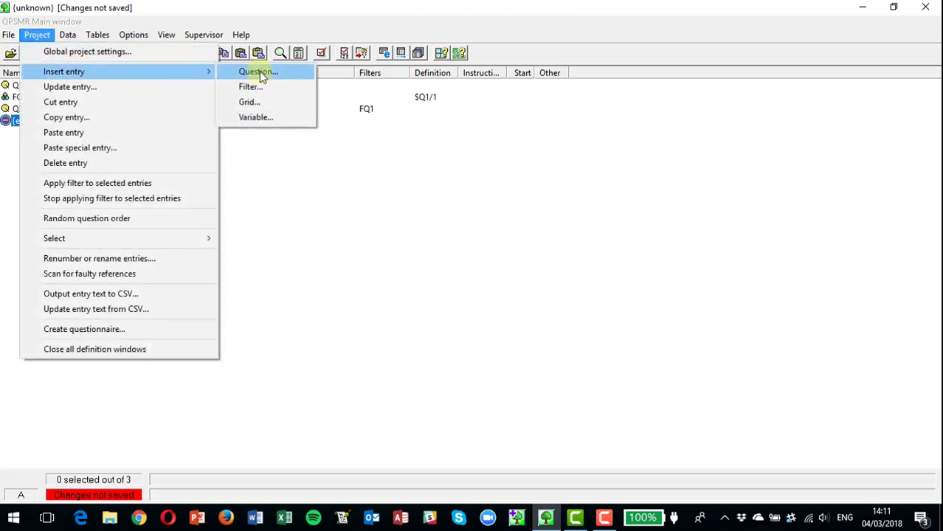
left_click(259, 71)
type("3")
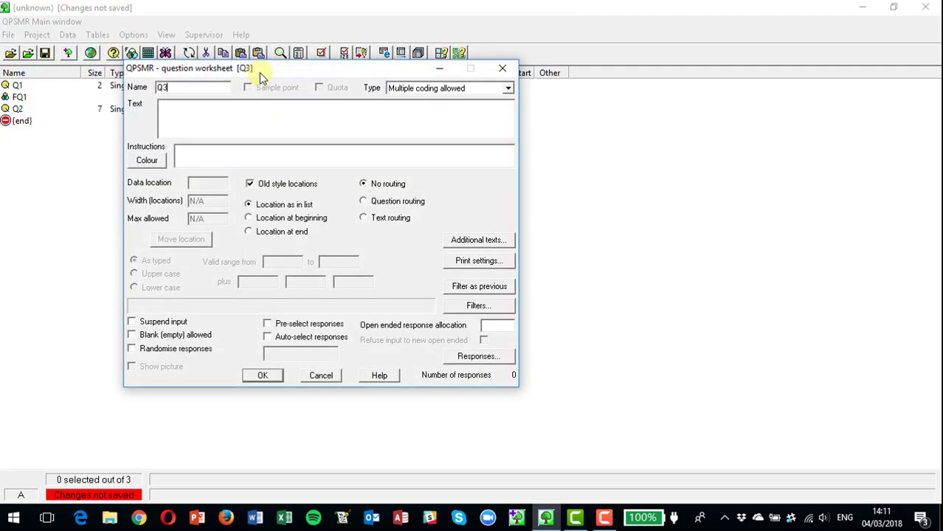
key("Tab")
key("Tab")
type("Which of these magazines do you read?")
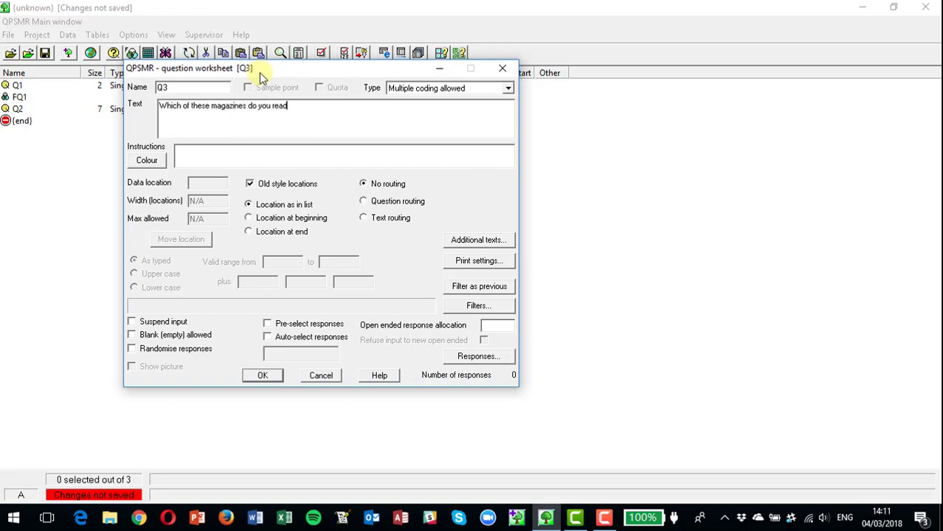
Step: Add Q3's first three responses: "On 2 wheels", "Cycling today" and "My bike"
left_click(483, 358)
type("On 2 wheels")
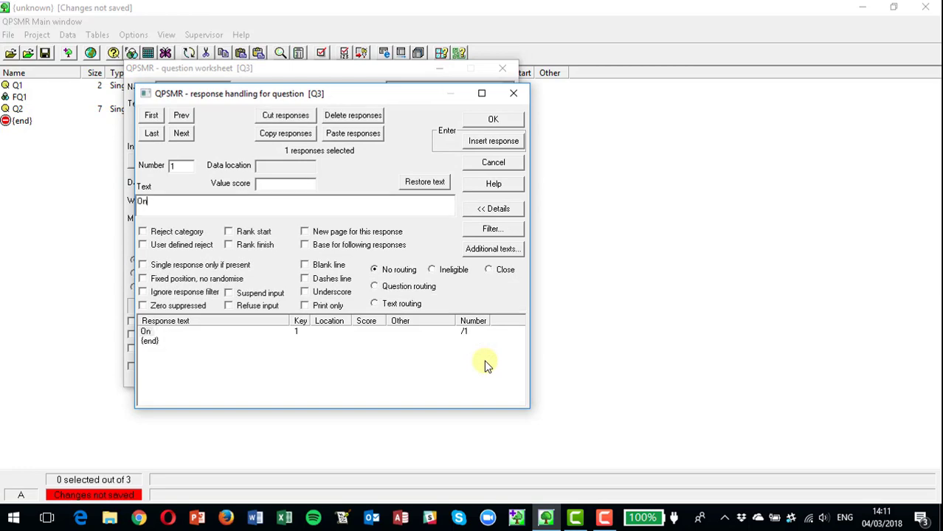
key("Return")
type("Cycling today")
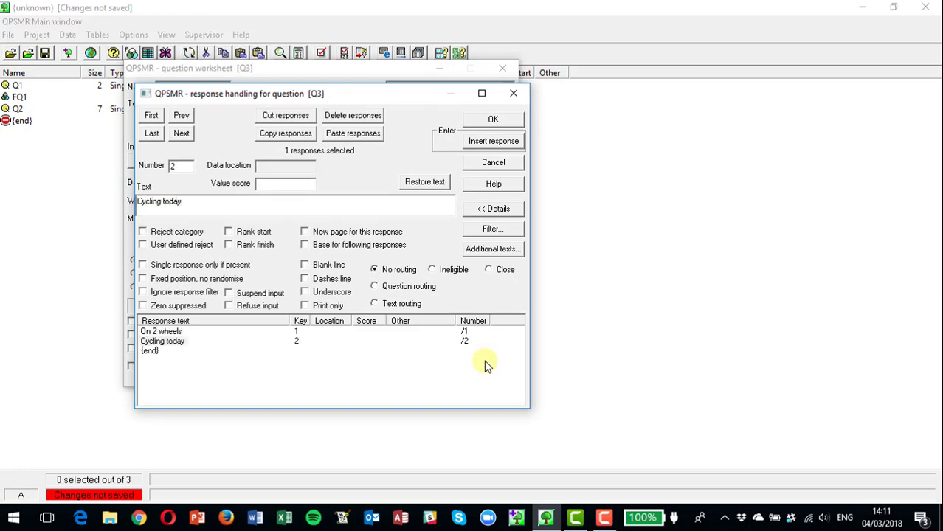
key("Return")
type("My bik")
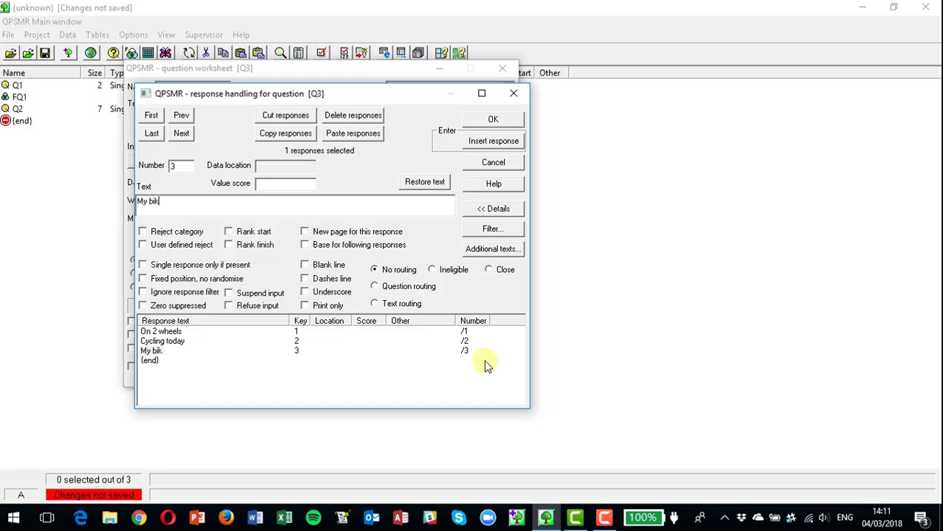
type("e")
key("Return")
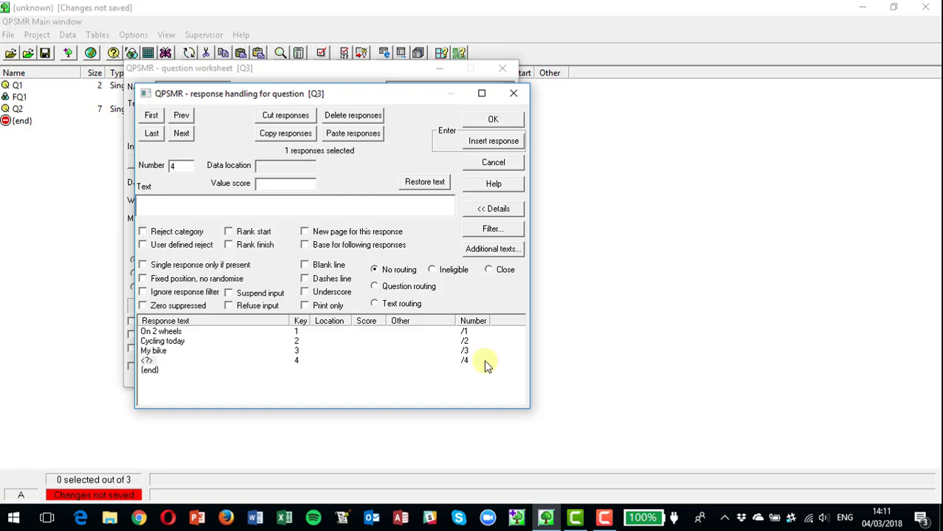
Step: Add the responses "Cycling World" and "On a saddle" to Q3
type("Cycling Wor")
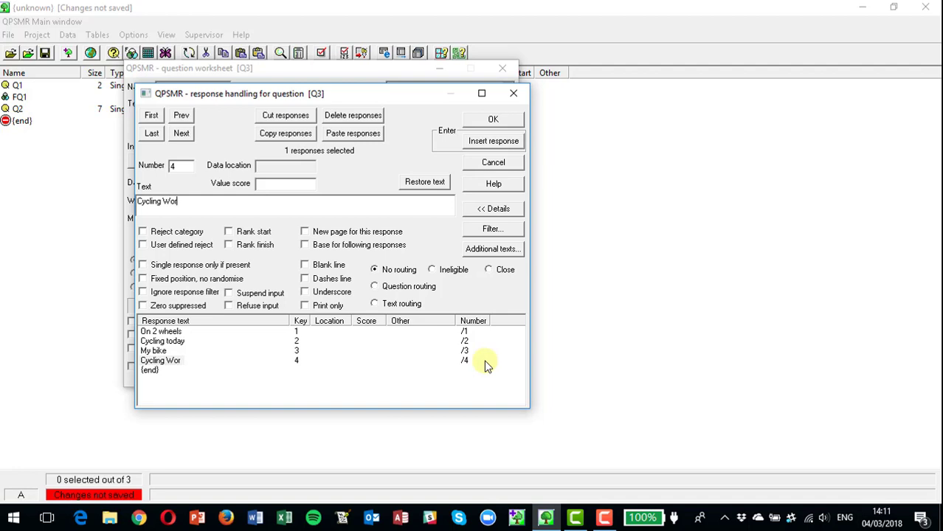
type("ld")
key("Return")
type("On mY S")
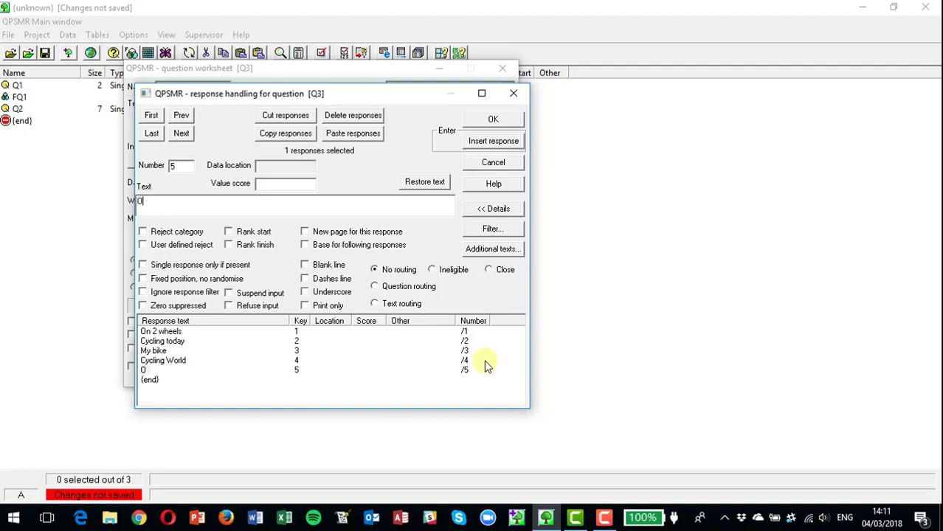
key("BackSpace")
key("BackSpace")
key("BackSpace")
key("BackSpace")
type("a saddle")
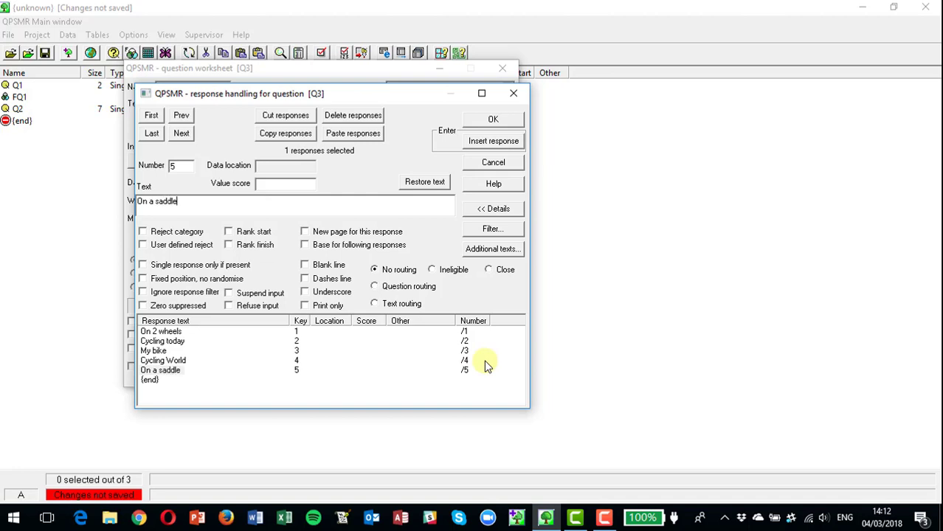
key("Return")
Step: Add the response "None of these" with Single response only if present enabled, and confirm Q3's responses and worksheet
type("None o")
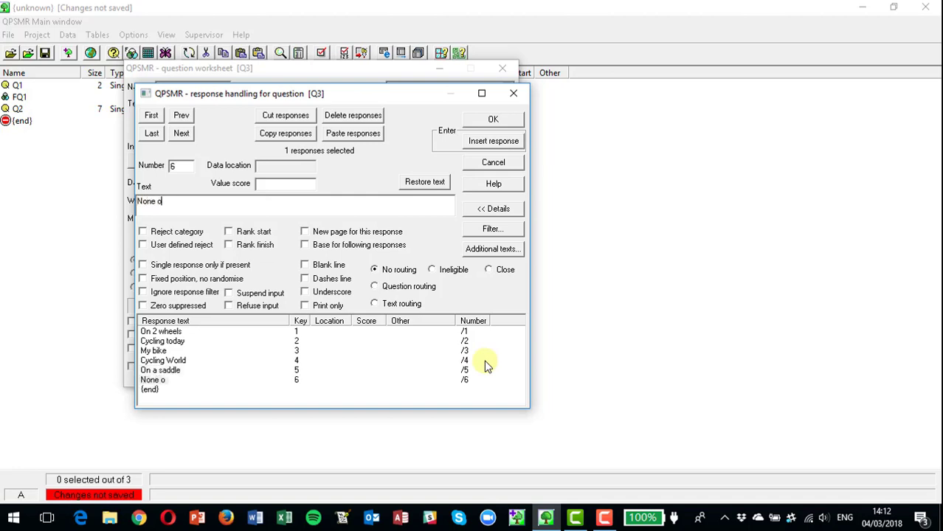
type("f these")
left_click(142, 265)
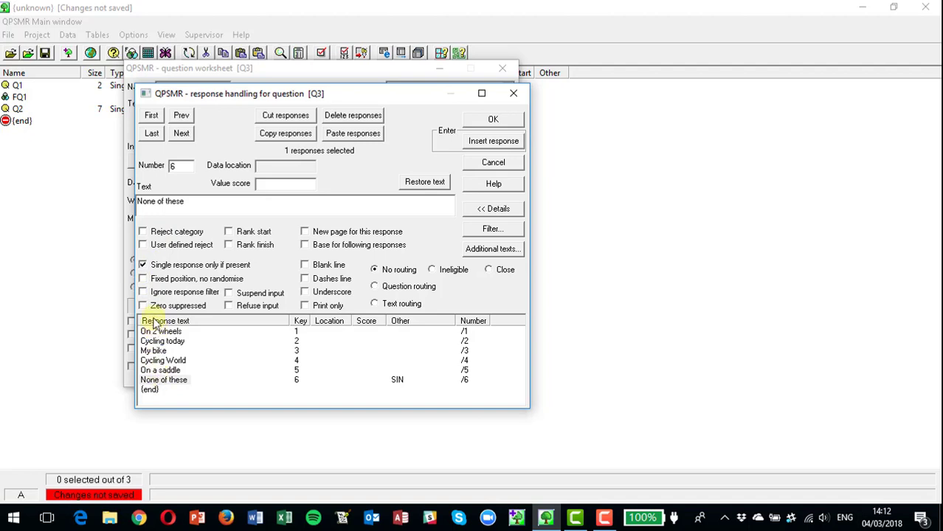
left_click(494, 121)
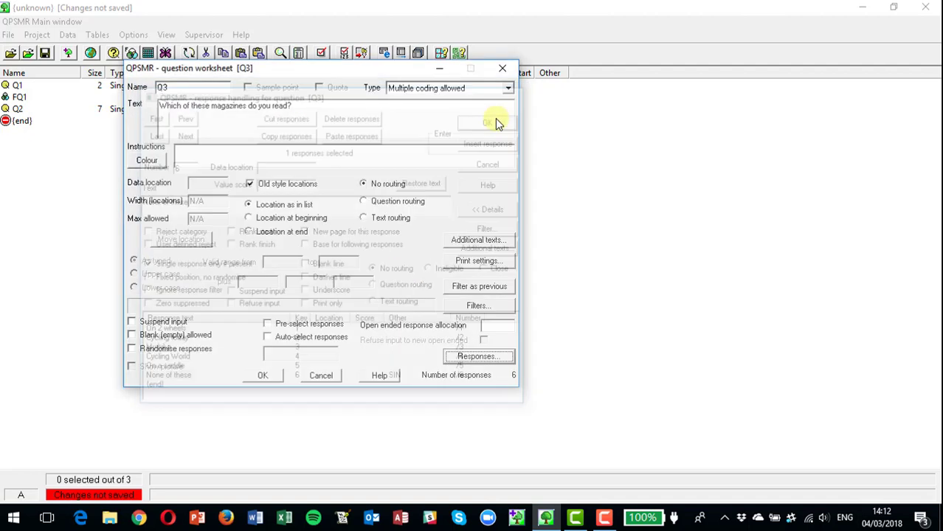
left_click(263, 377)
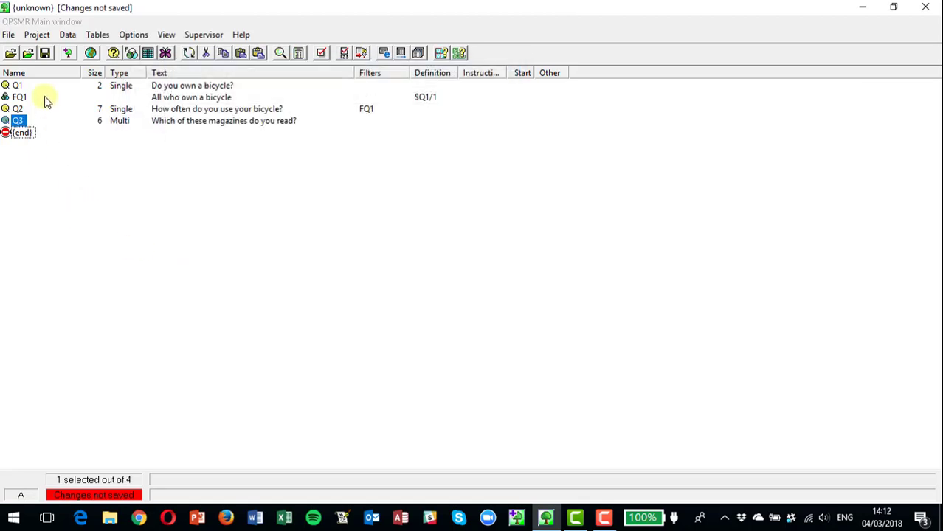
Step: Insert a question named Q4 of type Integer without decimal point with the text "How many bicycles have you owned in the last 5 years?"
mouse_move(74, 70)
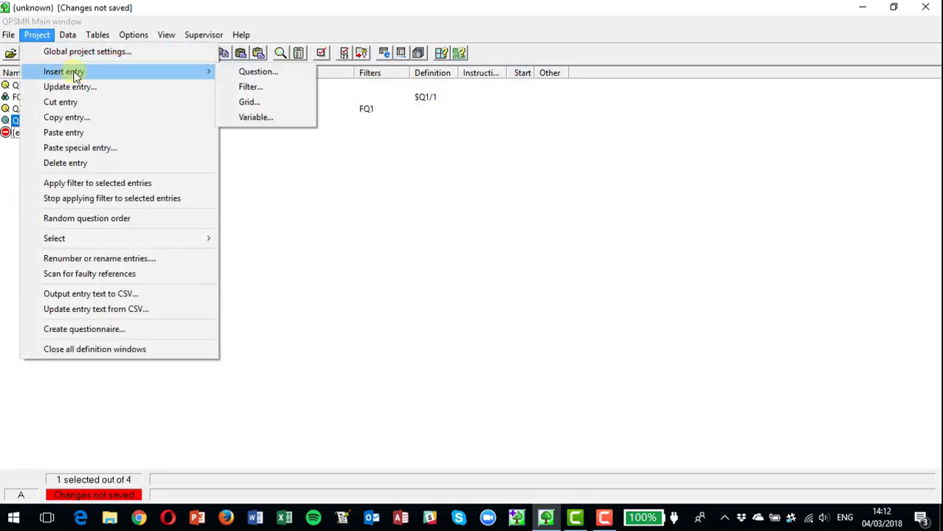
left_click(251, 73)
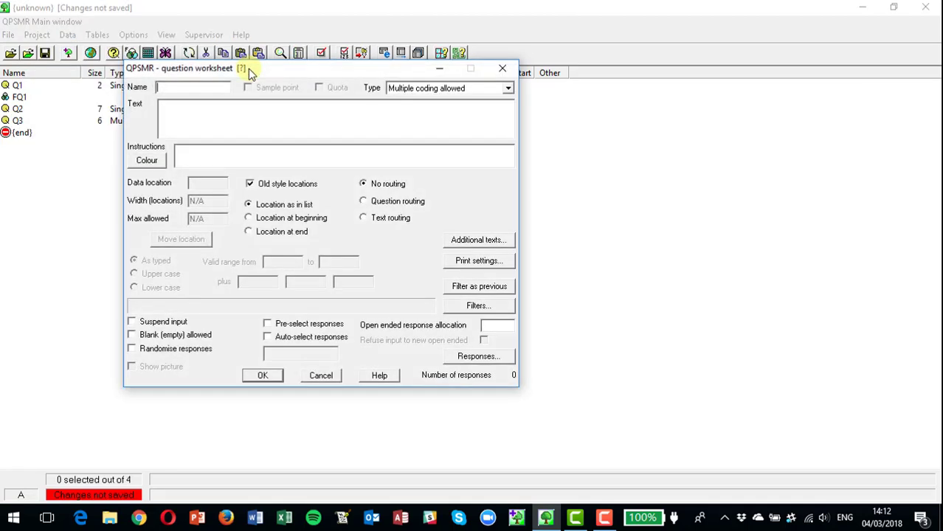
type("Q4")
left_click(426, 91)
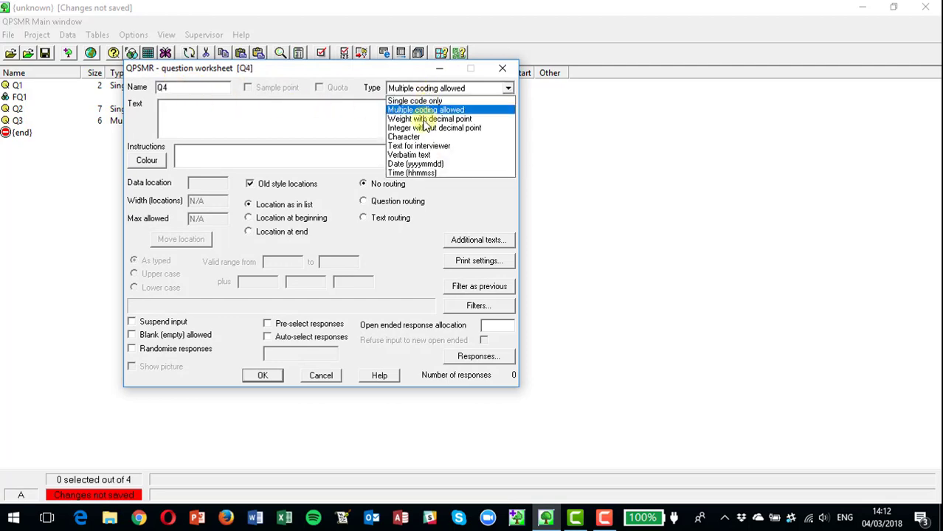
left_click(435, 118)
left_click(323, 112)
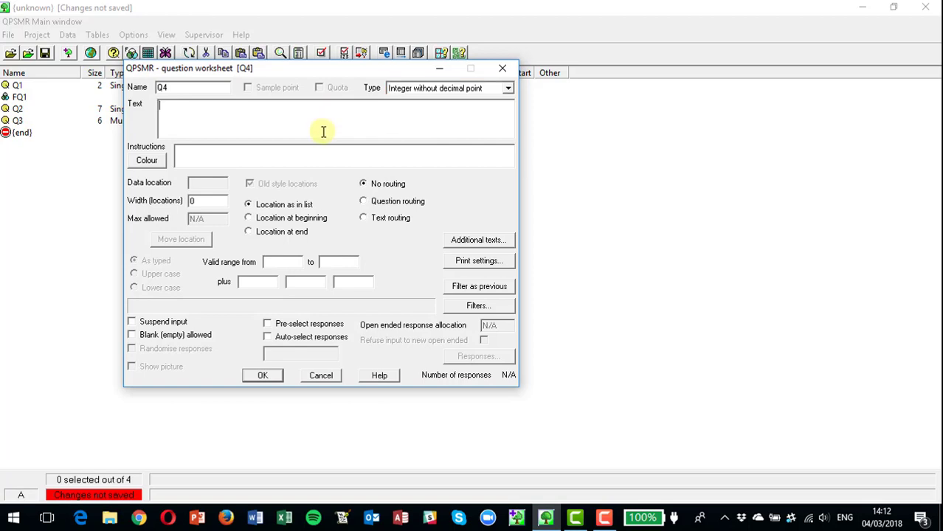
type("How many bicycles have")
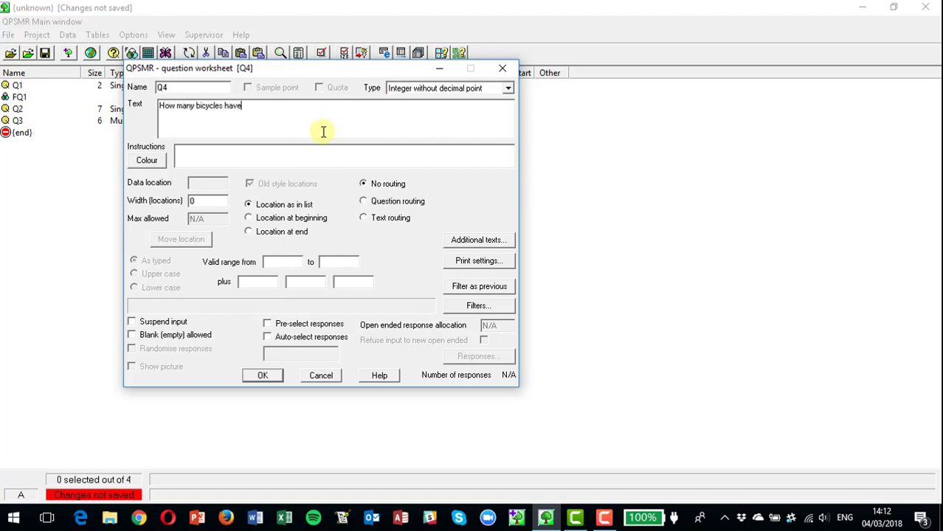
type(" you owned in the last 5 years?")
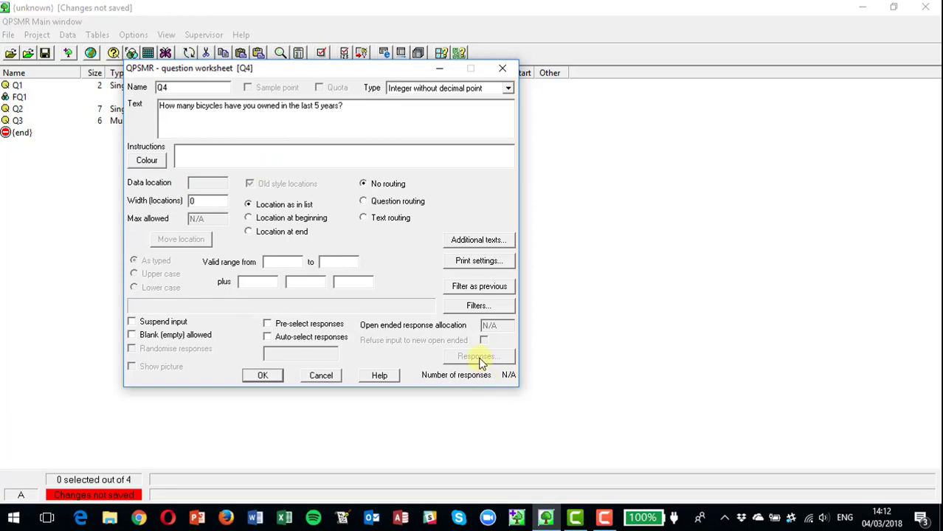
Step: Set Q4's width to 3 locations and confirm the question worksheet
double_click(212, 200)
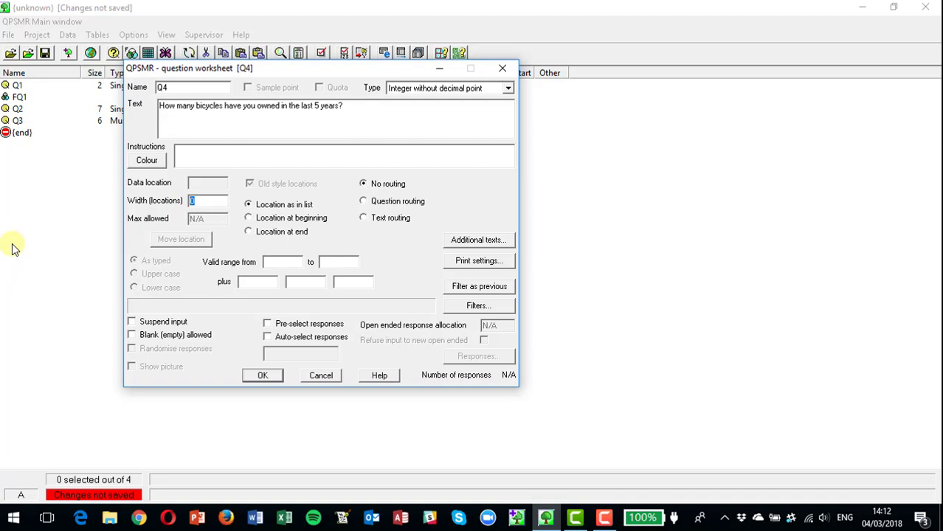
type("3")
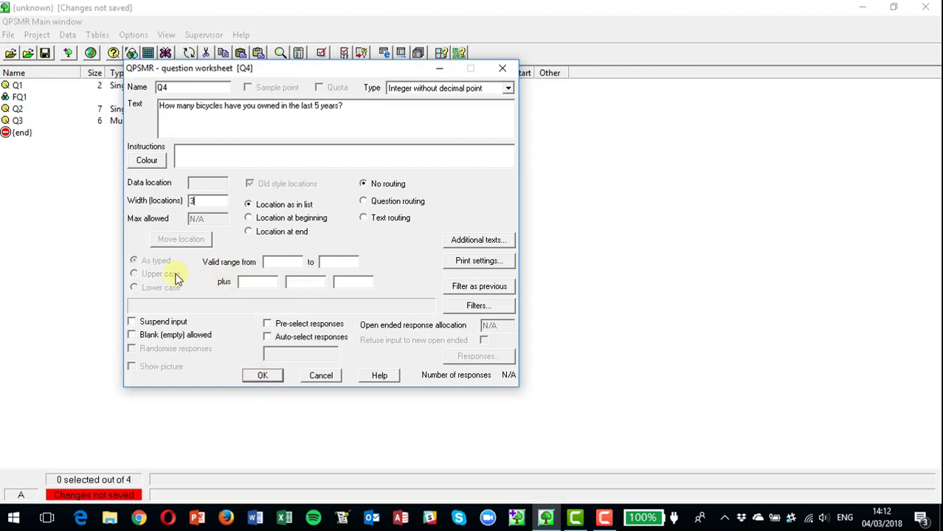
left_click(264, 377)
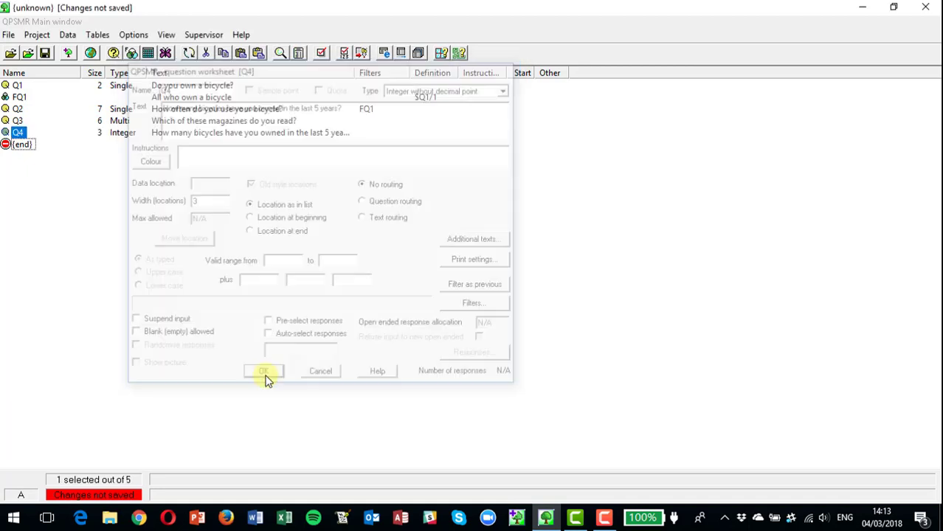
Step: Insert a question at the end of the list named GENDER, of type Single code only, with the text "Gender"
left_click(22, 144)
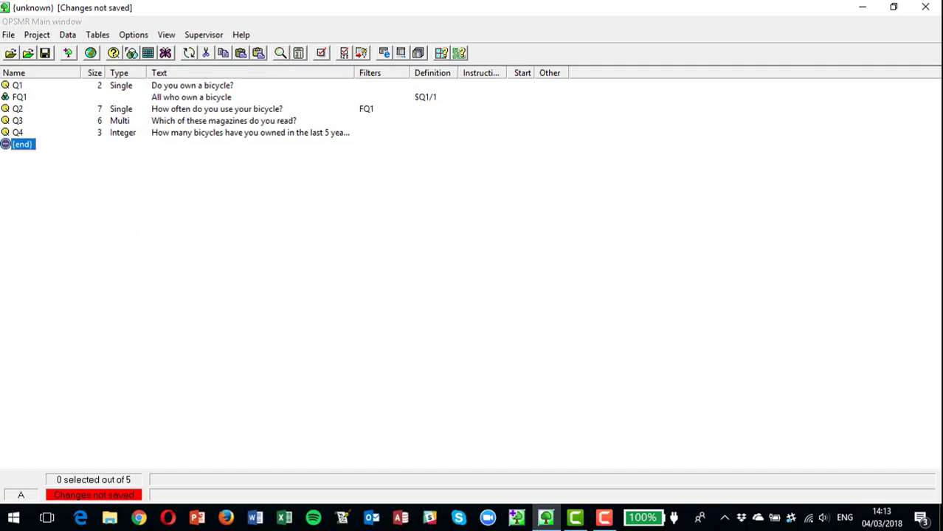
left_click(38, 37)
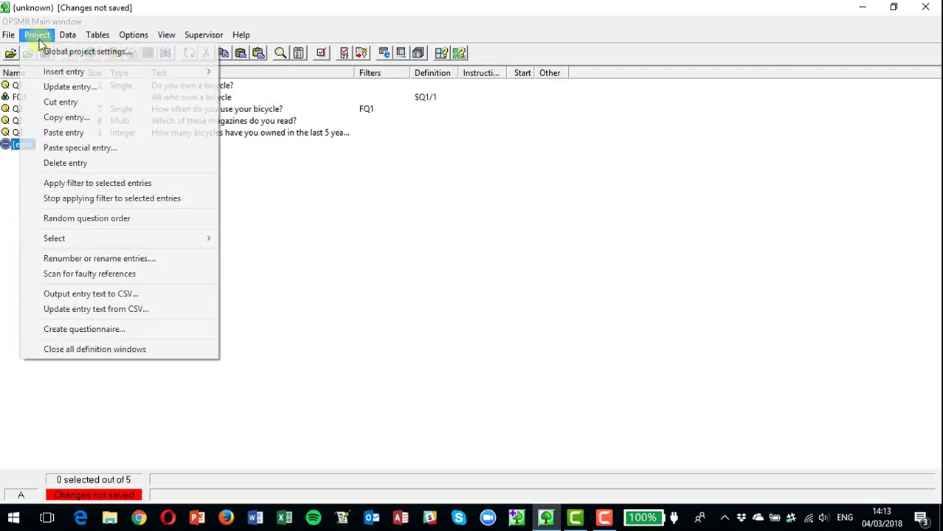
mouse_move(79, 71)
left_click(262, 71)
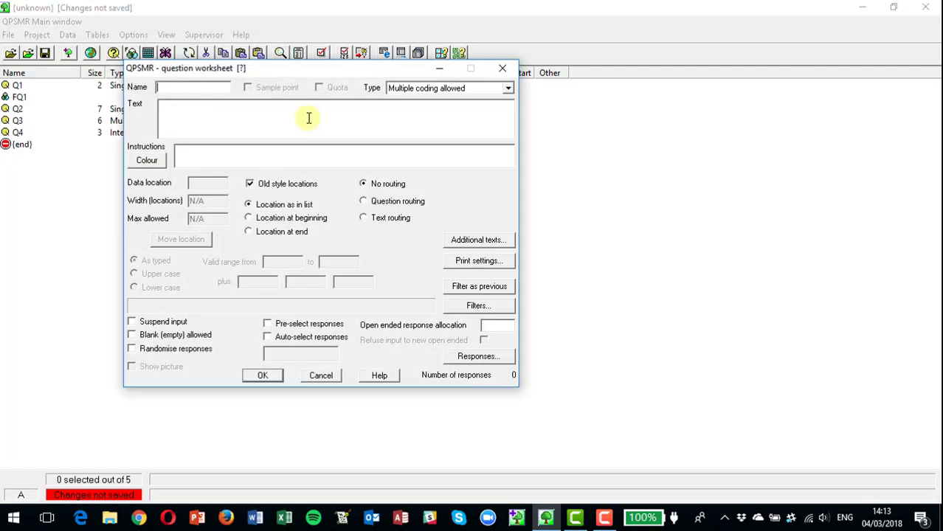
type("GENDER")
key("Tab")
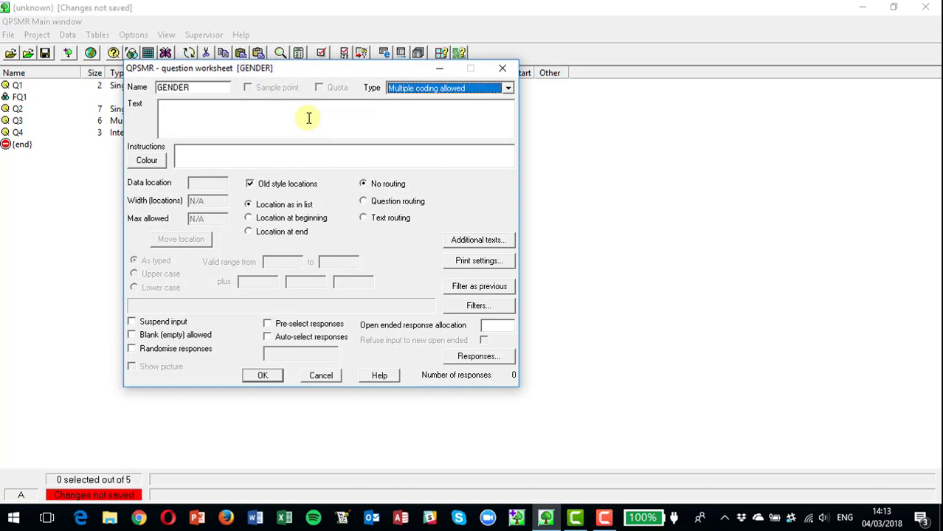
key("Up")
key("Tab")
type("Gender")
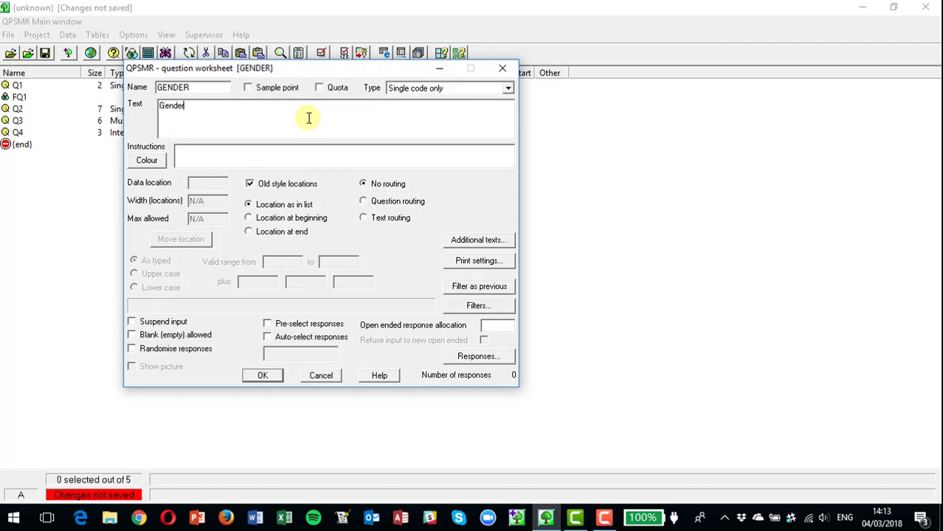
Step: Add the responses "Male" and "Female" to the GENDER question and confirm its responses and worksheet
left_click(470, 357)
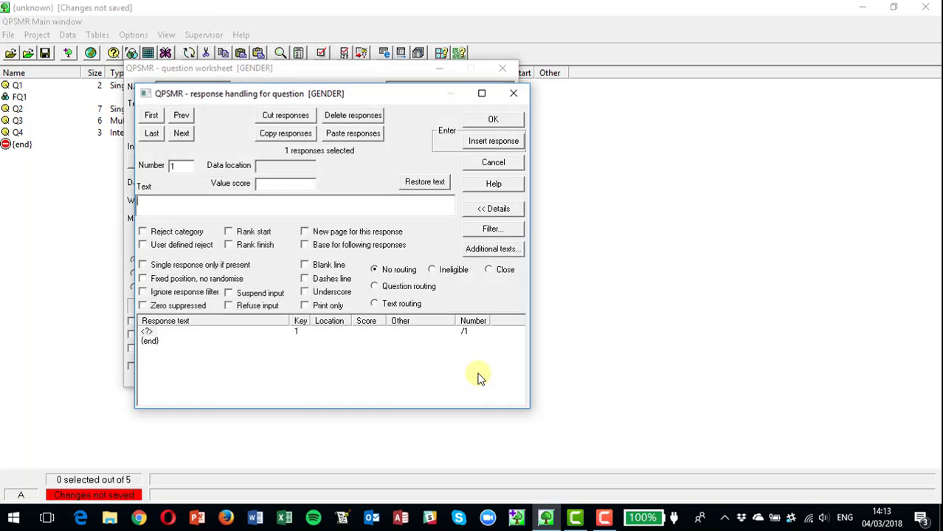
type("Male")
key("Return")
type("Female")
left_click(484, 120)
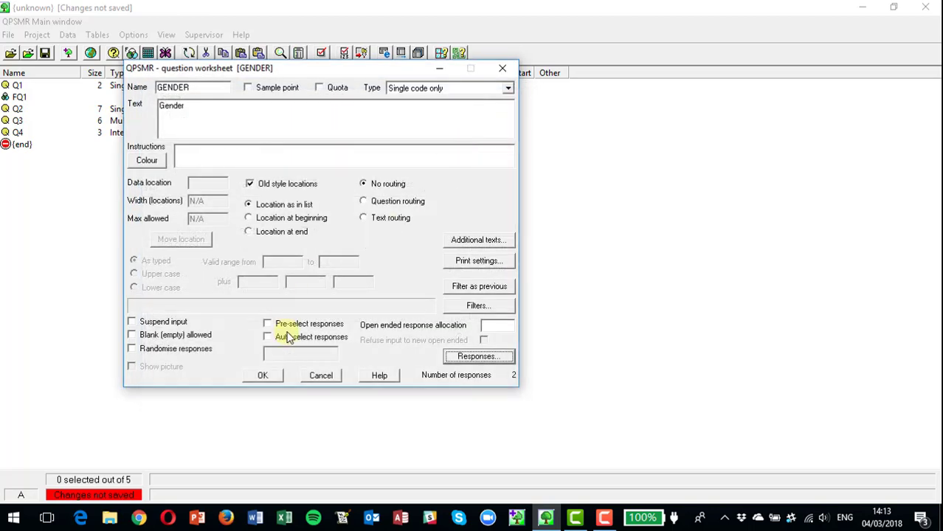
left_click(263, 375)
Step: Insert a question named AGE after GENDER, of type Single code only, with the text "Age group"
left_click(37, 35)
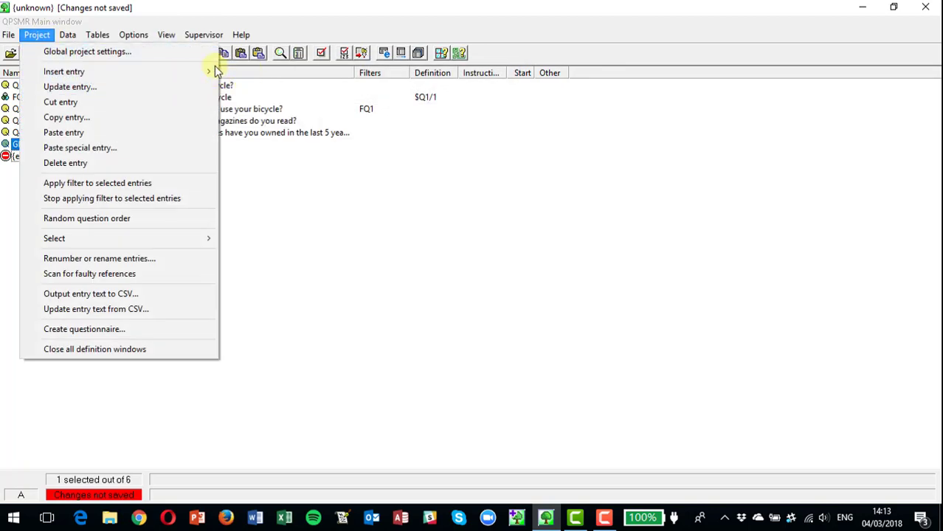
left_click(237, 71)
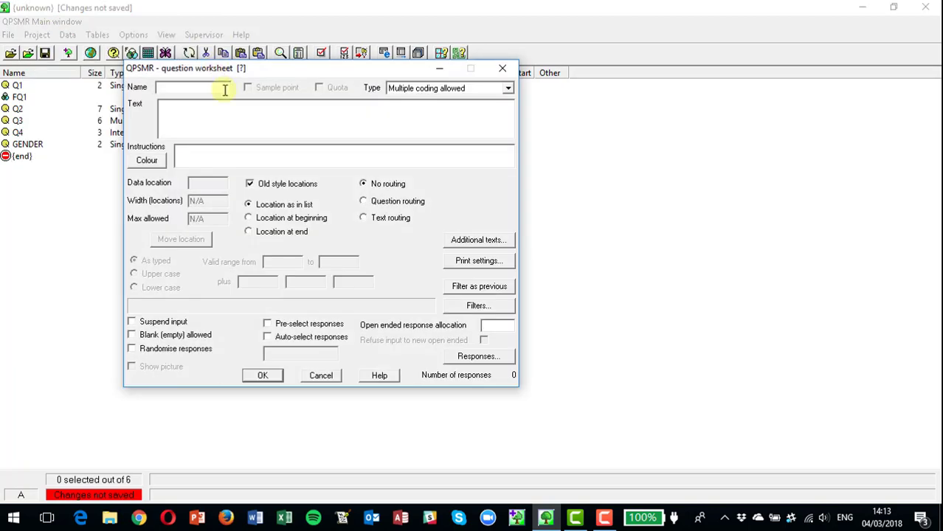
left_click(225, 89)
type("AGE")
key("Tab")
key("Tab")
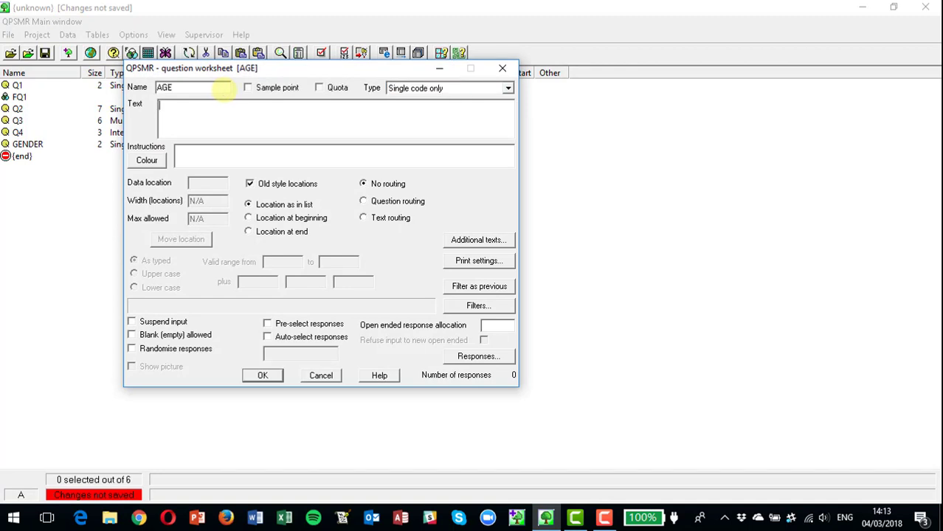
type("Age group")
Step: Add the responses "16-24", "25-34", "35-54" and "55+" to the AGE question and confirm its responses and worksheet
left_click(459, 357)
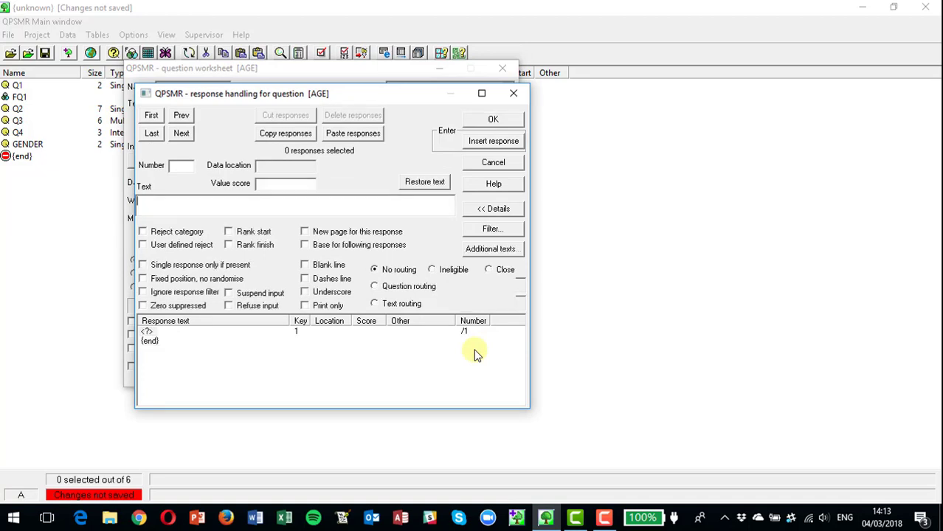
type("16-2")
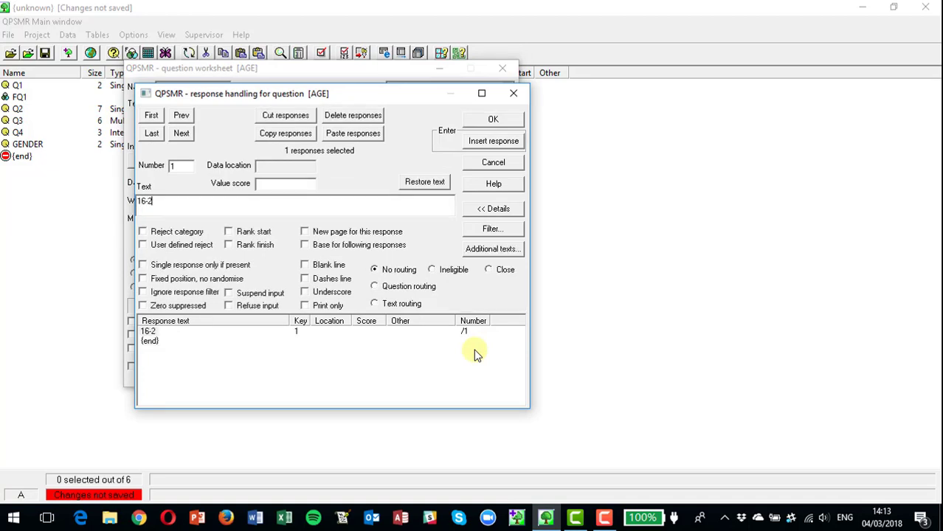
type("4")
key("Return")
type("25-34")
key("Return")
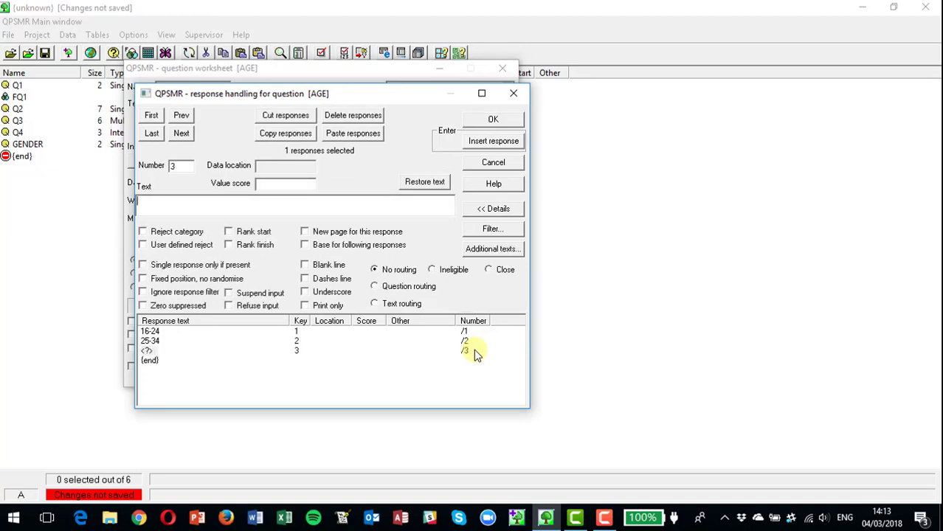
type("35-54")
key("Return")
type("55+")
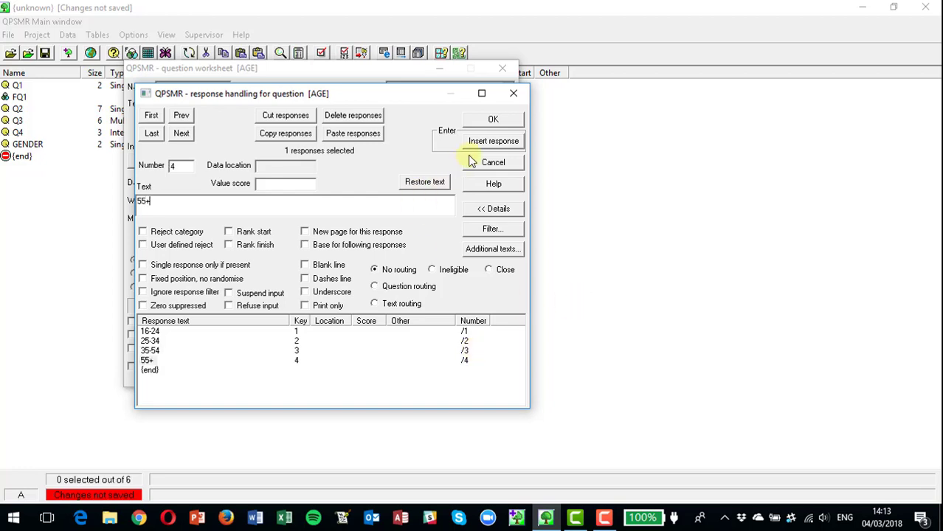
left_click(492, 121)
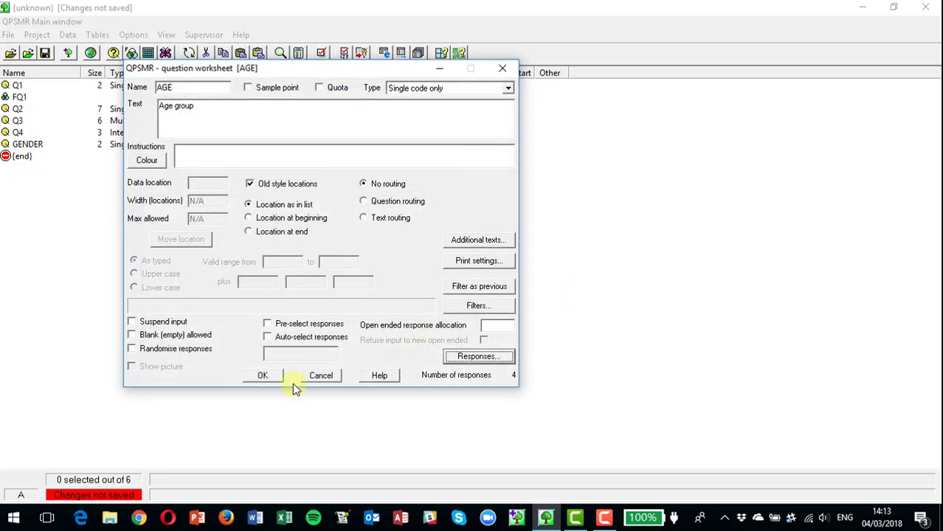
left_click(264, 376)
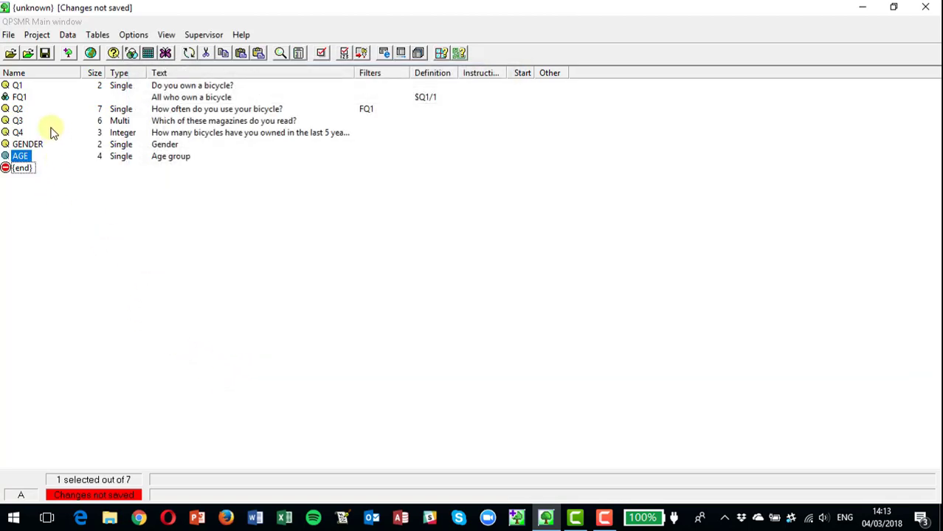
Step: Save the project as my_quaire.qdf in the My Projects folder
left_click(45, 54)
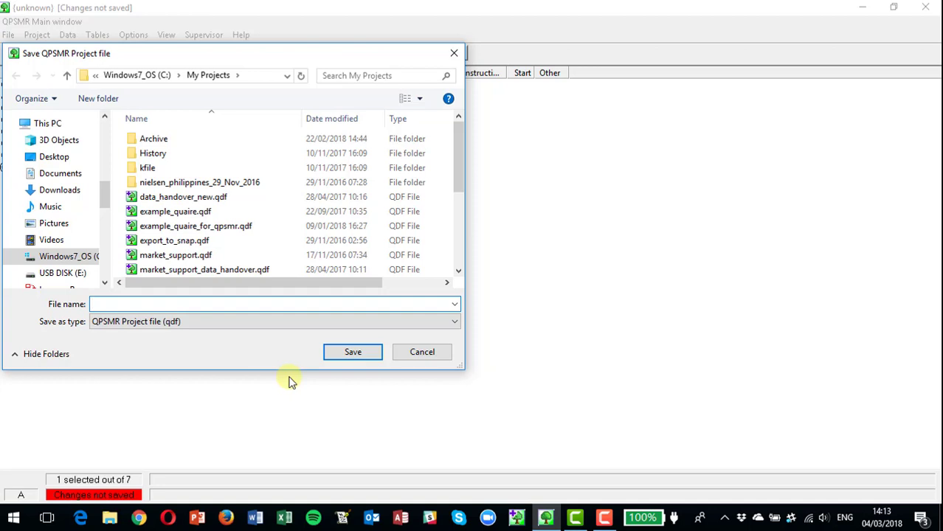
type("m")
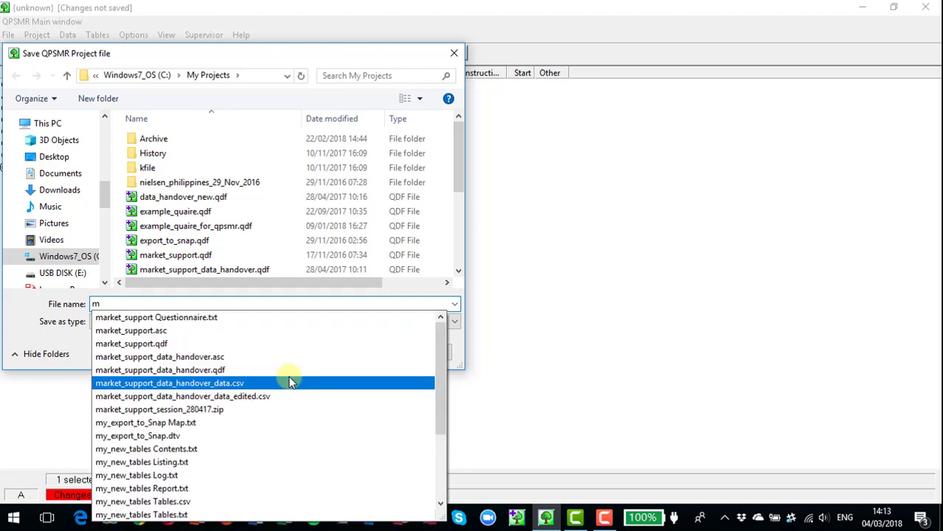
type("y_q")
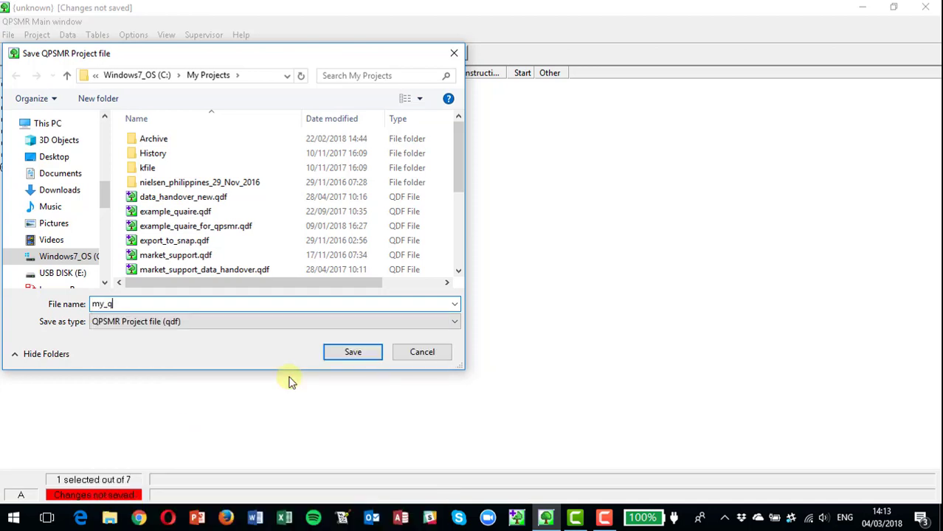
type("uaere")
key("Return")
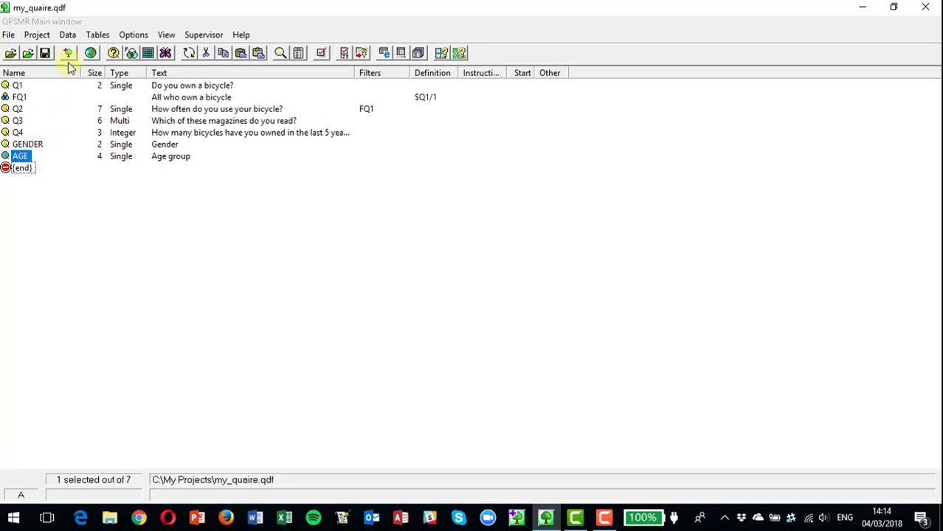
left_click(67, 35)
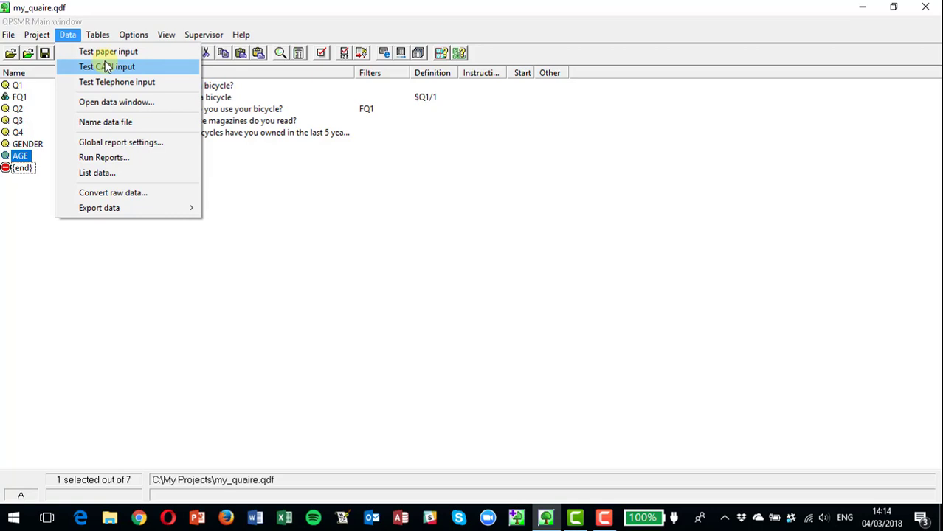
mouse_move(30, 39)
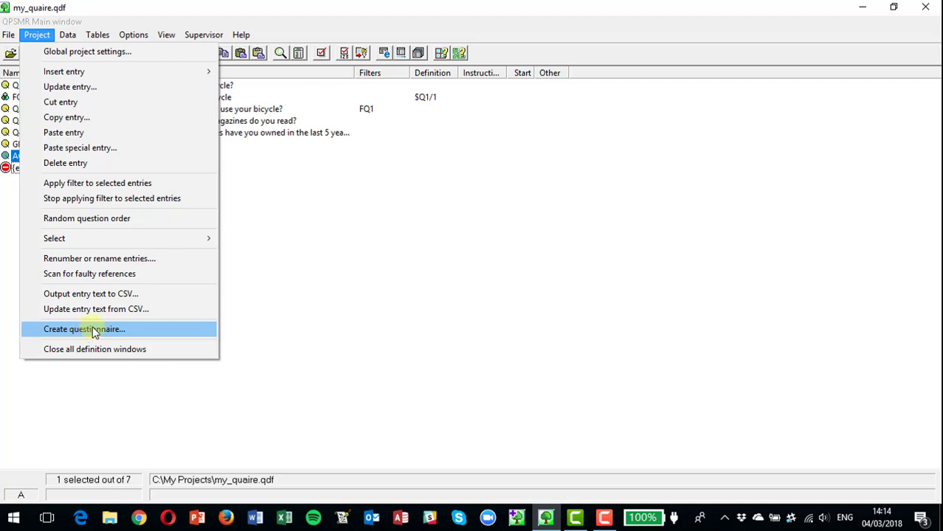
left_click(263, 210)
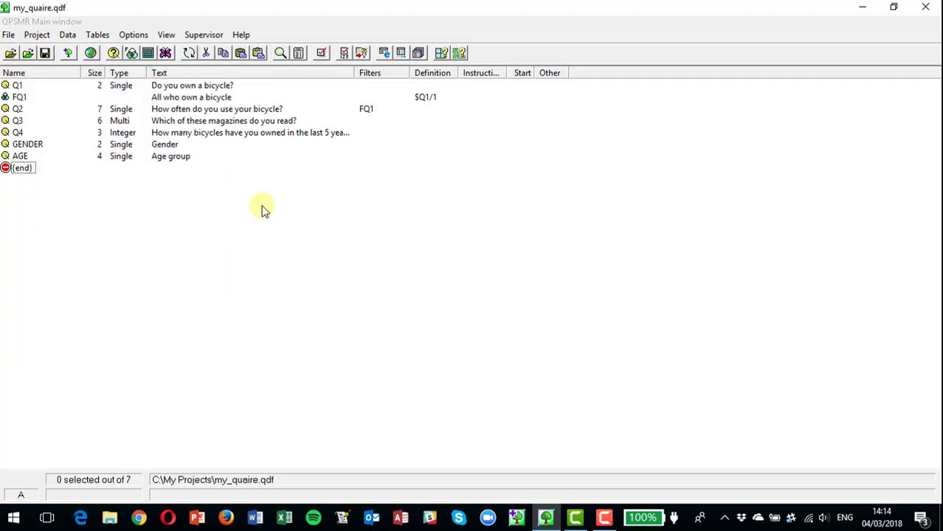
Step: Open the data window for the project with the data file my_quaire.asc, accepting the notices
left_click(70, 37)
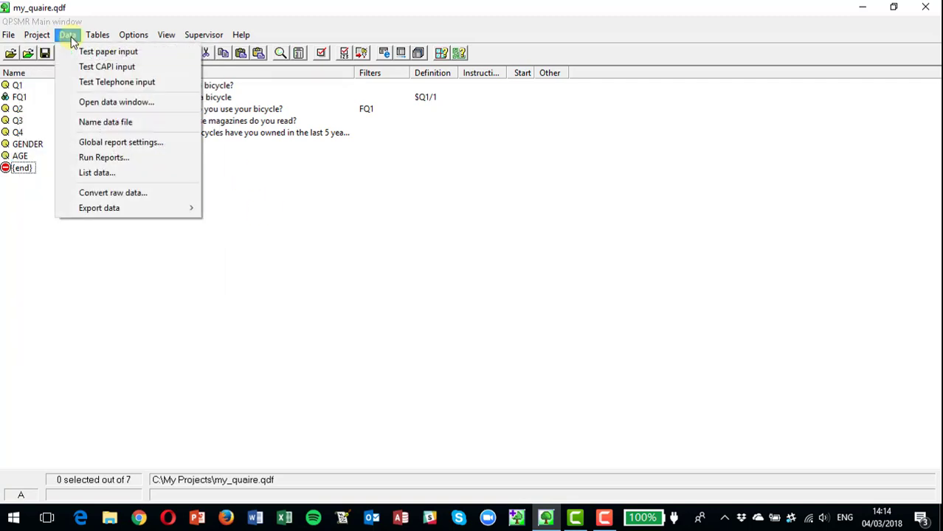
left_click(122, 101)
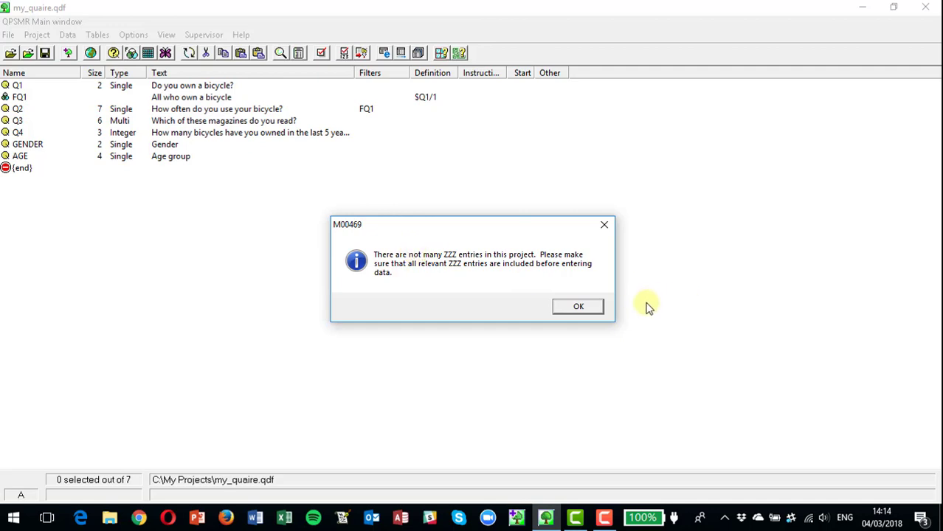
left_click(579, 309)
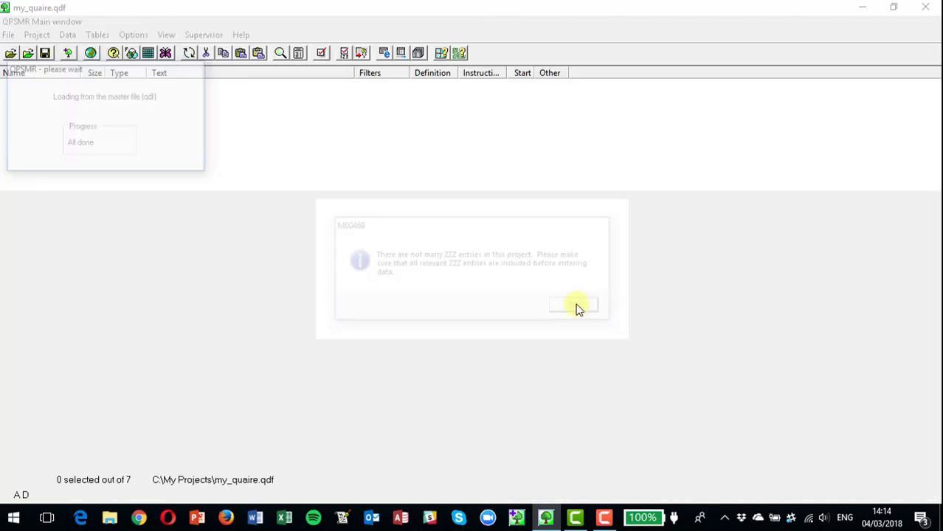
left_click(578, 309)
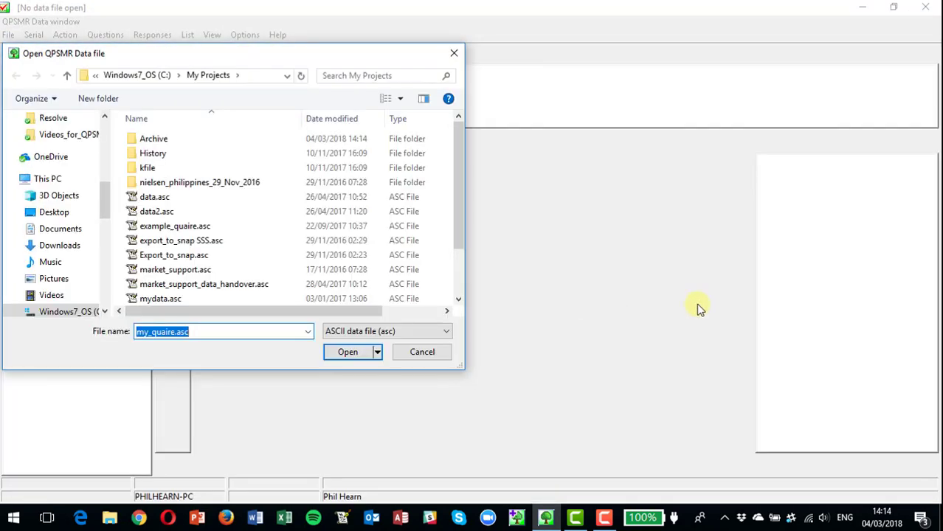
left_click(343, 354)
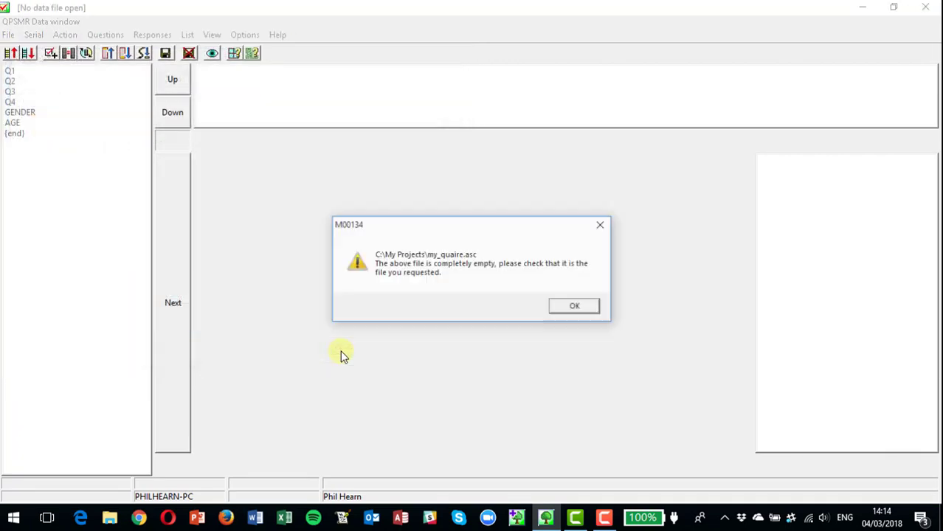
left_click(569, 307)
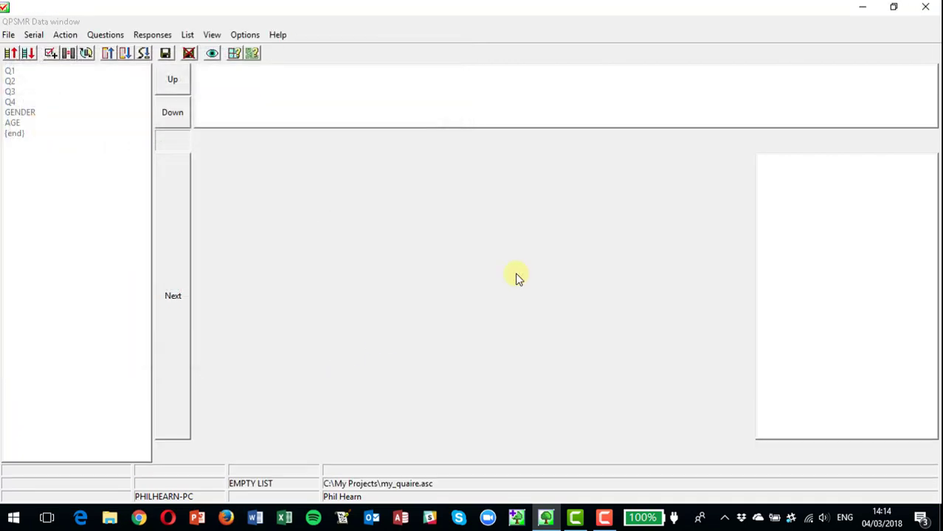
Step: Start interview serial 1 and answer Q1 Yes, Q2 At least once a week, and Q3 My bike and Cycling World
left_click(62, 35)
left_click(77, 55)
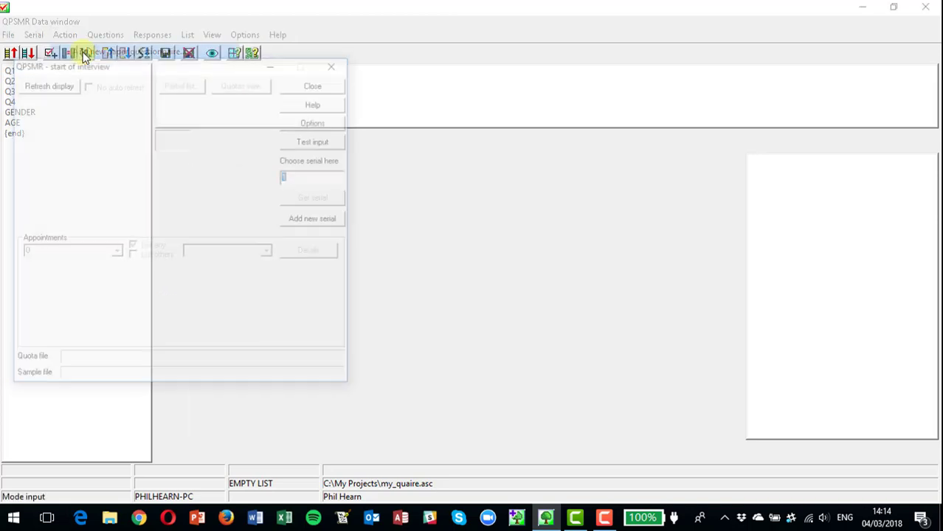
key("Return")
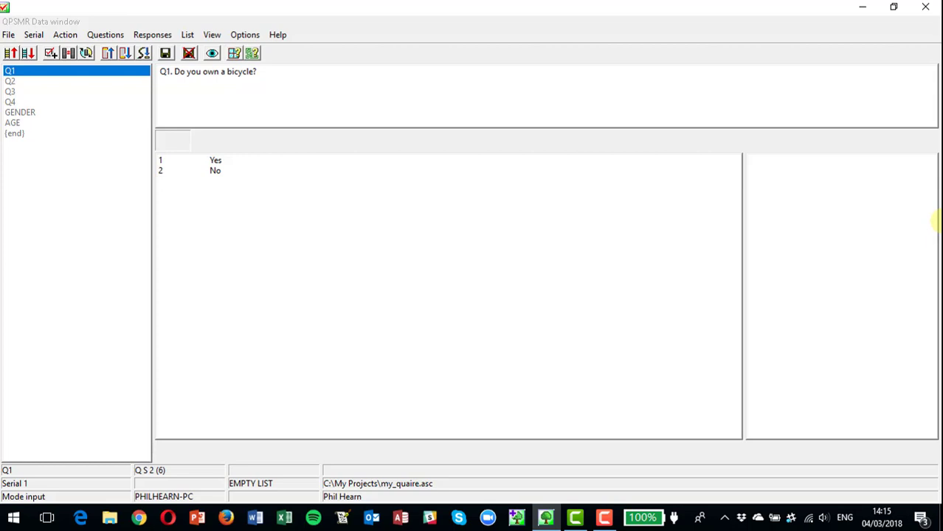
key("1")
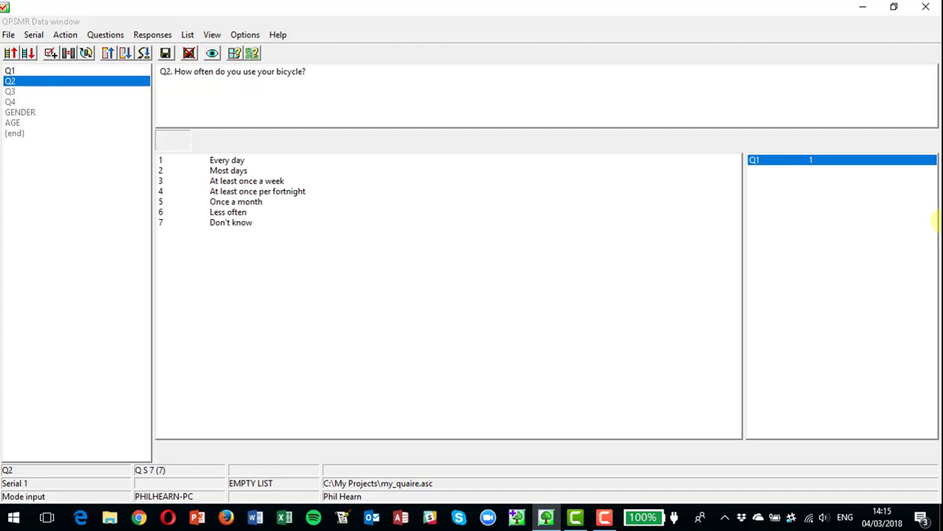
key("3")
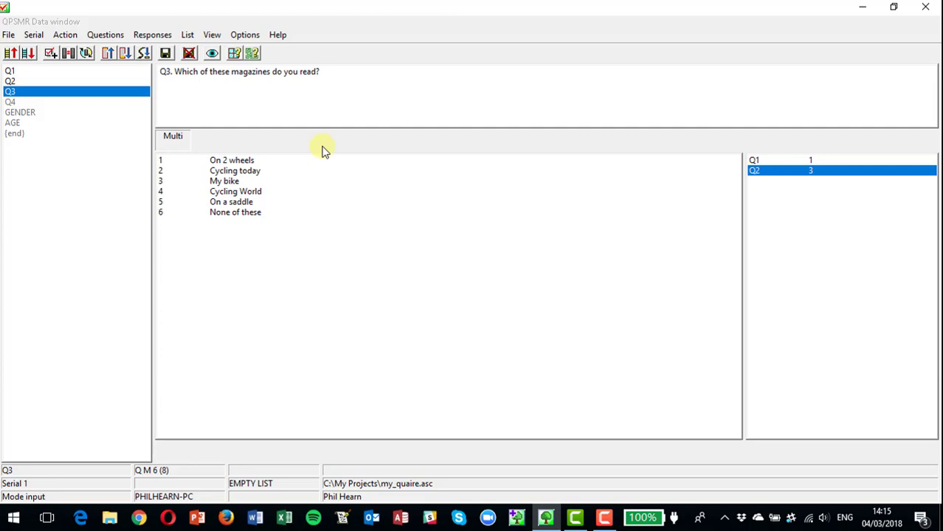
type("3 4")
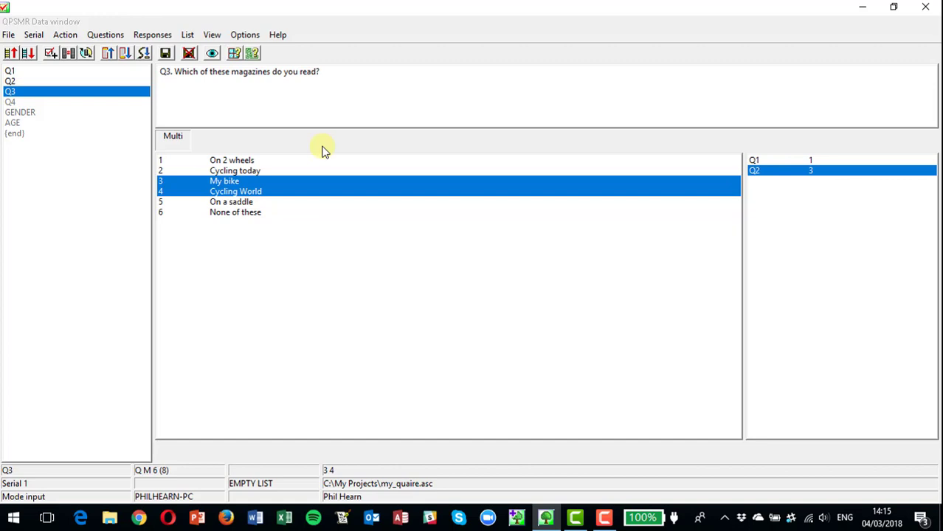
key("Return")
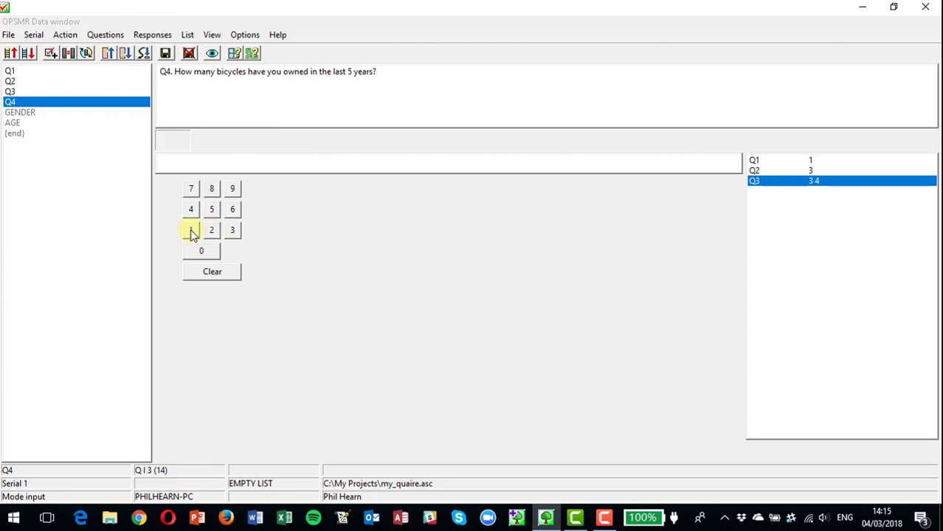
Step: Complete interview 1 with 10 for Q4, Female for GENDER and 55+ for AGE, and save the questionnaire
left_click(202, 251)
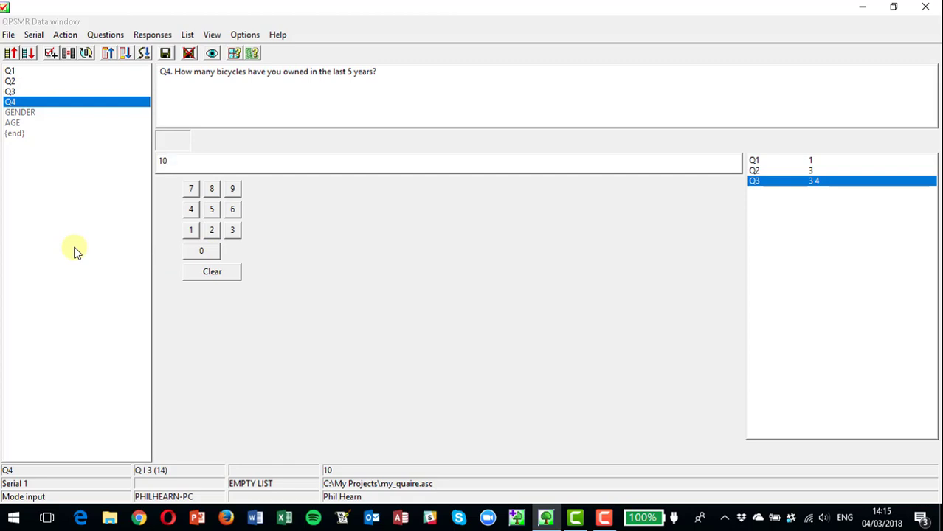
key("Return")
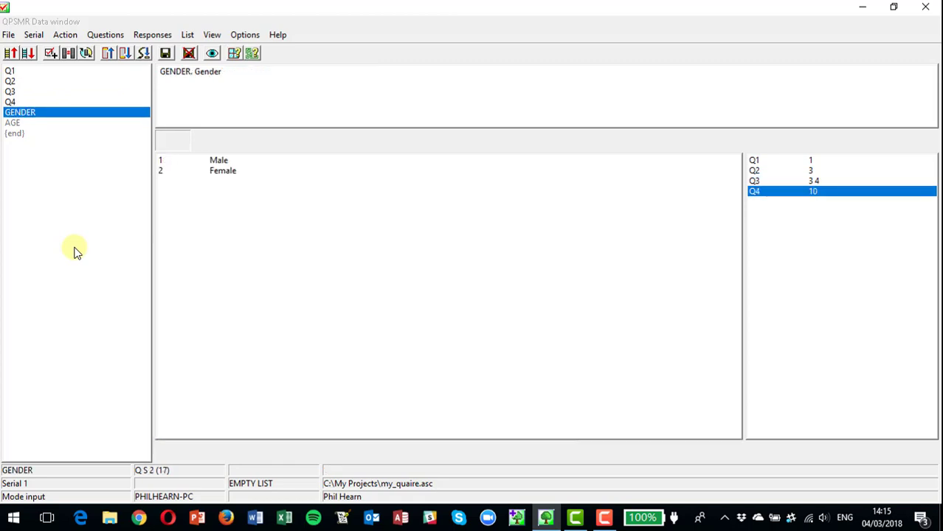
left_click(215, 173)
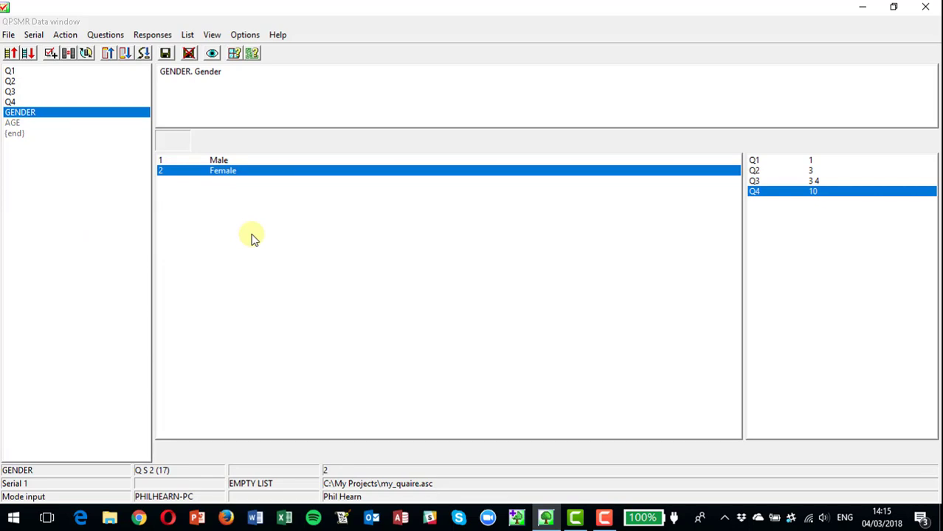
key("Return")
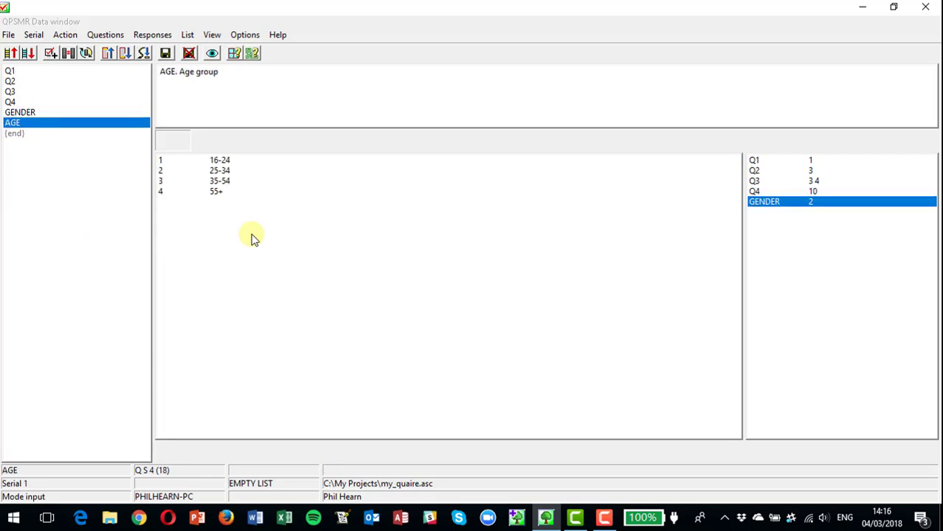
key("4")
key("Return")
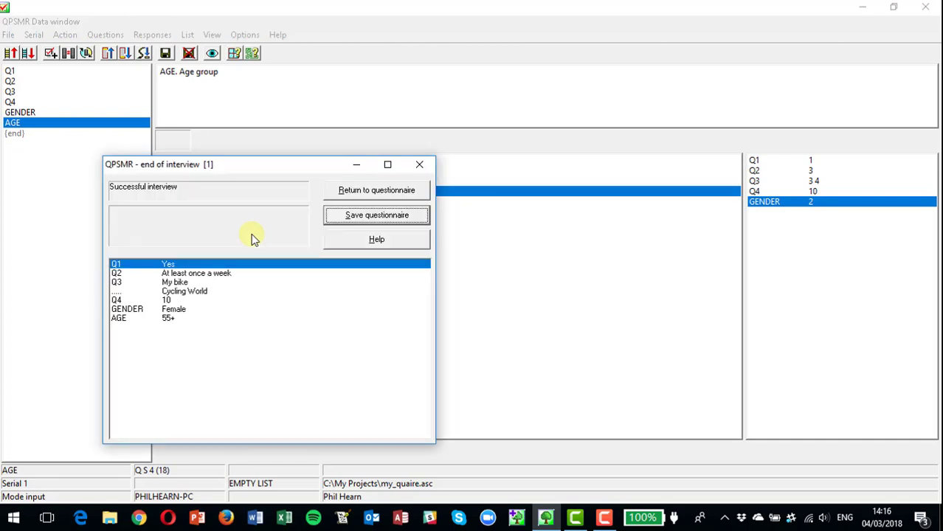
key("Return")
Step: Start interview serial 2 and answer Q1 No and Q3 On 2 wheels, Cycling today and My bike
key("Return")
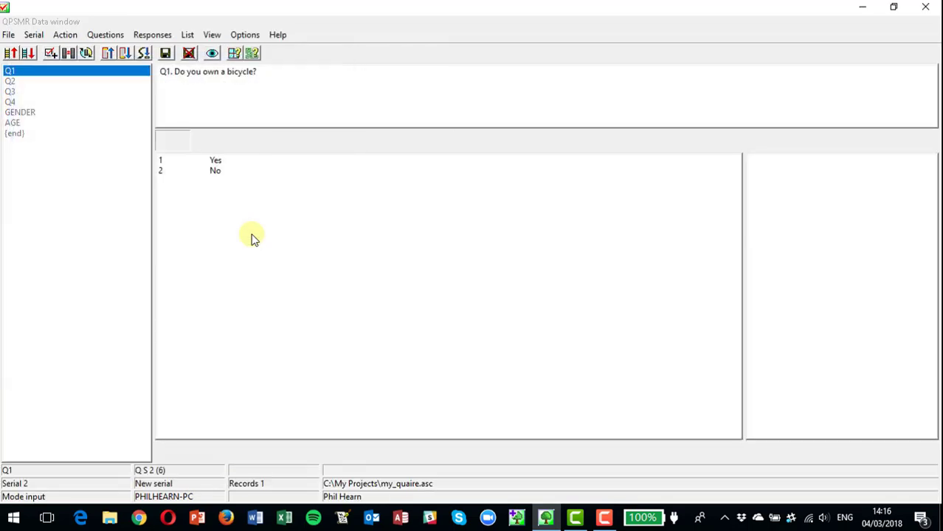
key("2")
key("Return")
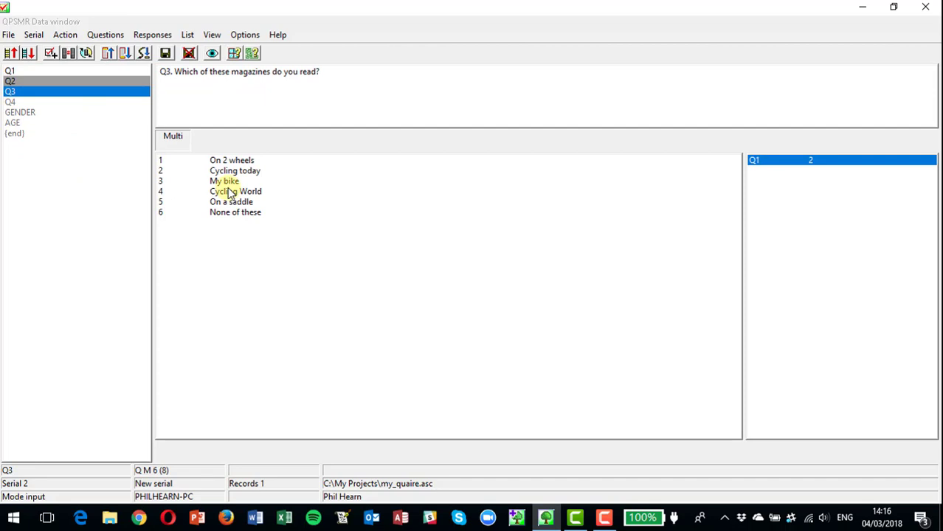
key("1")
key("2")
key("3")
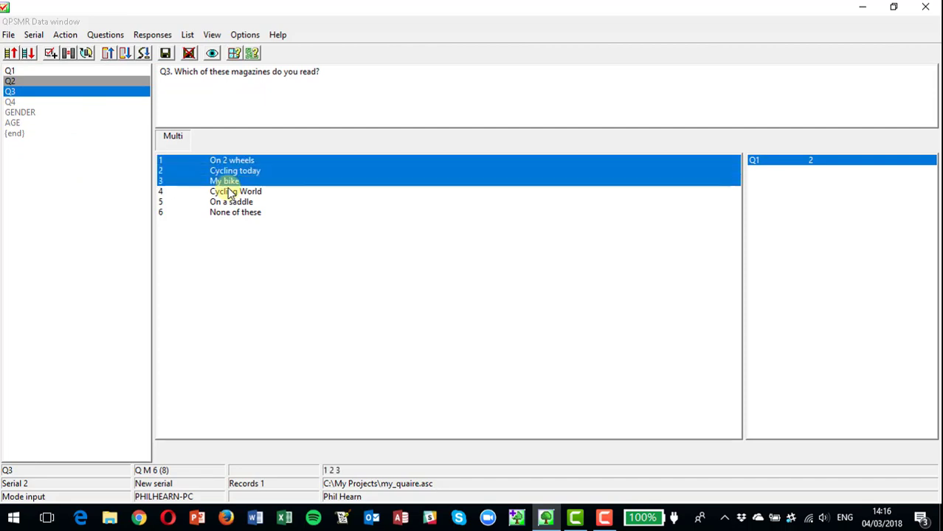
key("Return")
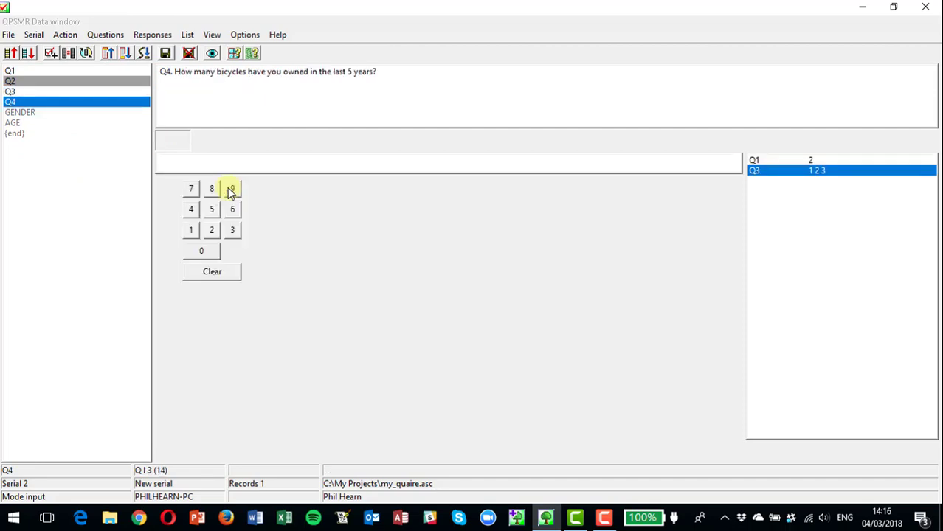
Step: Complete interview 2 with 2 for Q4, Male for GENDER and 25-34 for AGE, and save the questionnaire
key("Return")
key("1")
key("Return")
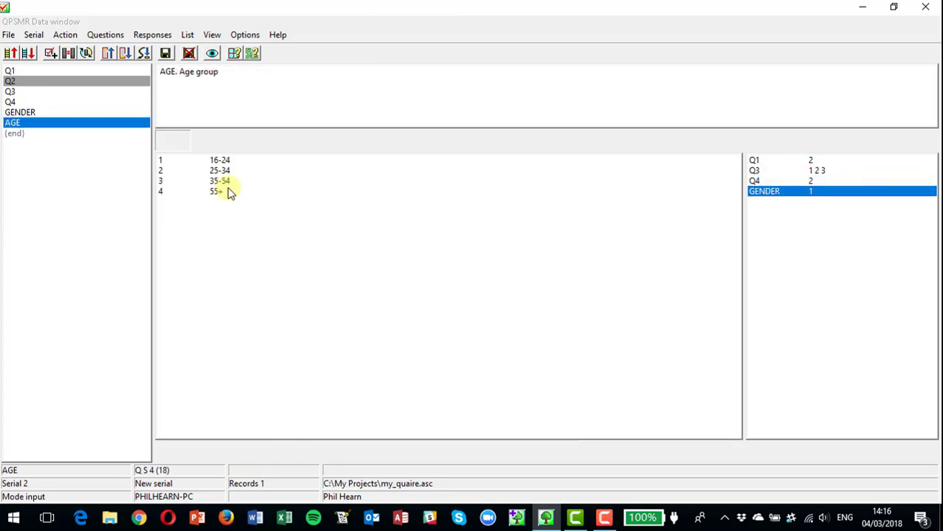
type("2")
key("Return")
key("Return")
Step: Start interview serial 3 and answer Q1 Yes, Q2 At least once a week, and Q3 with the first four magazines
key("Return")
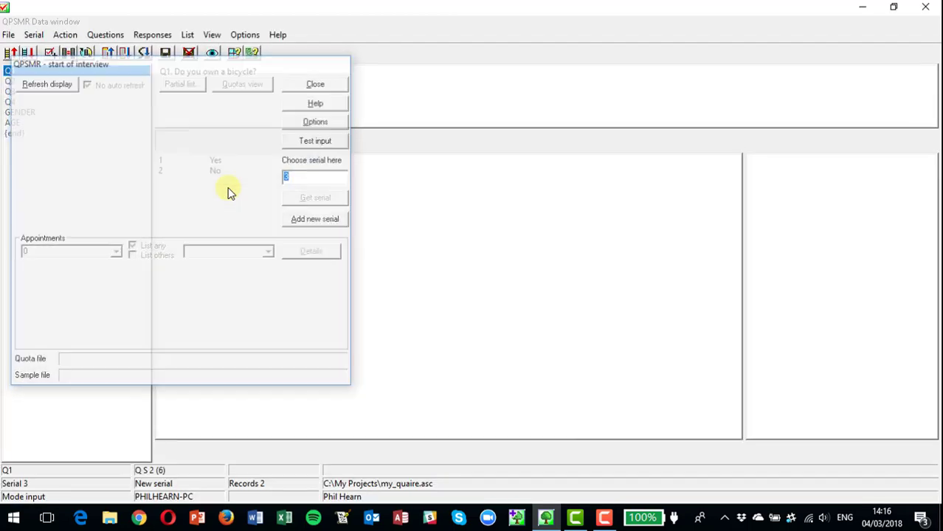
key("1")
key("Return")
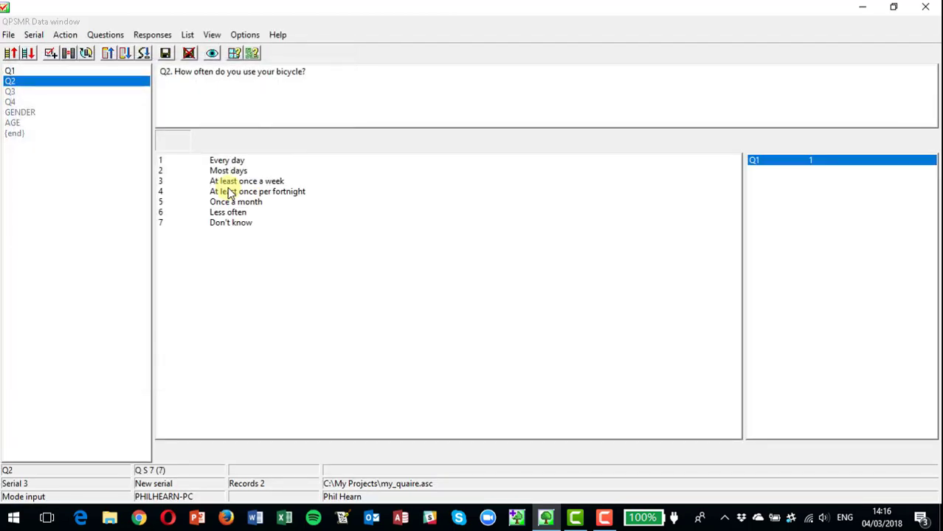
key("3")
key("Return")
key("1")
key("2")
key("3")
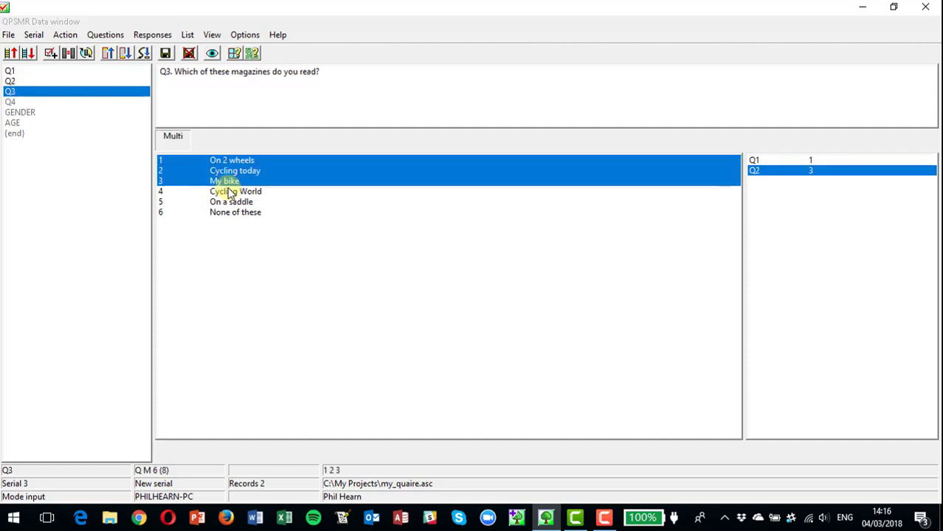
key("4")
key("Return")
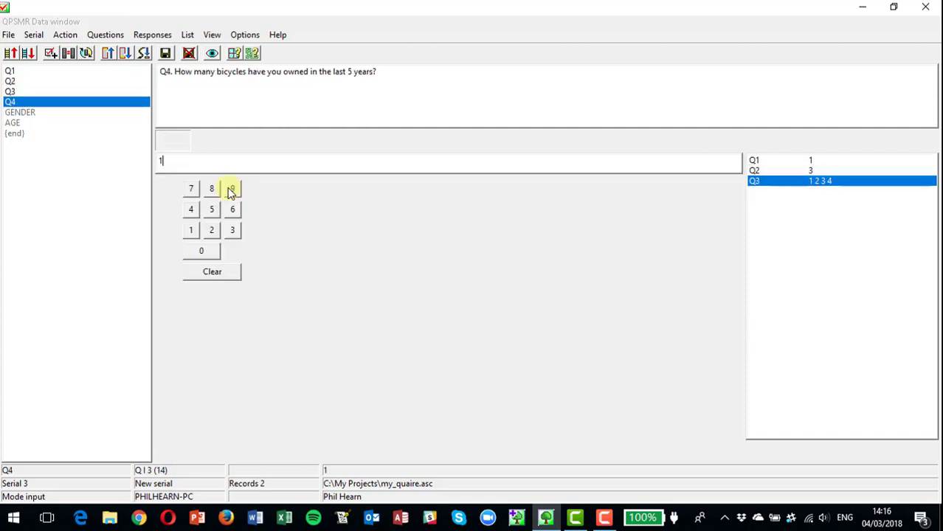
Step: Complete interview 3 with 10 for Q4, Female for GENDER and 16-24 for AGE, save it, and close the data window
key("Return")
key("2")
key("Return")
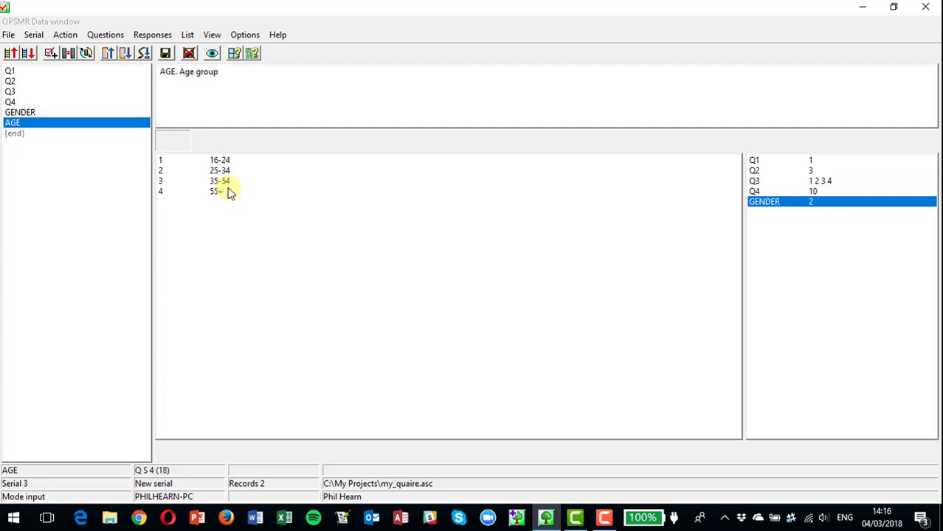
key("1")
key("Return")
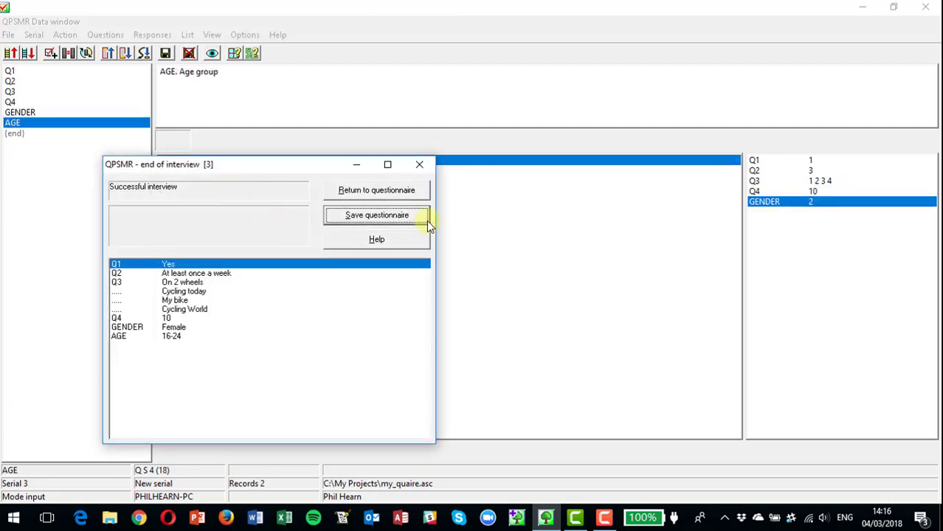
left_click(394, 216)
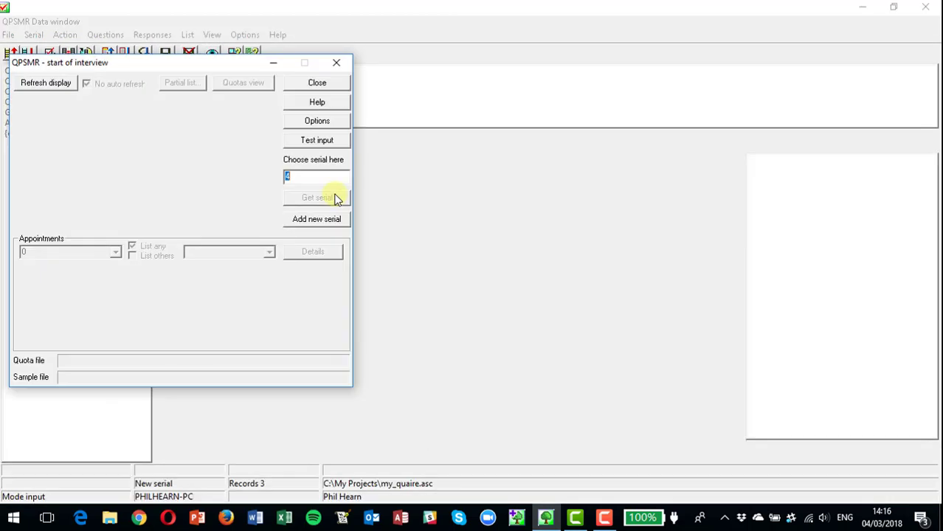
left_click(316, 85)
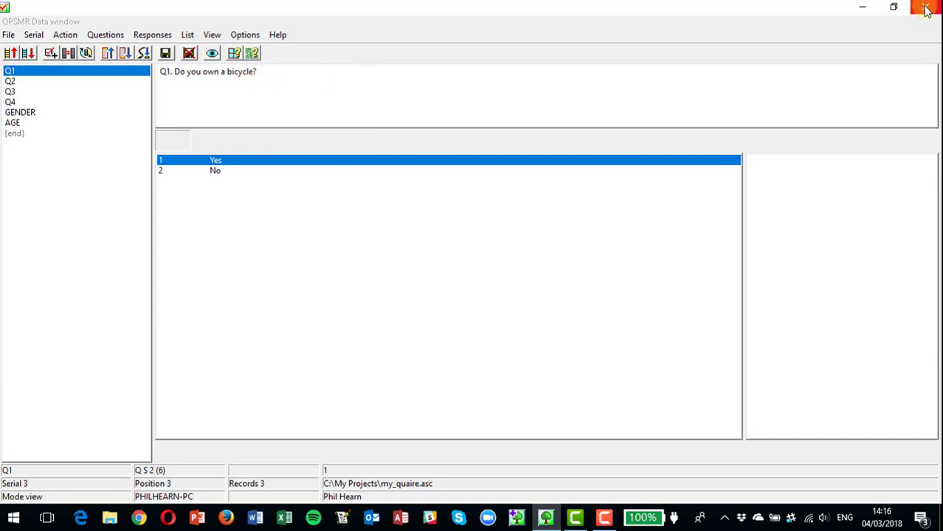
left_click(926, 8)
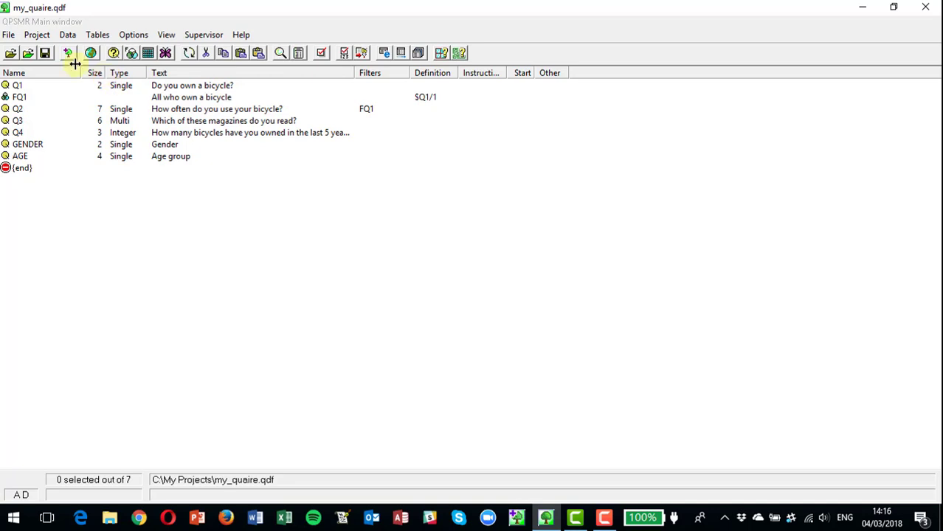
Step: Run a quick table with Q4 as the rows and GENDER as the columns, and close its output
left_click(97, 39)
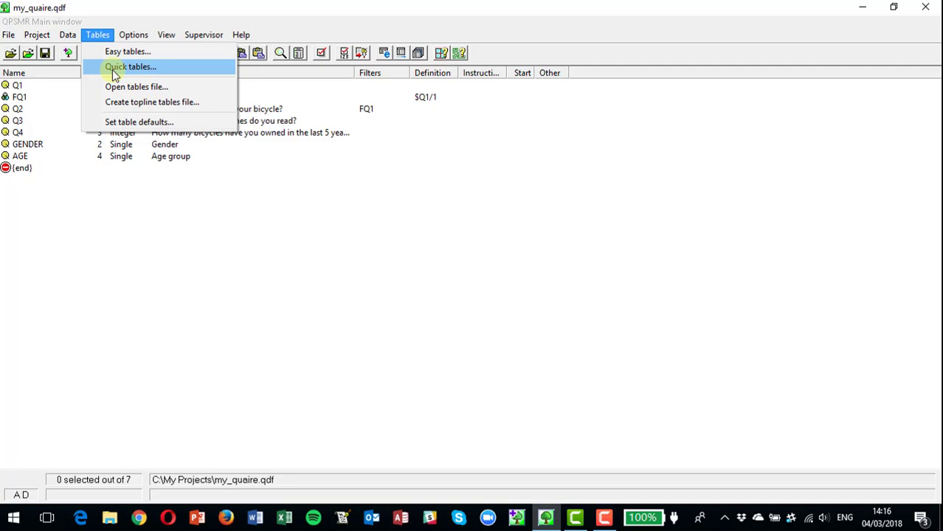
left_click(115, 74)
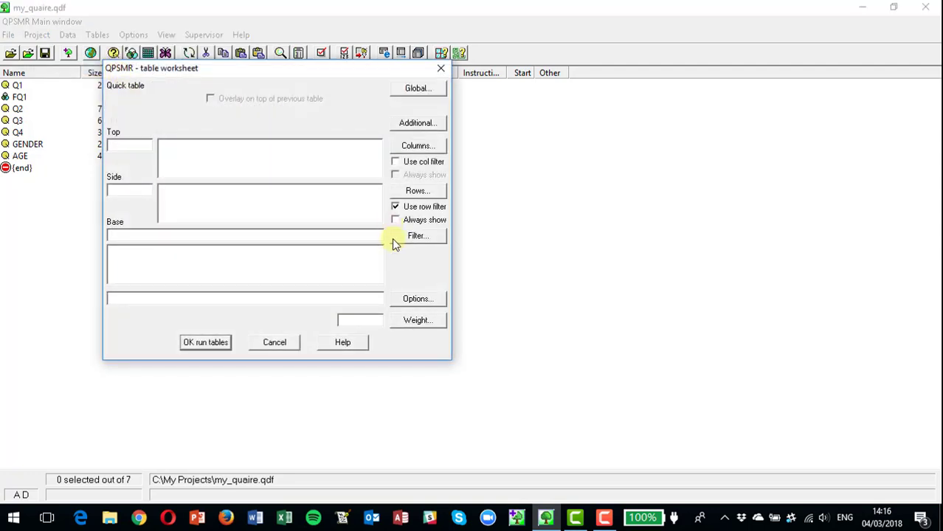
left_click(412, 193)
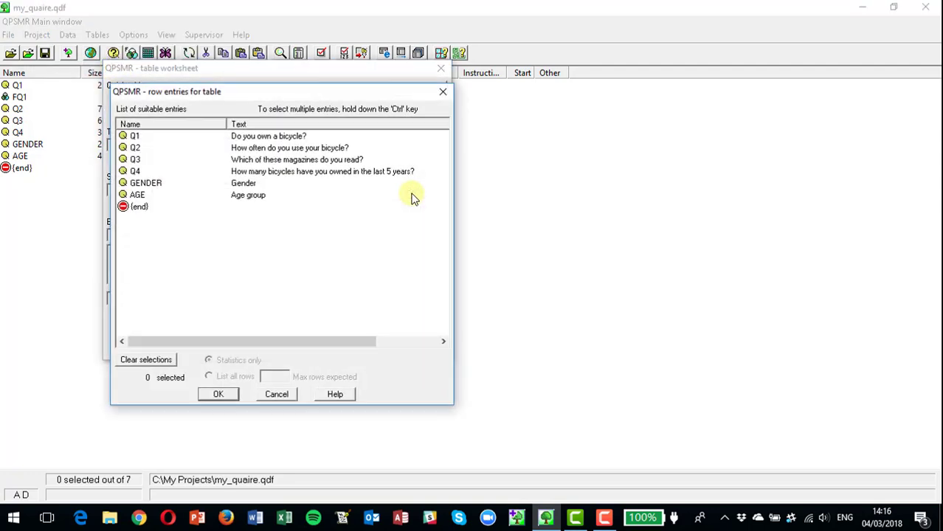
left_click(135, 173)
double_click(136, 172)
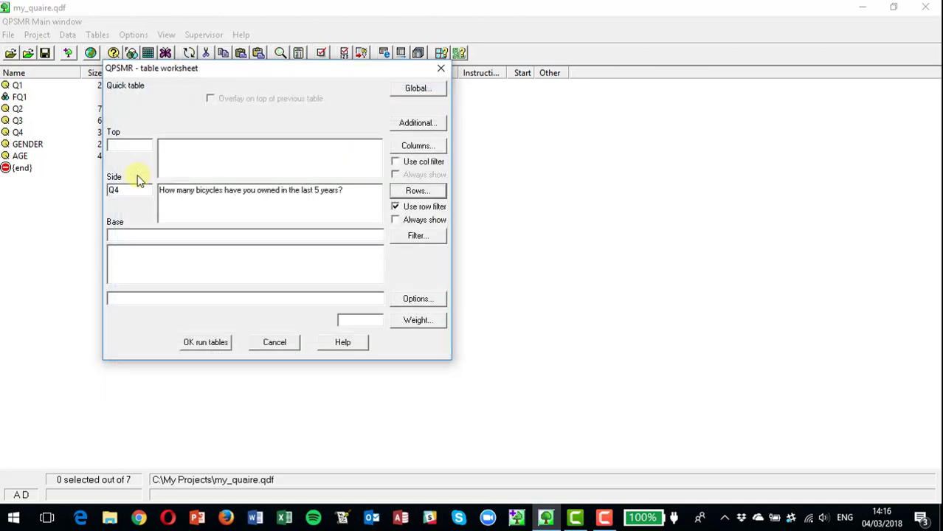
left_click(416, 146)
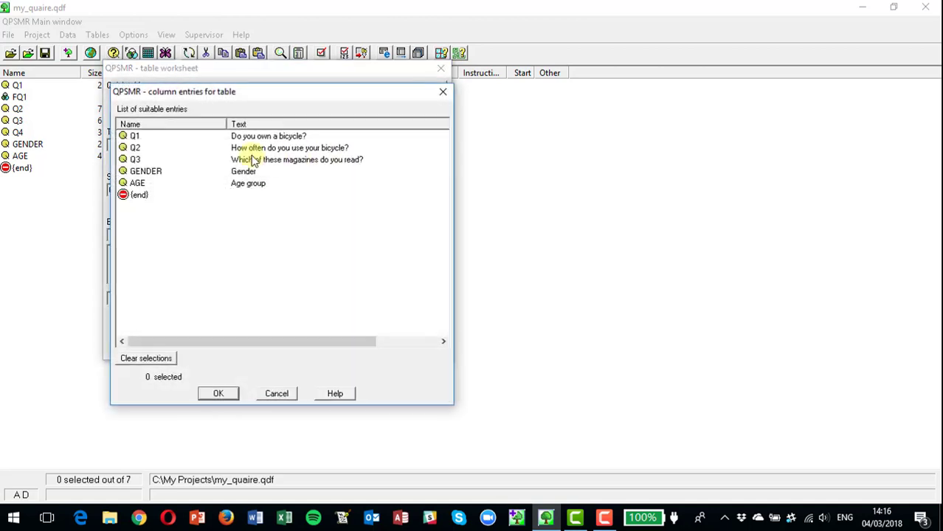
double_click(145, 172)
left_click(186, 343)
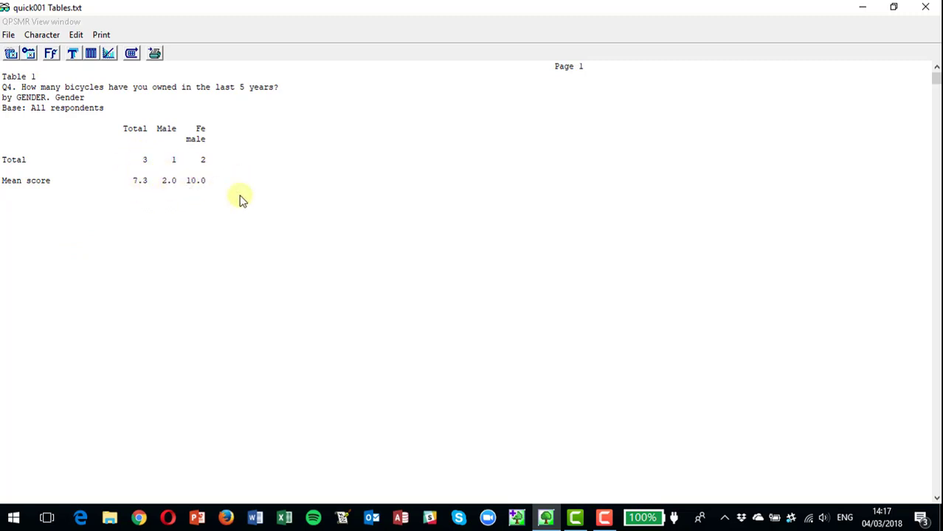
left_click(925, 6)
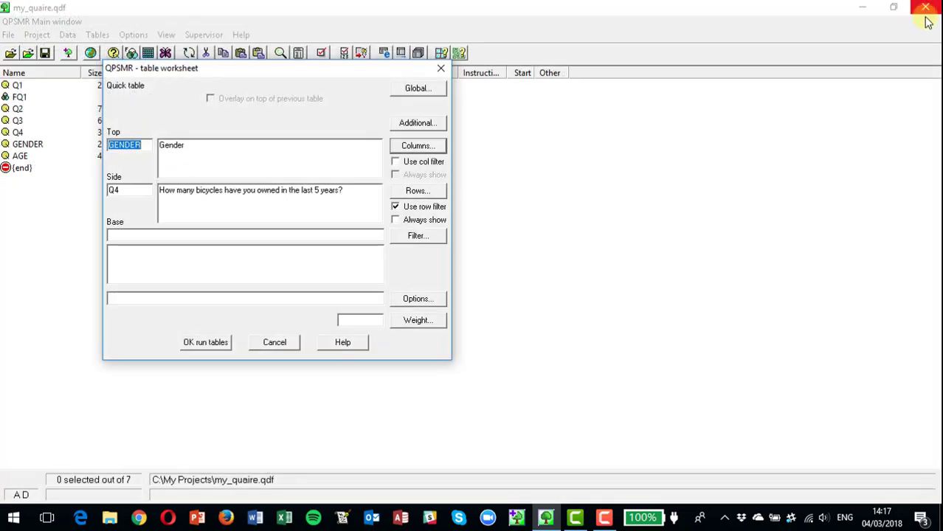
Step: Change the quick table's row entry to Q1 and run the table by GENDER
left_click(418, 190)
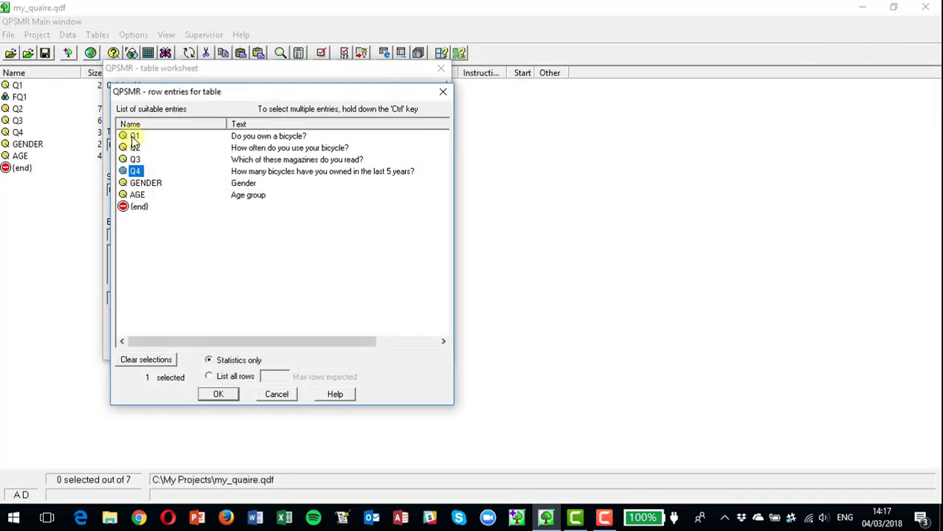
left_click(135, 137)
left_click(218, 393)
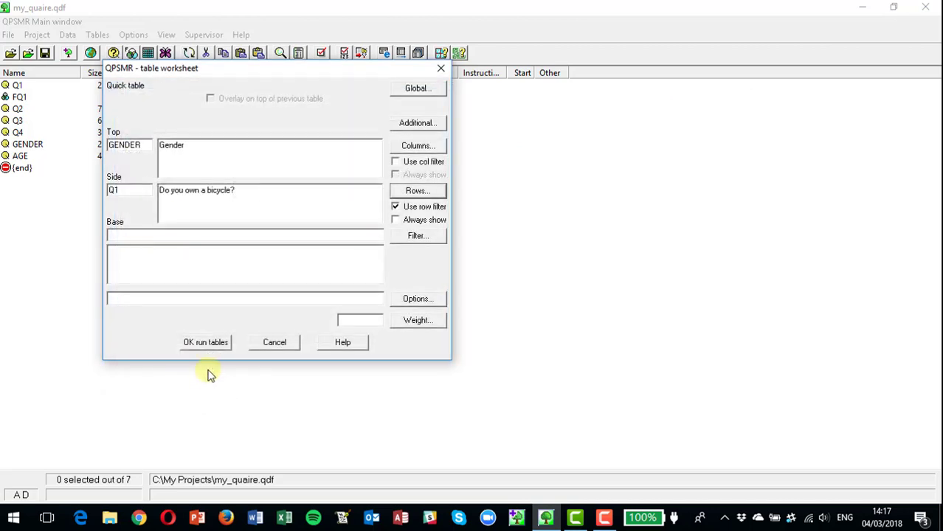
left_click(209, 344)
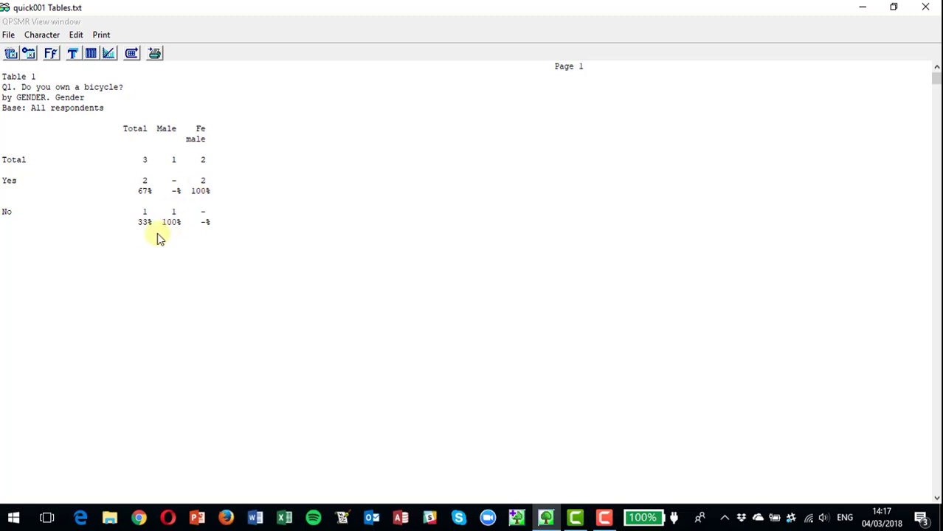
Step: Close the Q1 table output, select all six entries from Q1 to AGE as rows, and run the quick tables by GENDER
left_click(927, 9)
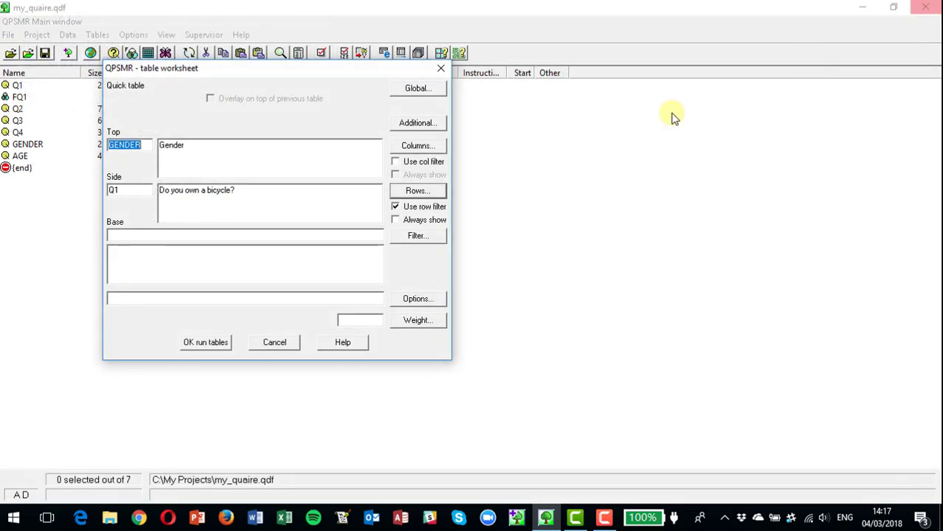
left_click(417, 192)
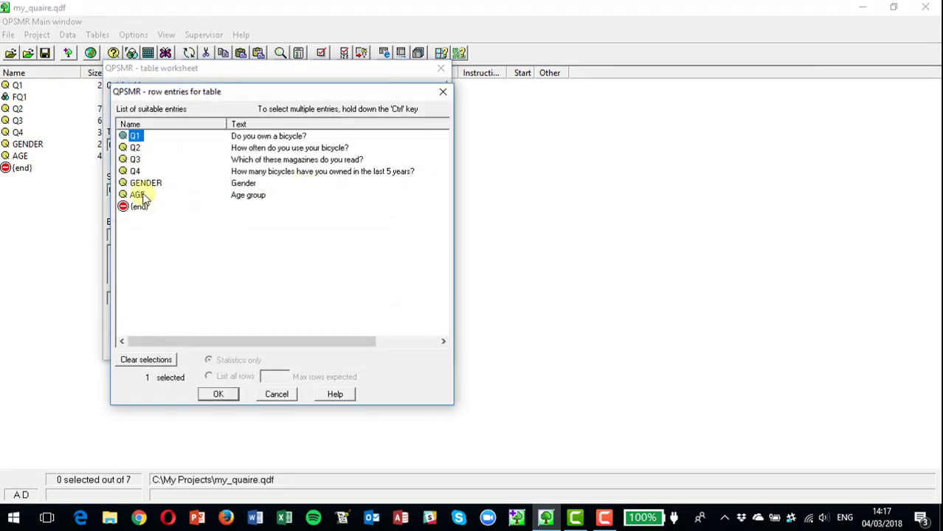
left_click(138, 195)
left_click(134, 136, "shift")
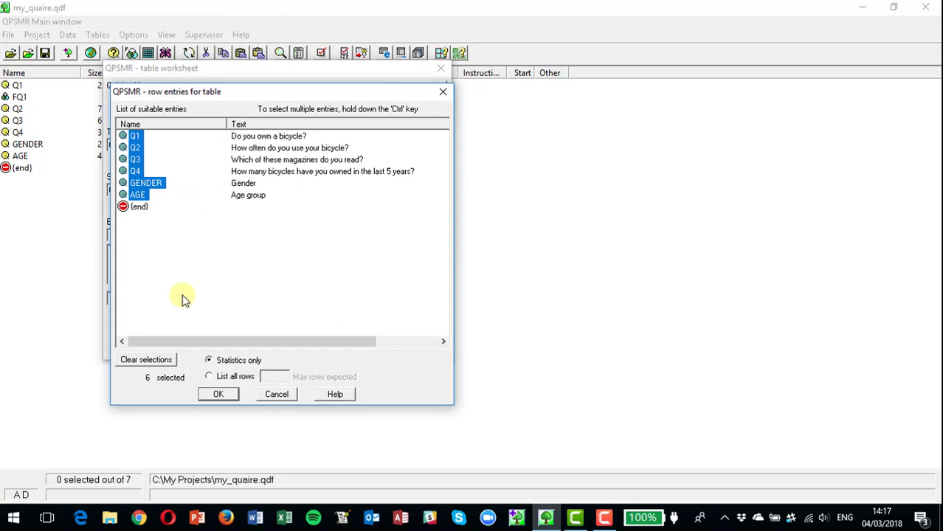
left_click(220, 394)
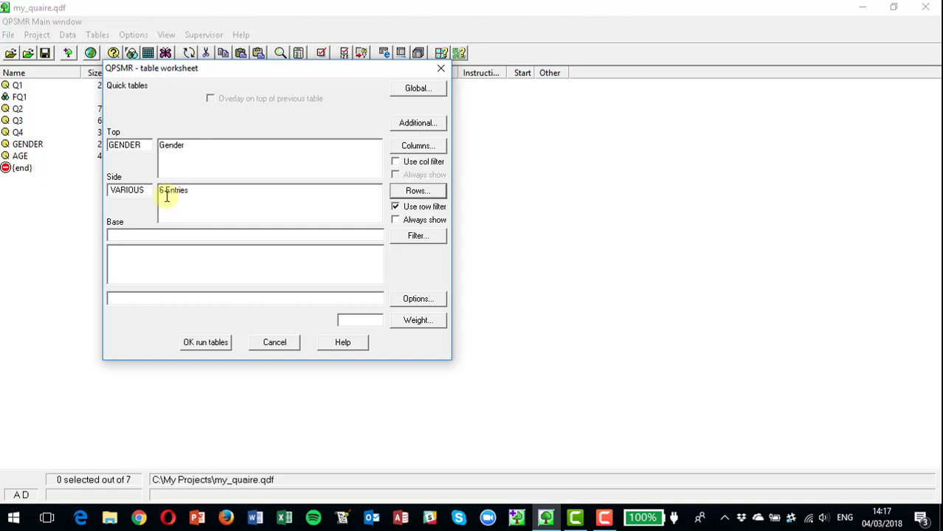
left_click(202, 344)
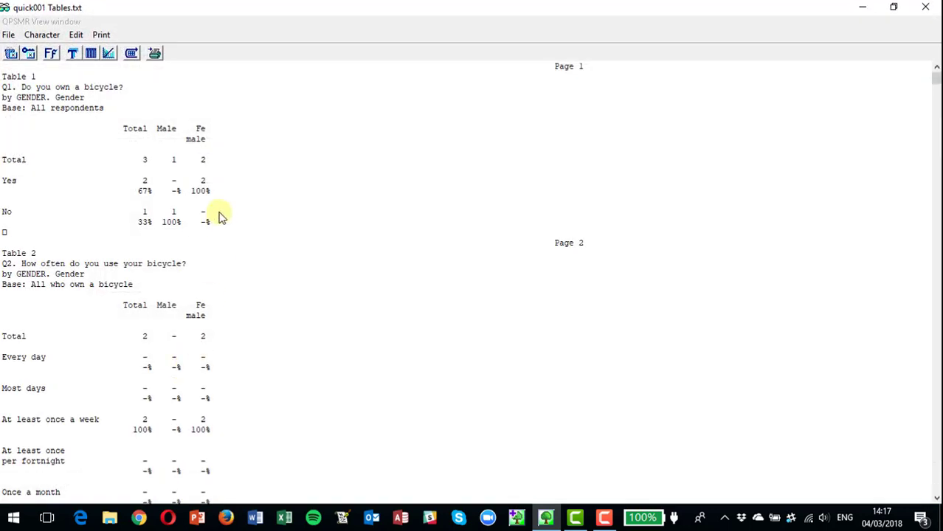
Step: Review the quick tables of all six entries by GENDER, and close the output and the table worksheet
scroll(269, 264, "down", 2)
scroll(269, 264, "down", 6)
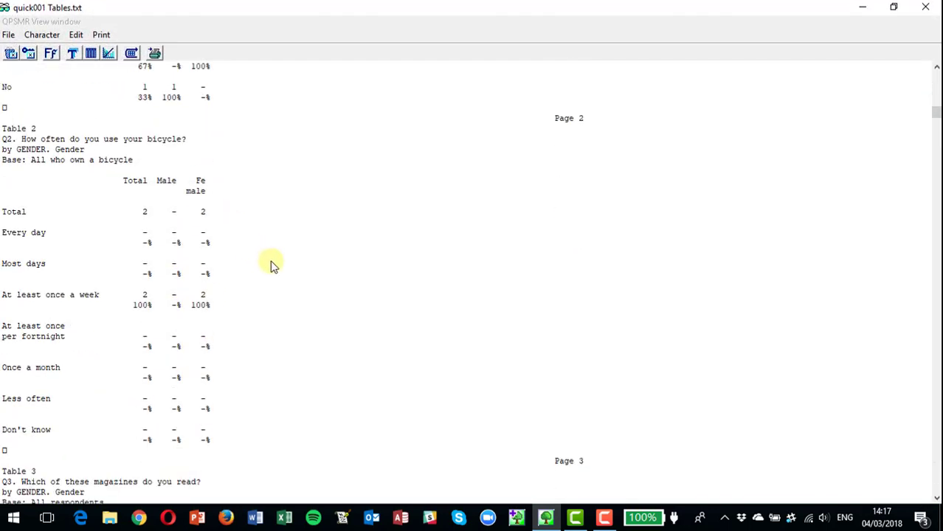
scroll(302, 276, "down", 17)
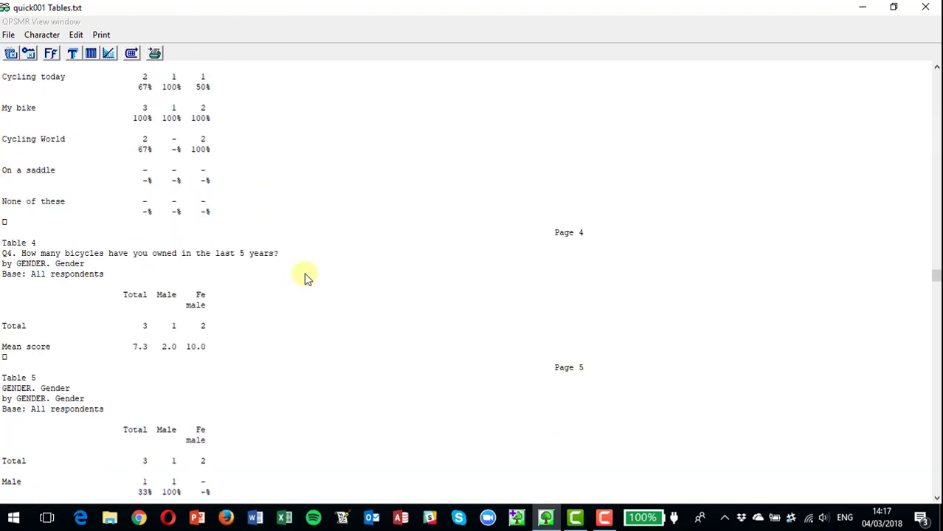
left_click(934, 10)
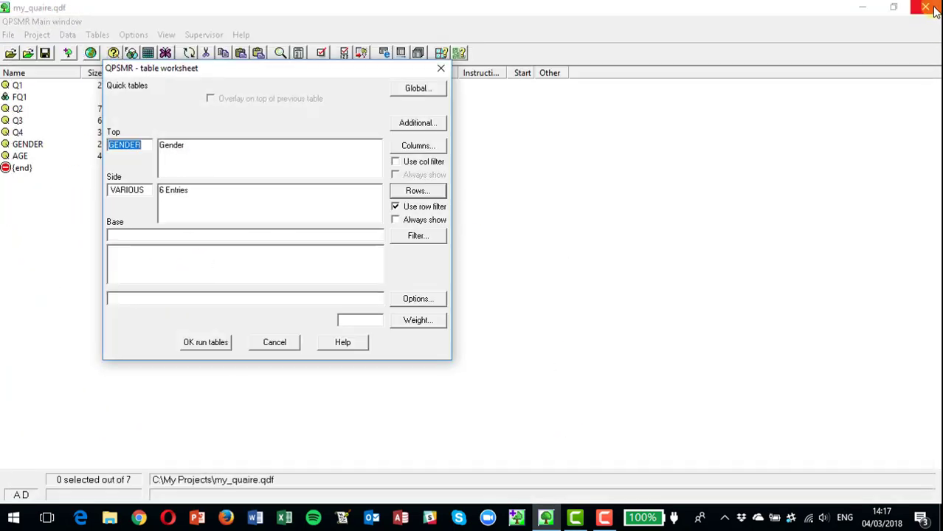
left_click(274, 344)
Step: Create a topline tables file named topline.qtf in My Projects, replacing the existing file
left_click(97, 35)
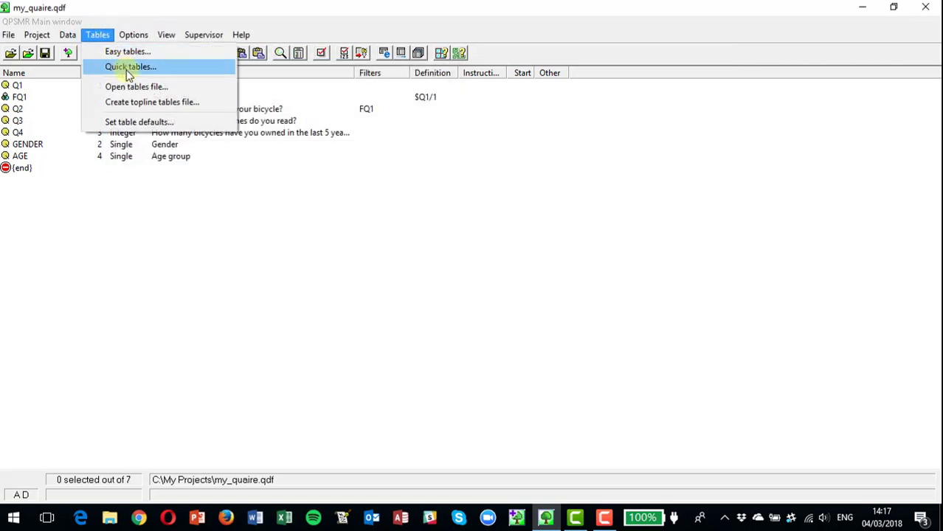
left_click(143, 102)
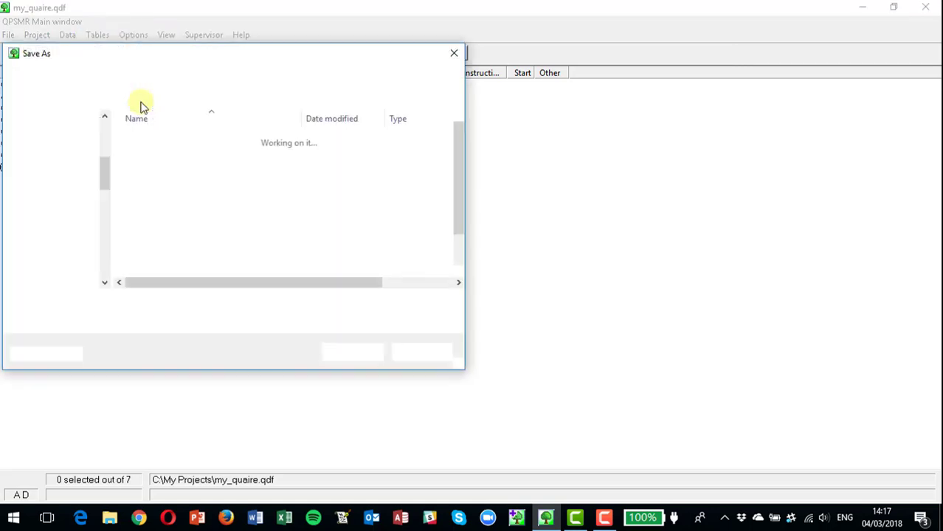
left_click(354, 354)
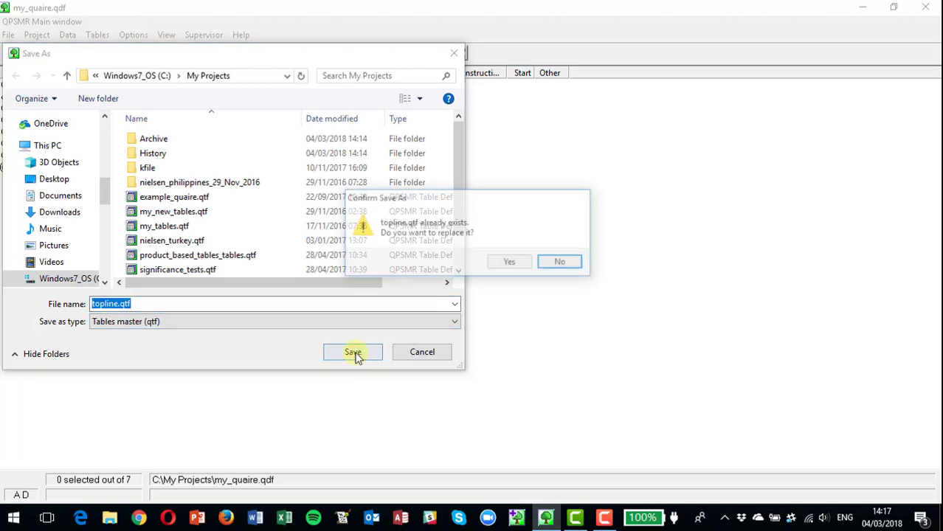
left_click(509, 262)
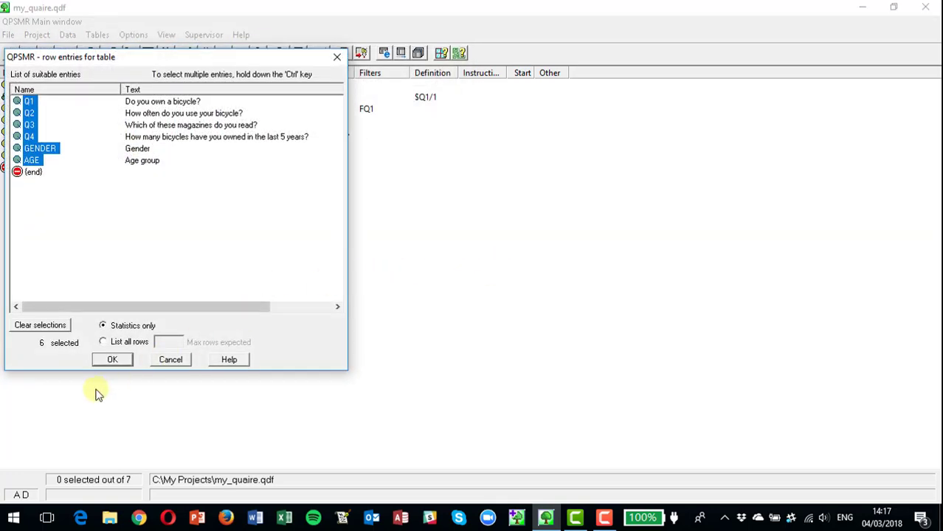
Step: Run the topline tables with all six entries on my_quaire.asc, review the results and close the output
left_click(113, 360)
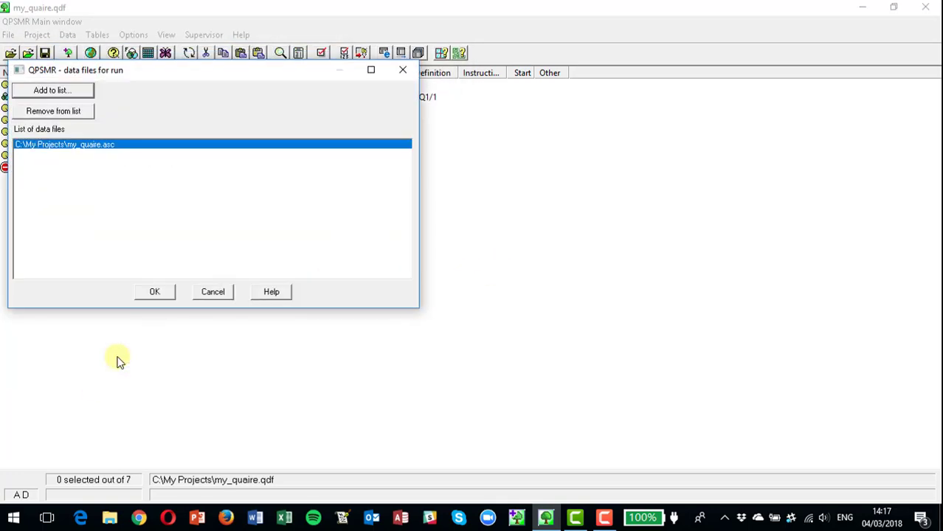
left_click(151, 292)
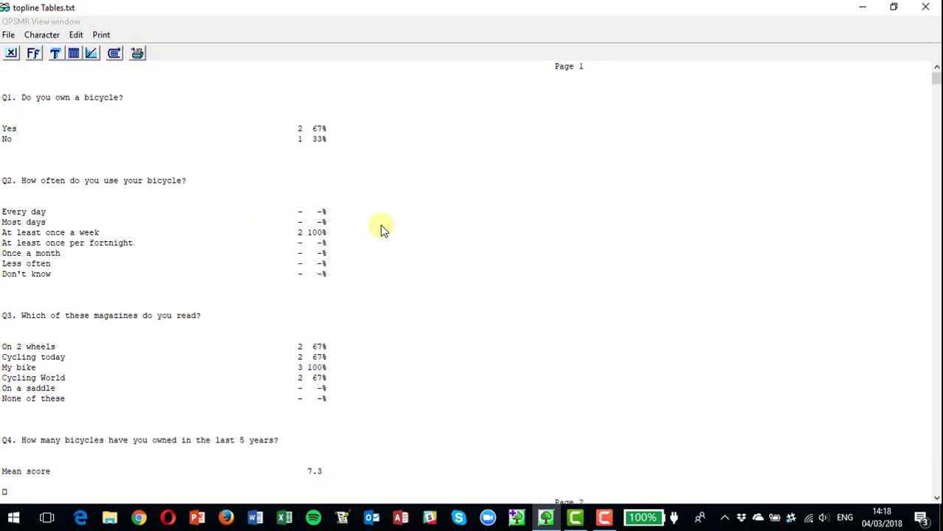
scroll(383, 228, "down", 10)
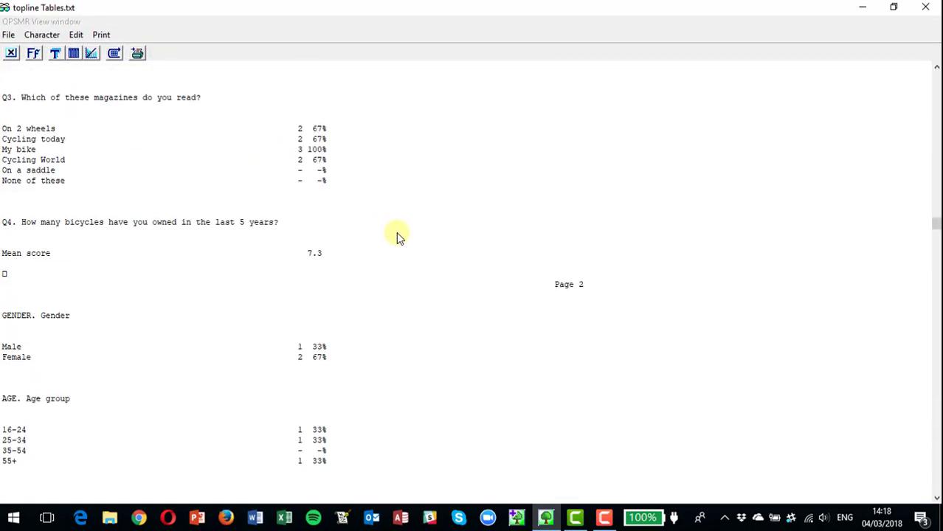
left_click(925, 9)
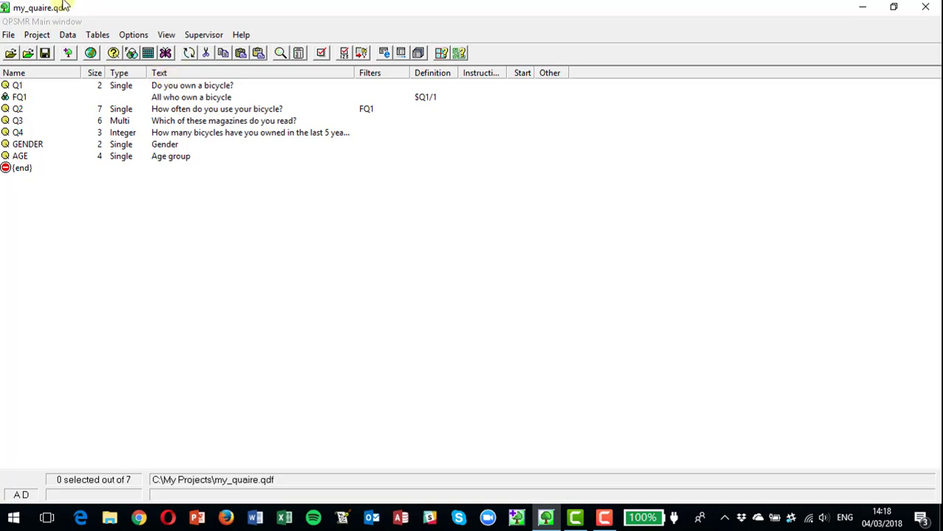
Step: Start a new quick table and select Q1 through Q4 as its row entries
left_click(91, 36)
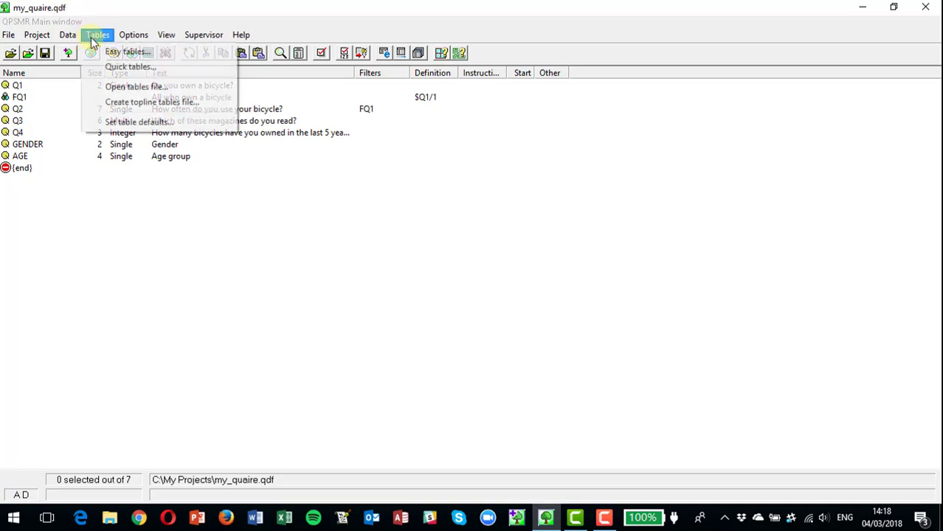
left_click(116, 66)
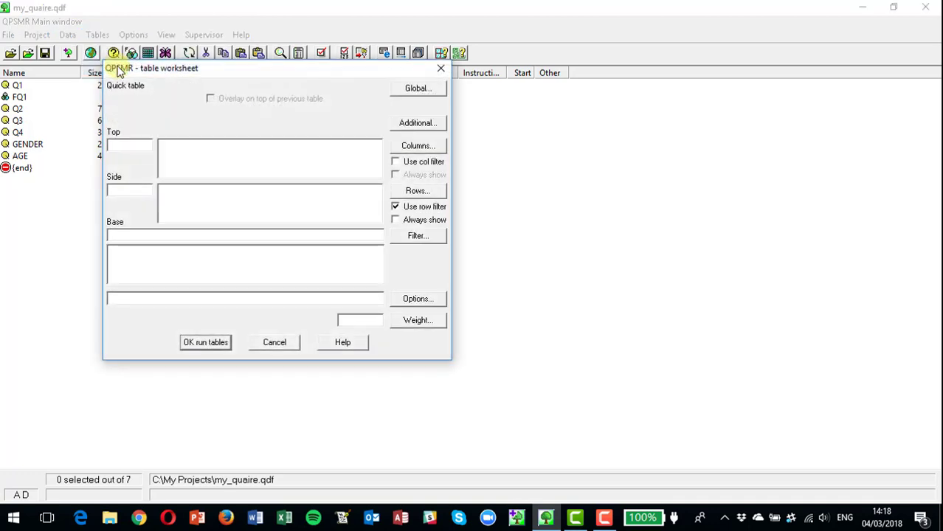
left_click(417, 191)
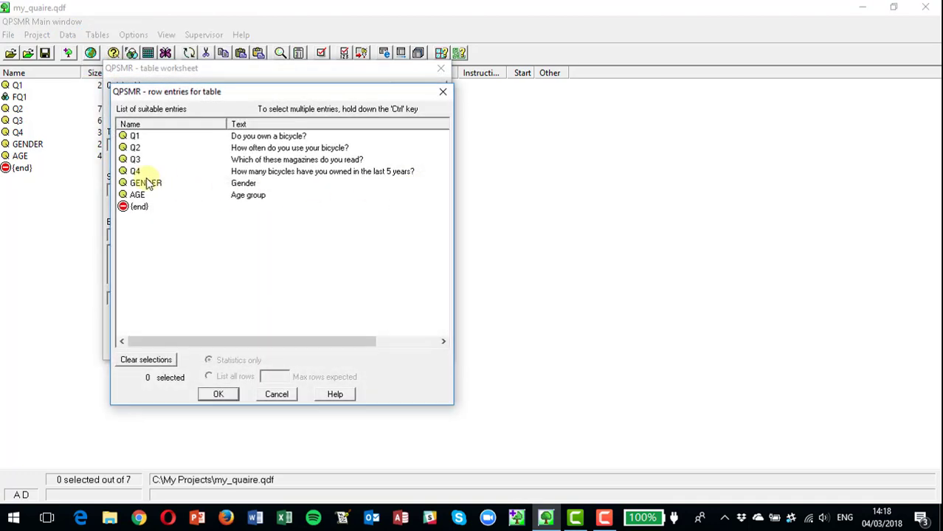
left_click(135, 171)
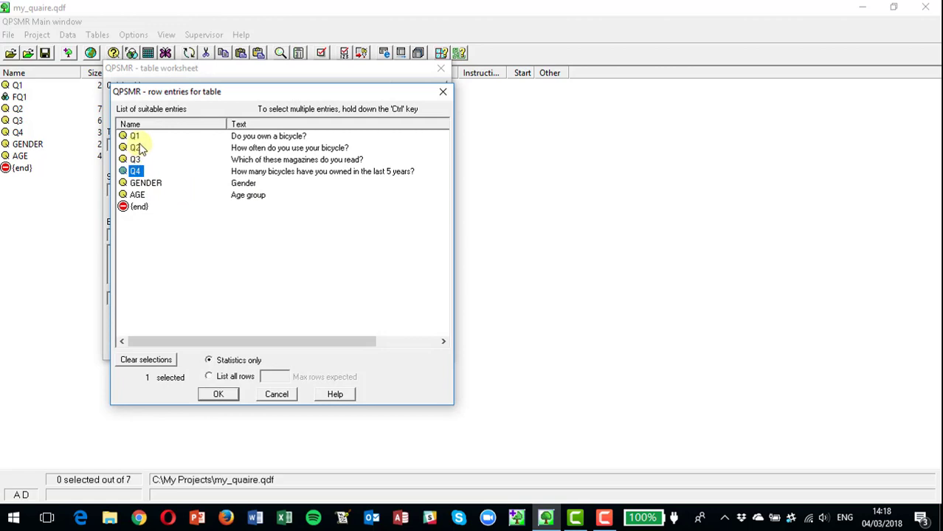
left_click(137, 137, "shift")
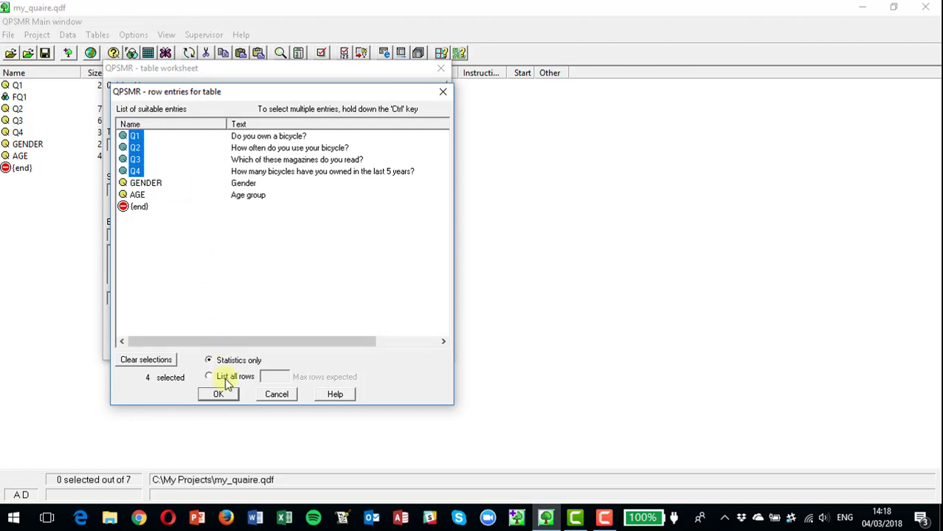
left_click(218, 393)
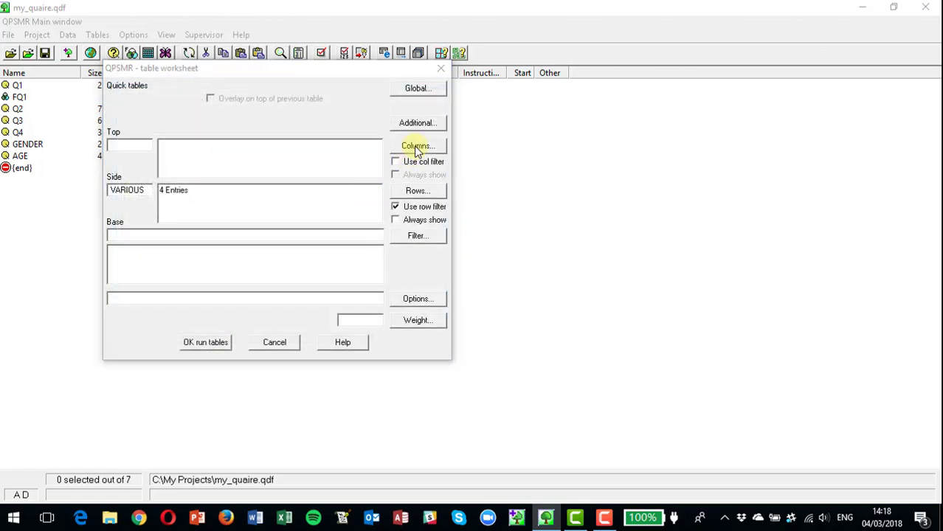
Step: Set GENDER as the quick tables' column entry and run the tables
left_click(413, 146)
left_click(157, 172)
left_click(216, 392)
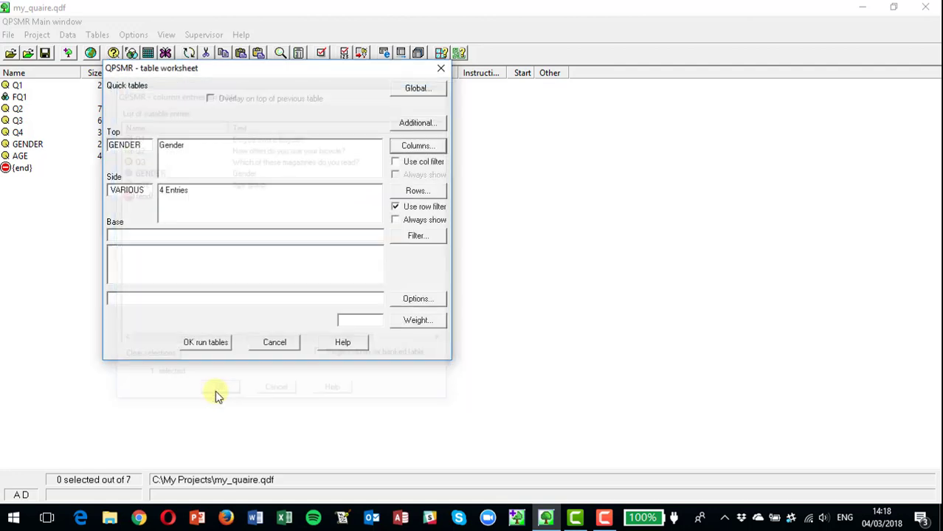
left_click(205, 342)
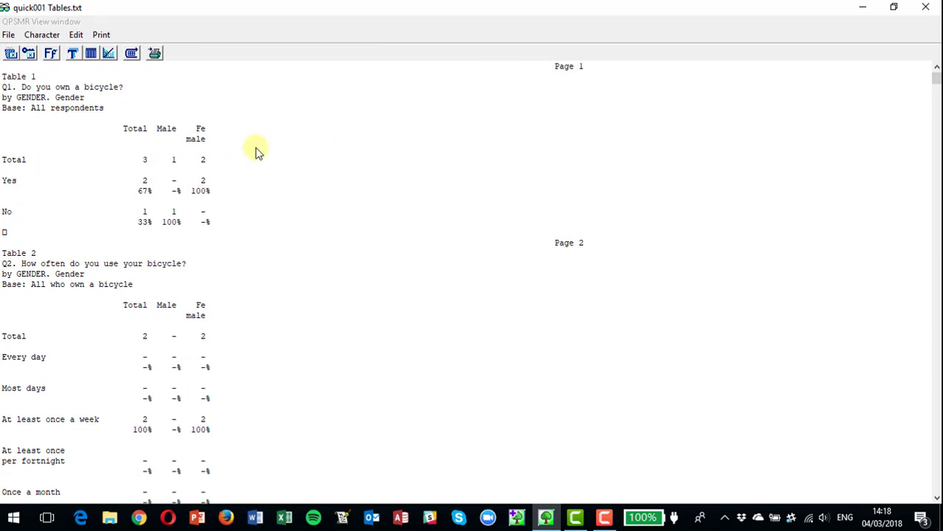
Step: Examine the options for preserving and printing the quick table output, and close the output and the worksheet
left_click(4, 37)
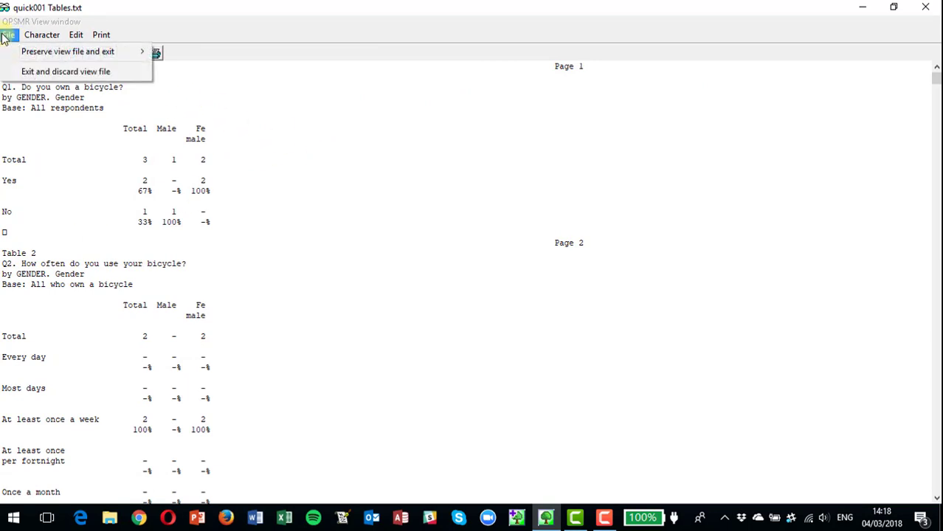
mouse_move(27, 53)
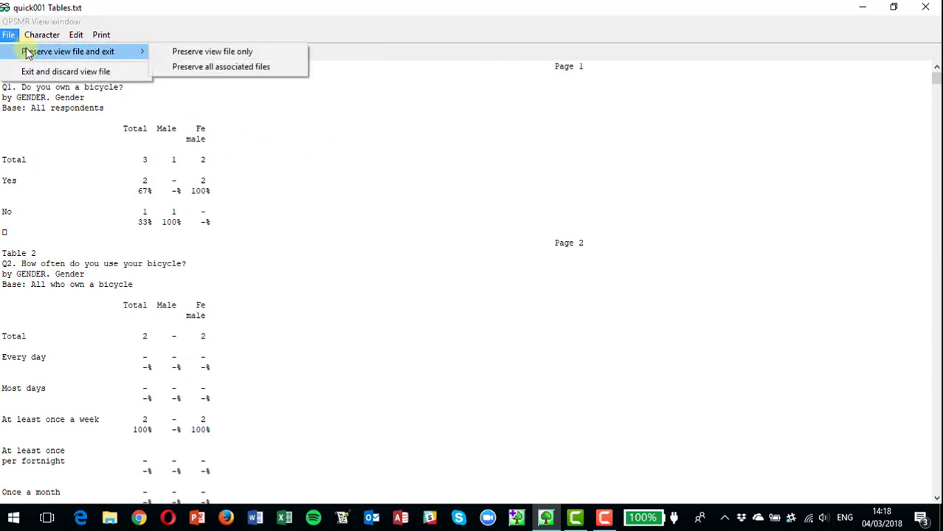
left_click(164, 51)
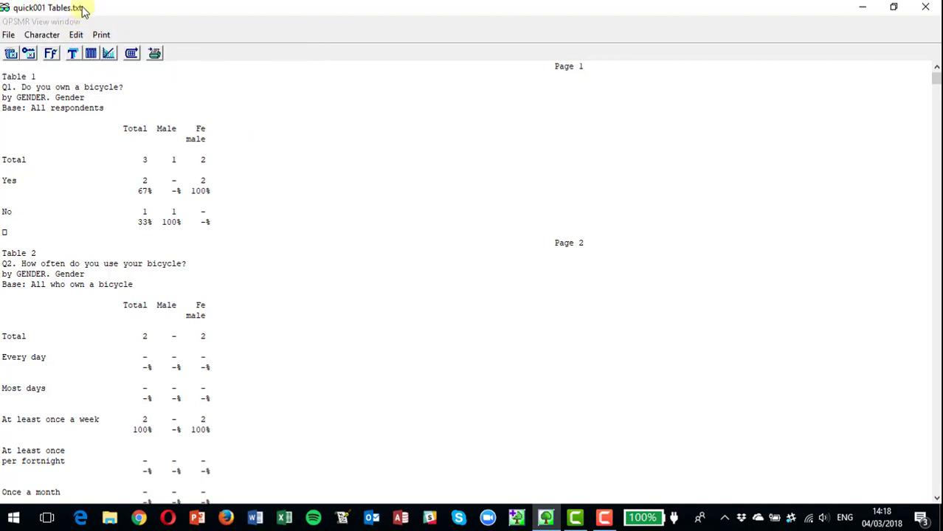
left_click(101, 35)
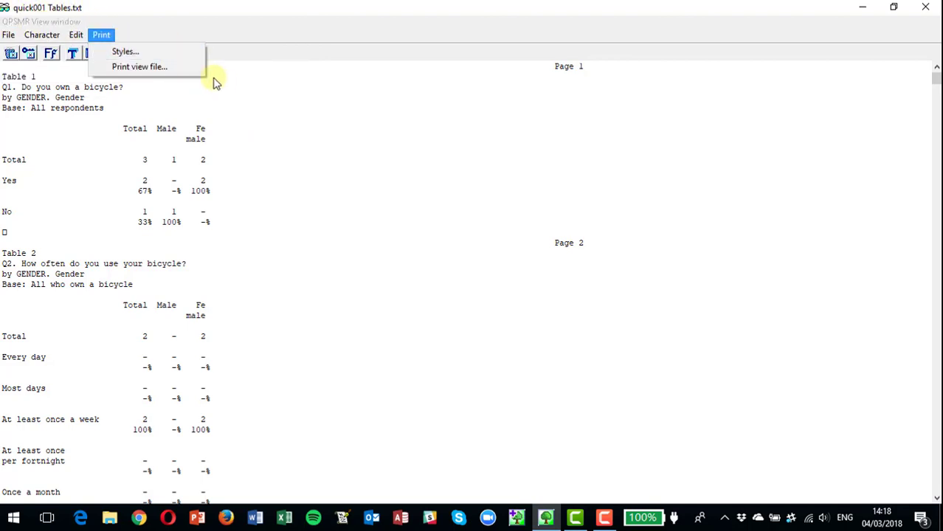
left_click(925, 8)
left_click(925, 7)
Step: Open a new tables file named the_tables.qtf in the My Projects folder
left_click(100, 34)
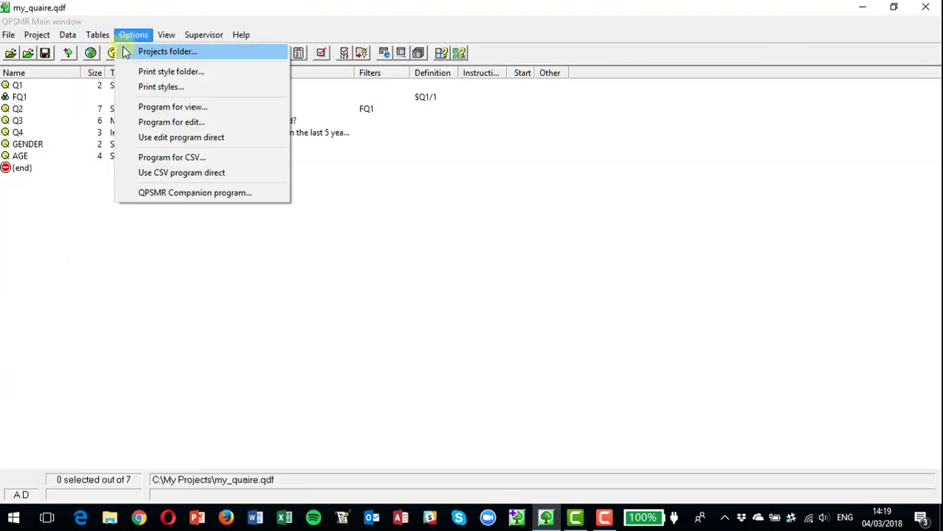
left_click(117, 87)
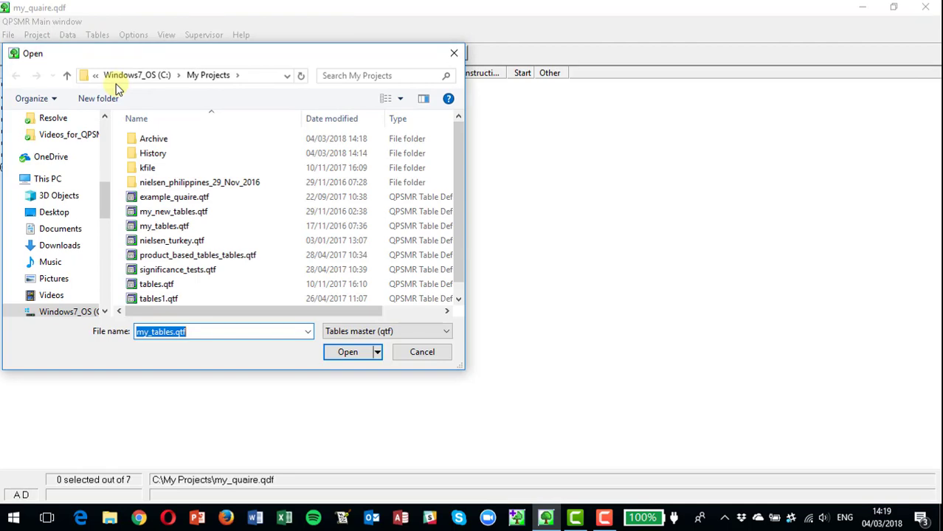
type("the_ta")
key("Return")
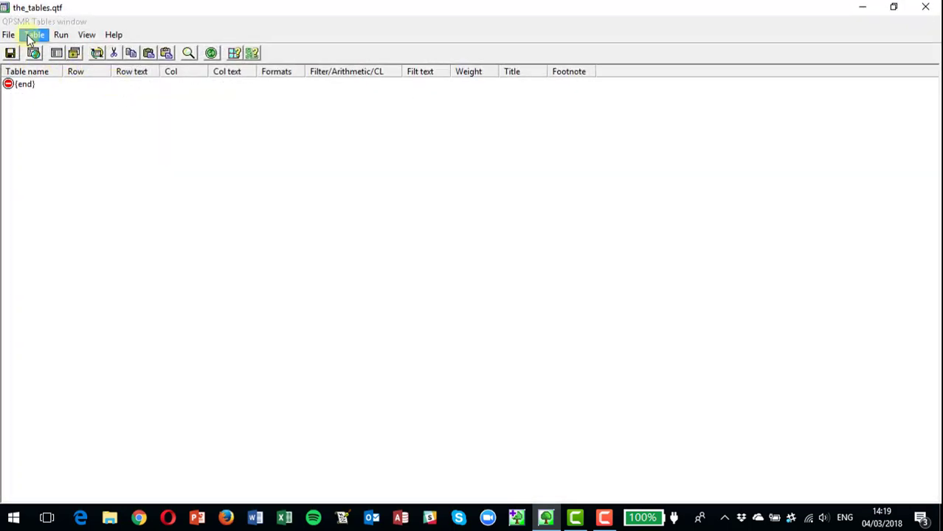
Step: Start a new standard table in the tables file and select Q1 through Q4 as its row entries
left_click(31, 36)
mouse_move(65, 70)
left_click(190, 72)
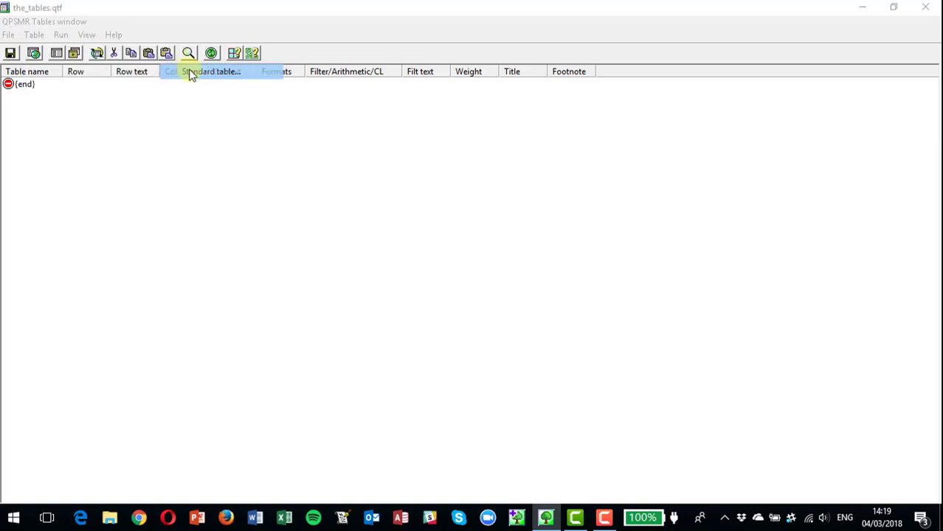
left_click(416, 192)
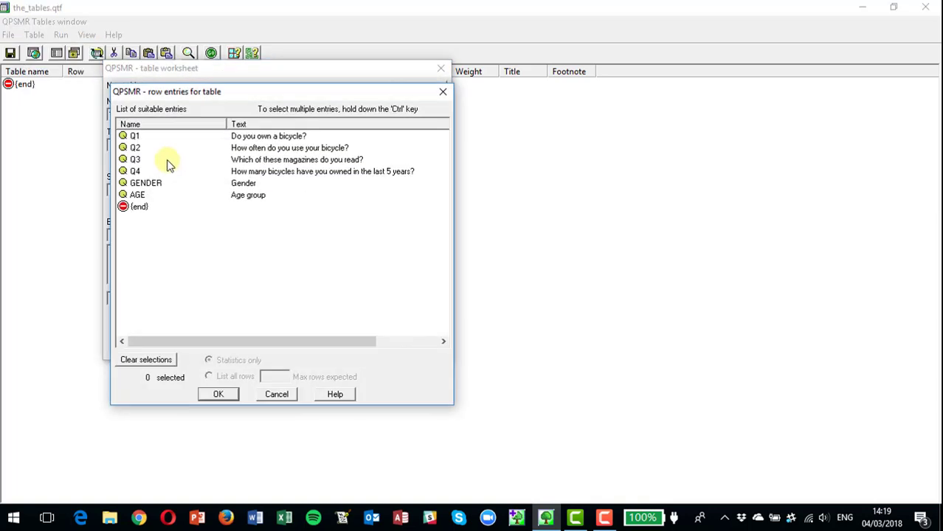
left_click(143, 171, "shift")
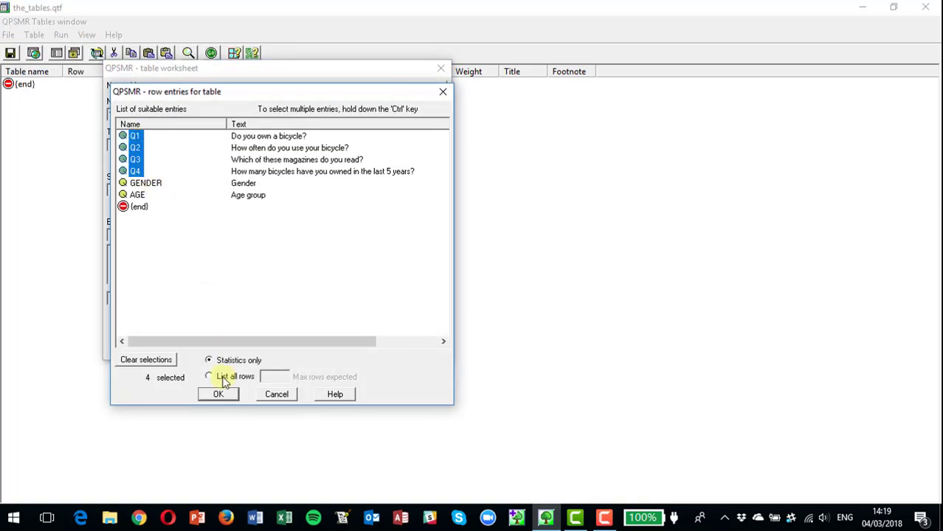
left_click(217, 394)
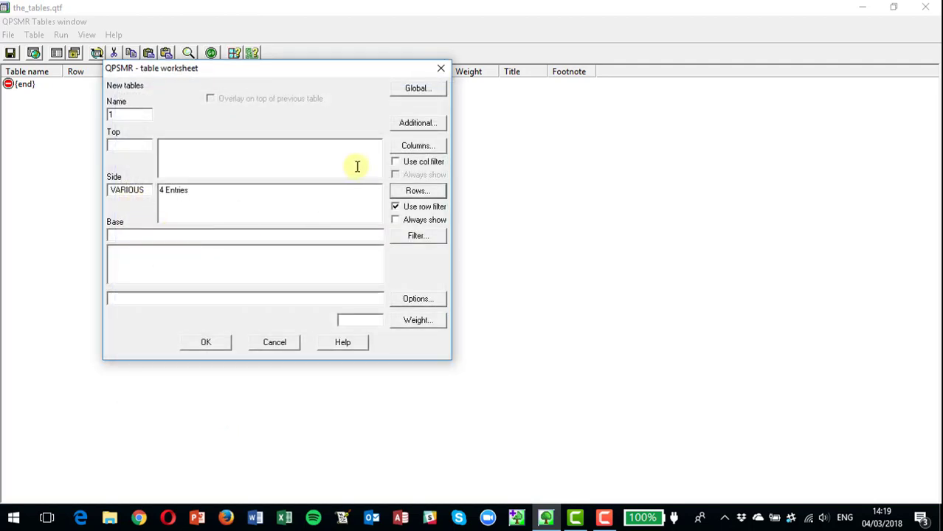
Step: Create the new tables with GENDER as their column entry, and save the_tables.qtf while closing it
left_click(418, 146)
left_click(145, 171)
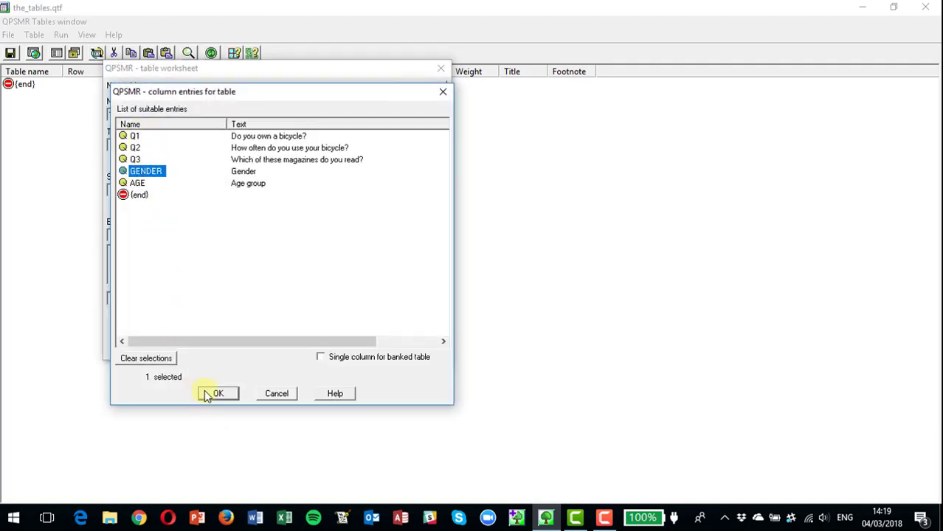
left_click(208, 395)
left_click(205, 342)
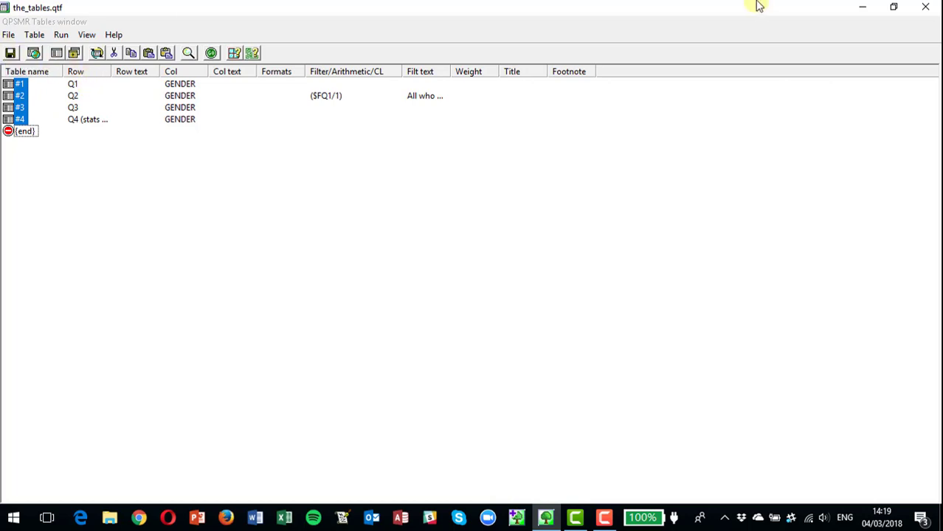
left_click(928, 13)
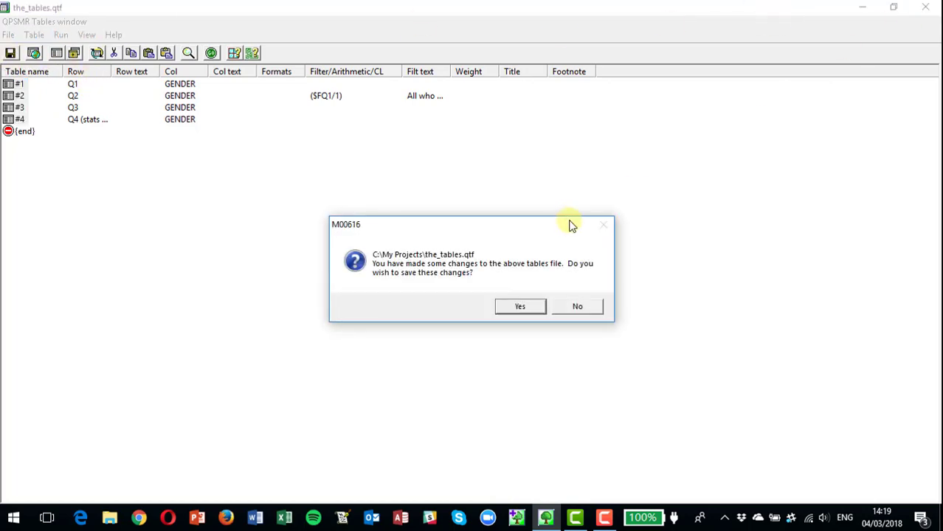
left_click(513, 309)
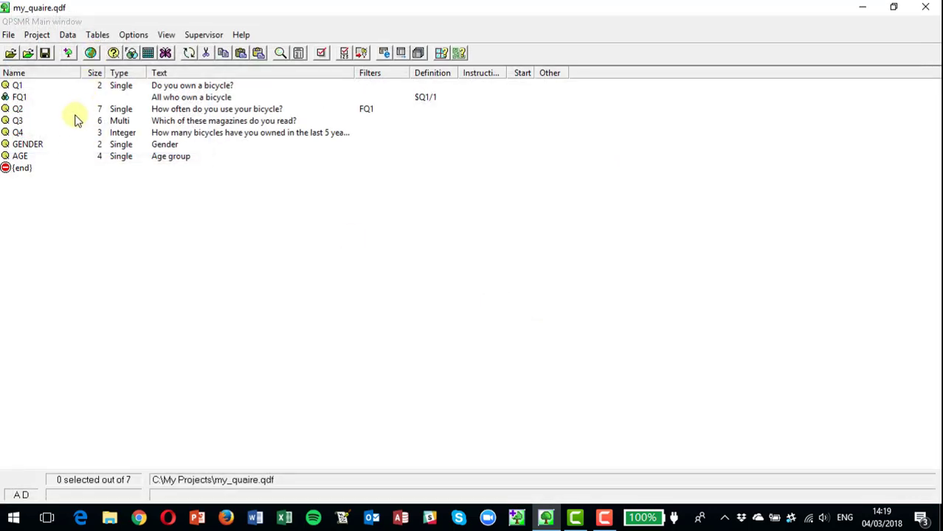
Step: Insert a variable named BANNER at the end of the project, with the text "banner" and multiple coding allowed
left_click(27, 169)
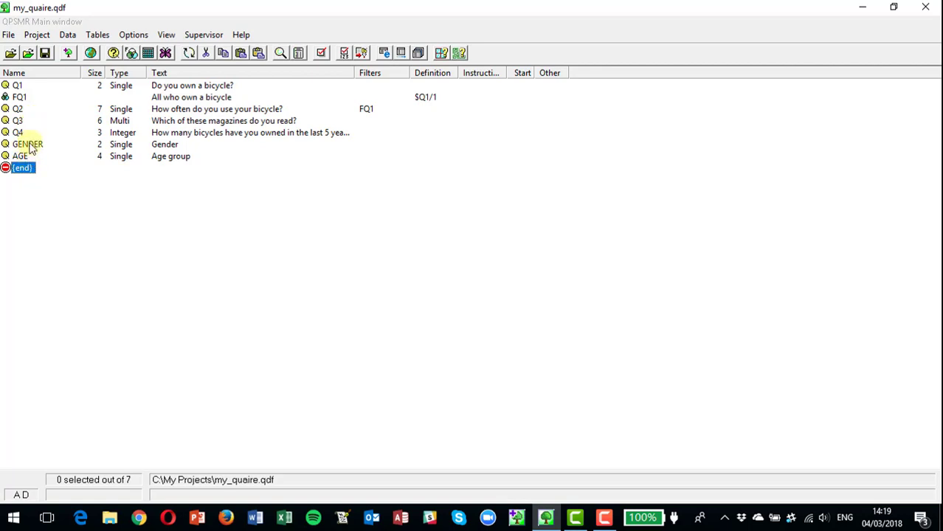
left_click(36, 34)
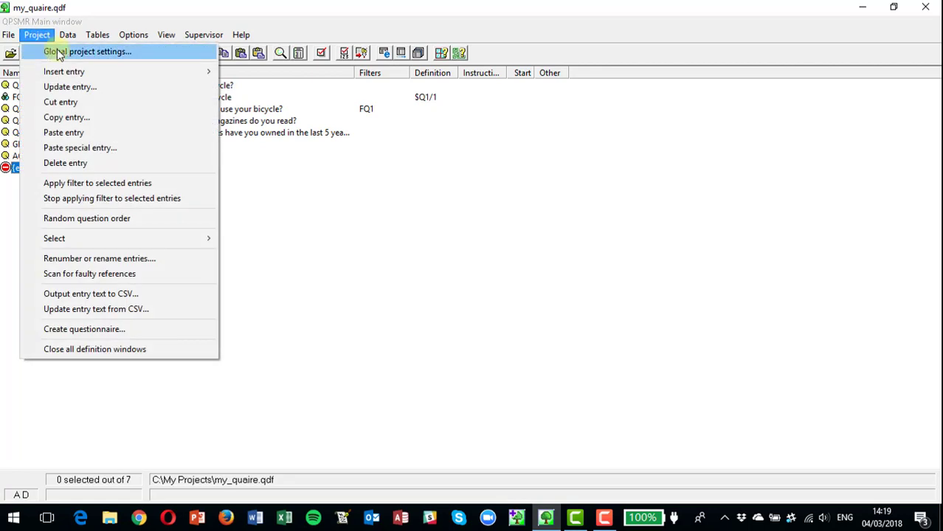
mouse_move(80, 71)
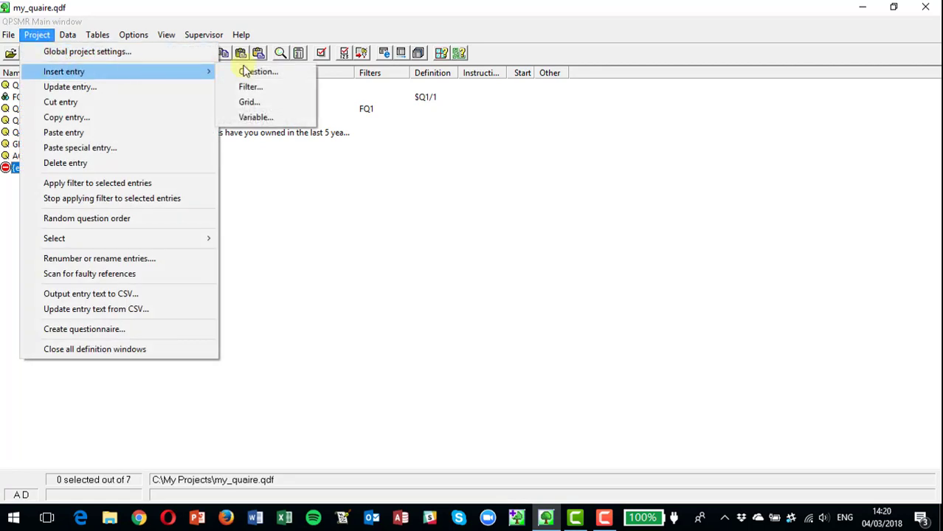
left_click(264, 119)
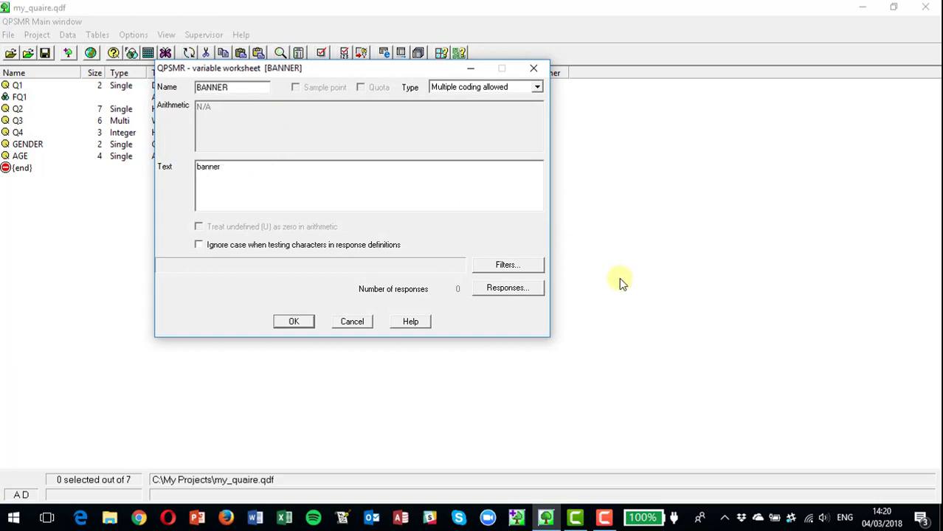
Step: Block insert the responses of GENDER and then AGE into the BANNER variable as single entries
left_click(496, 289)
left_click(504, 179)
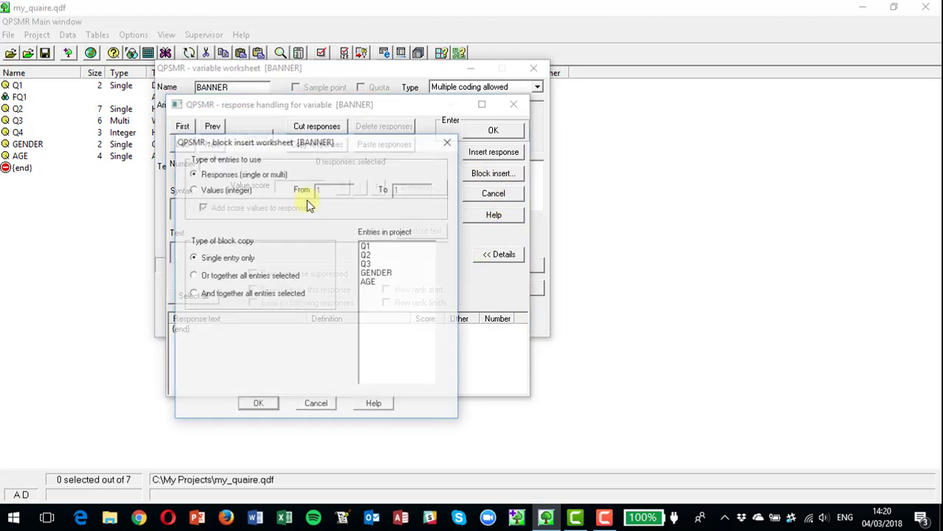
left_click(373, 273)
left_click(258, 406)
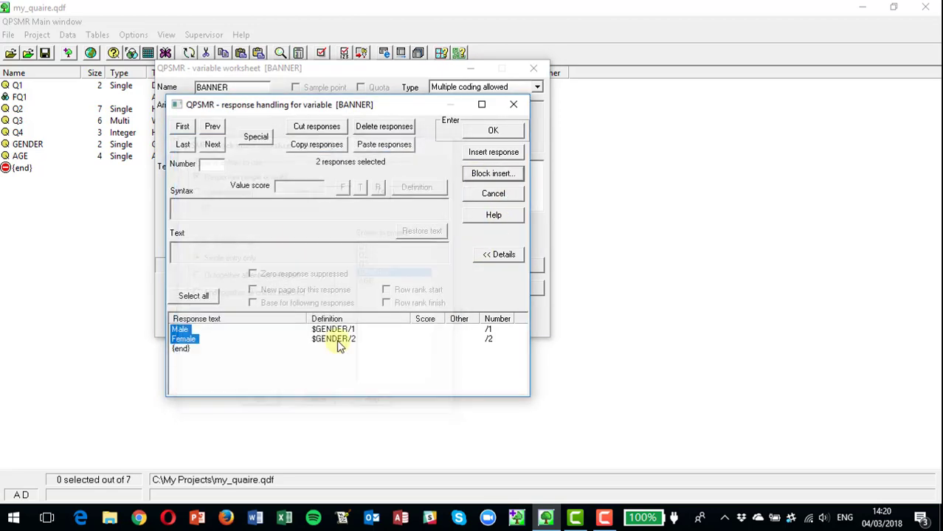
left_click(488, 176)
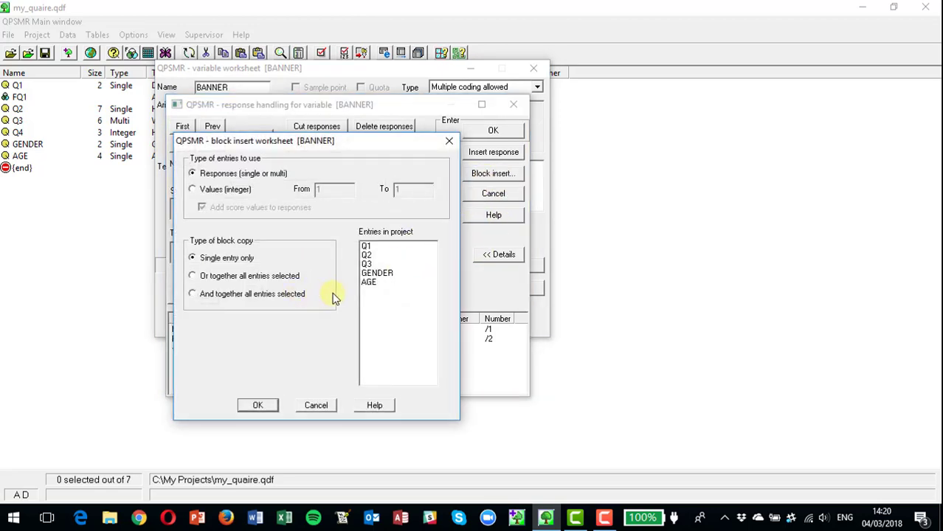
left_click(368, 281)
left_click(258, 405)
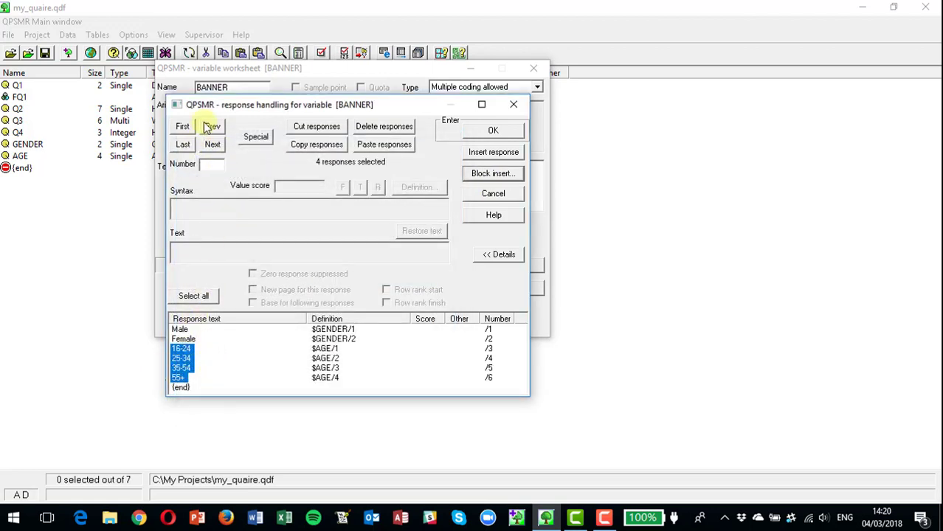
Step: Add group headings to the banner responses by prefixing Male with "GENDER\" and 16-24 with "AGE\"
left_click(180, 329)
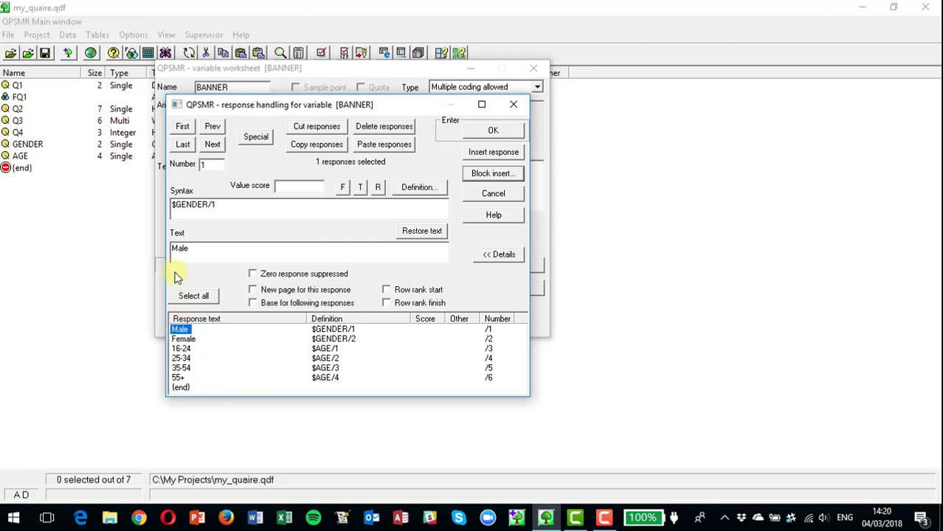
left_click(172, 248)
type("GE")
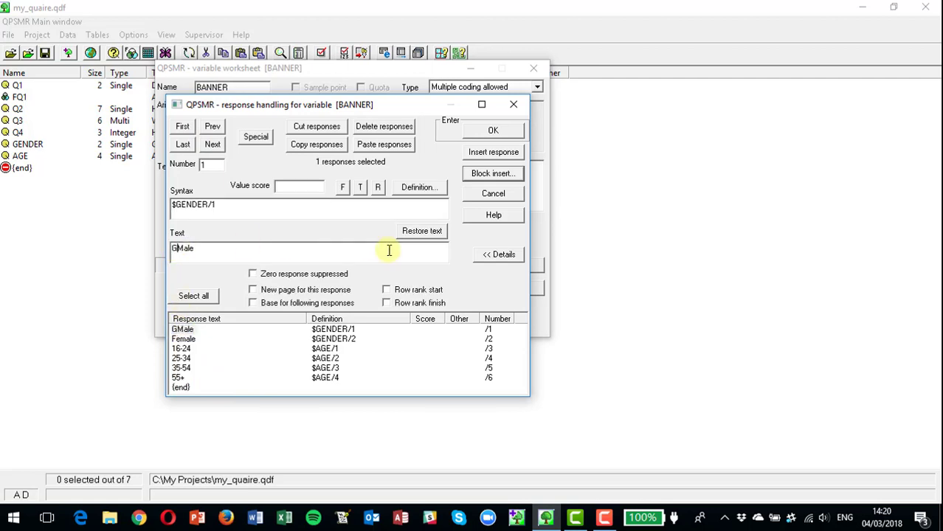
type("NDER\\")
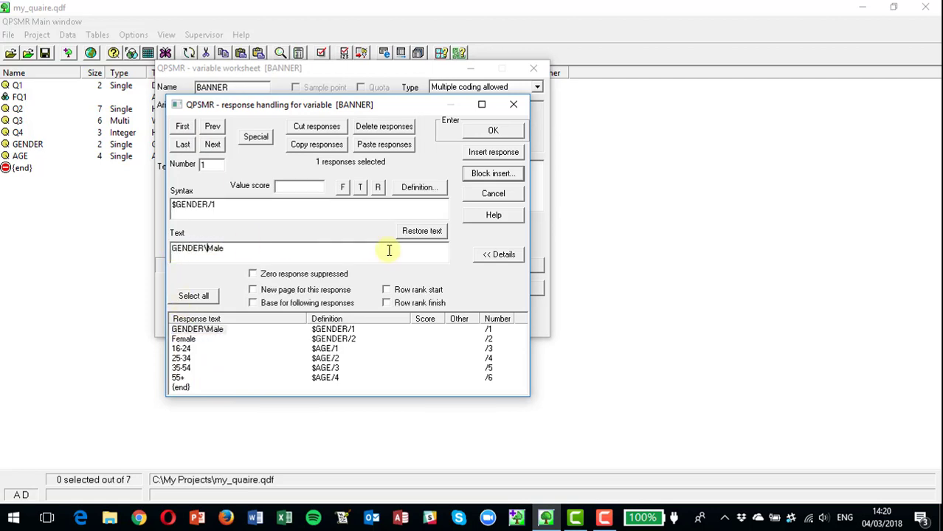
left_click(182, 350)
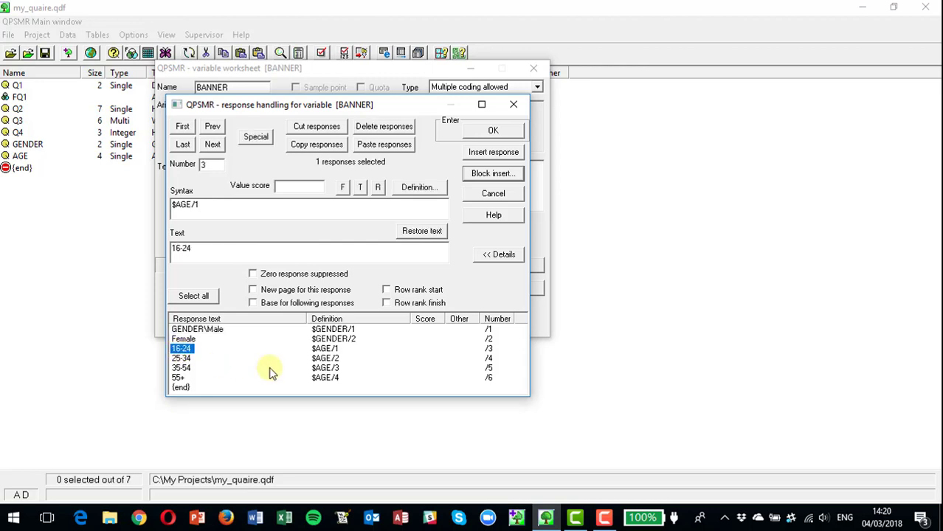
left_click(173, 249)
type("AGE\\")
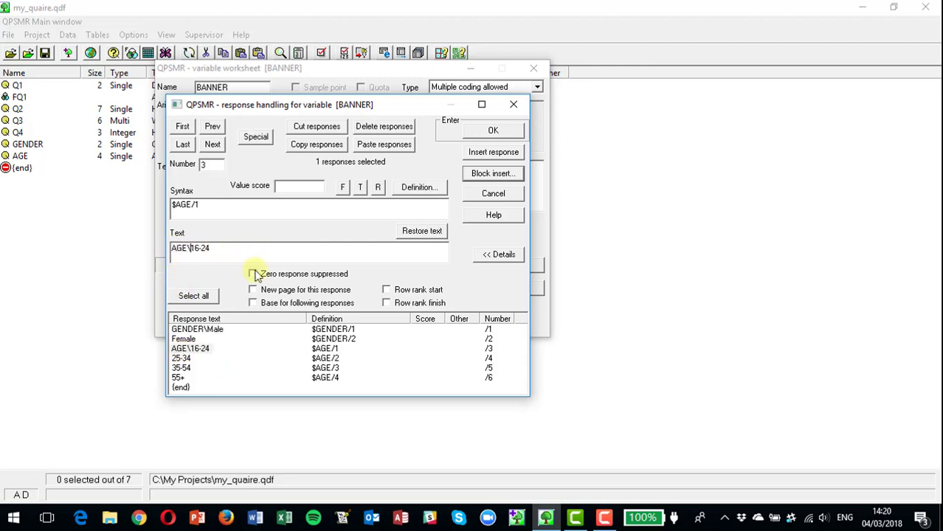
Step: Merge the two oldest age responses by redefining 35-54 as $AGE/3..4, deleting 55+ and retitling the merged response 35+
left_click(184, 368)
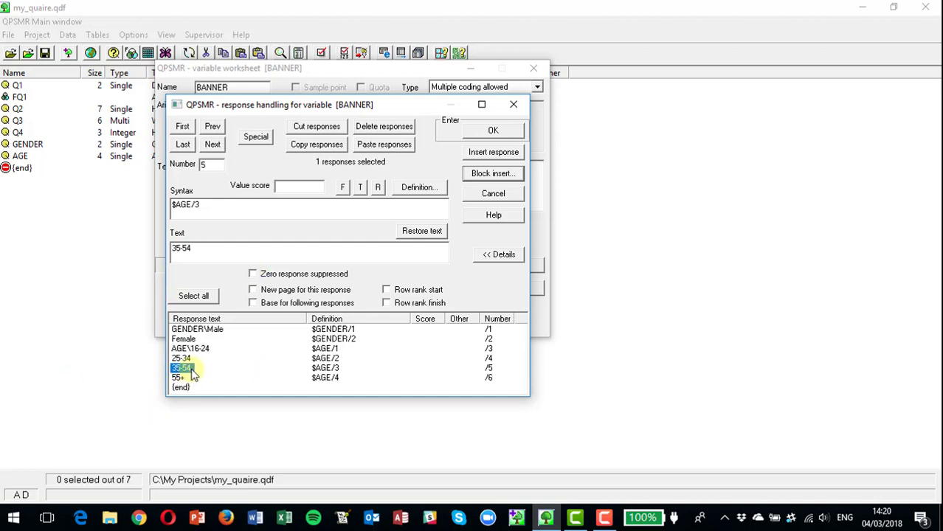
left_click(205, 207)
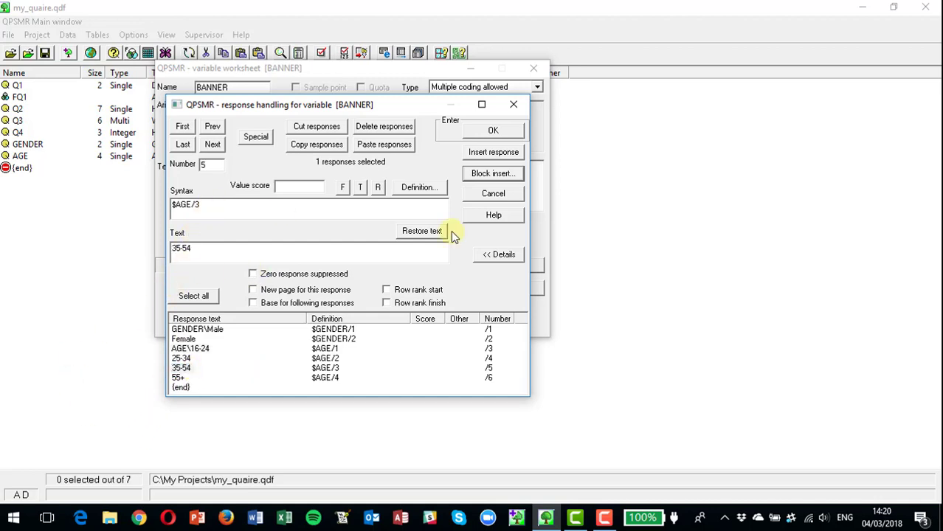
type("..4")
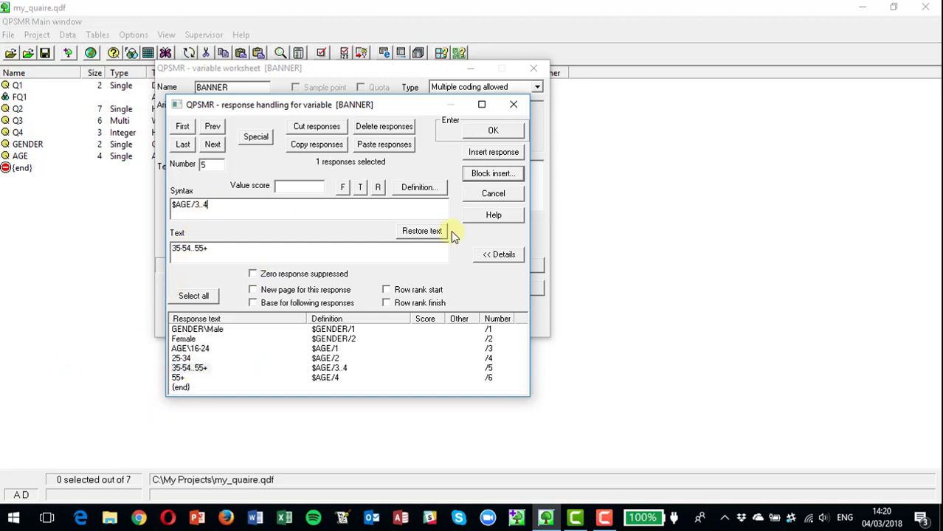
left_click(181, 378)
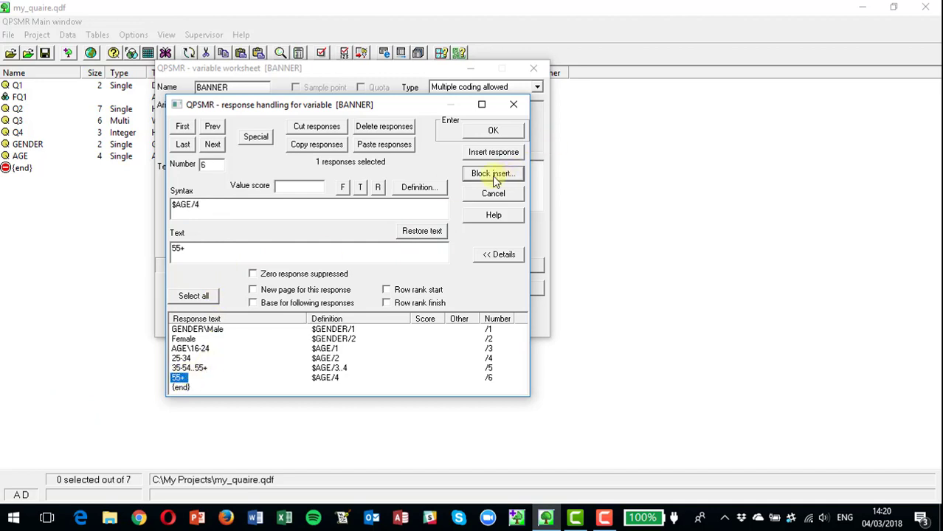
left_click(362, 131)
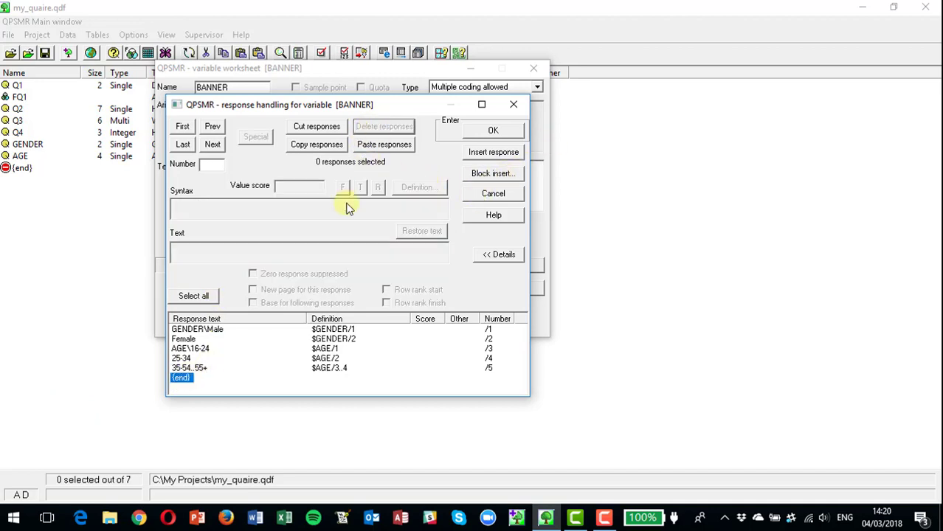
left_click(185, 368)
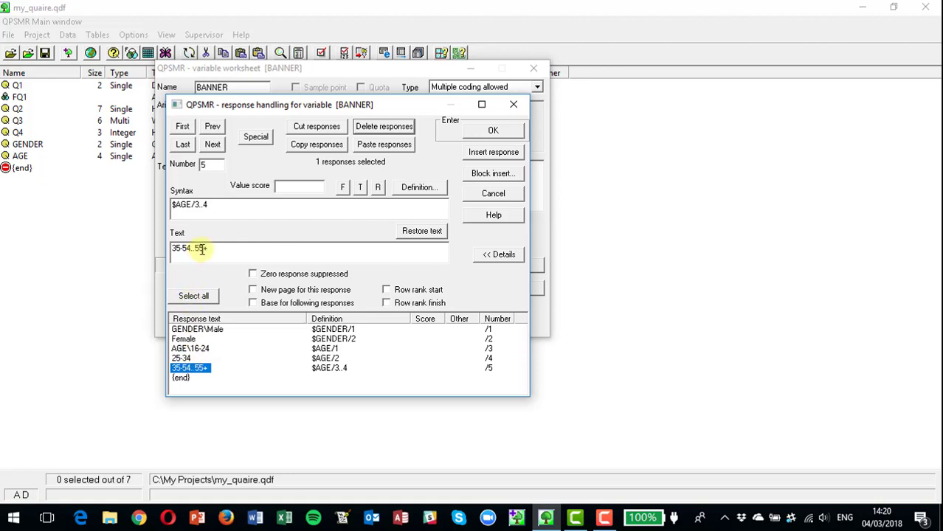
left_click(201, 249)
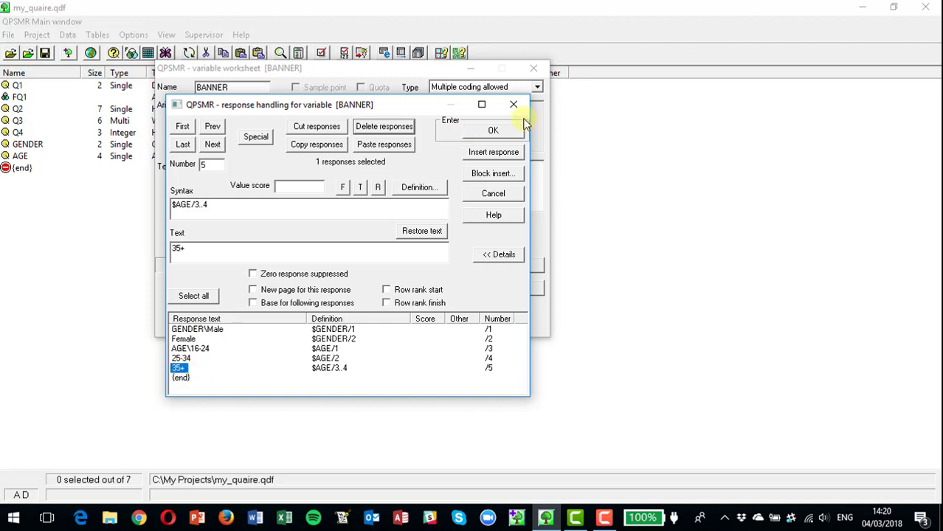
Step: Accept the BANNER variable with its responses and save the project
left_click(490, 132)
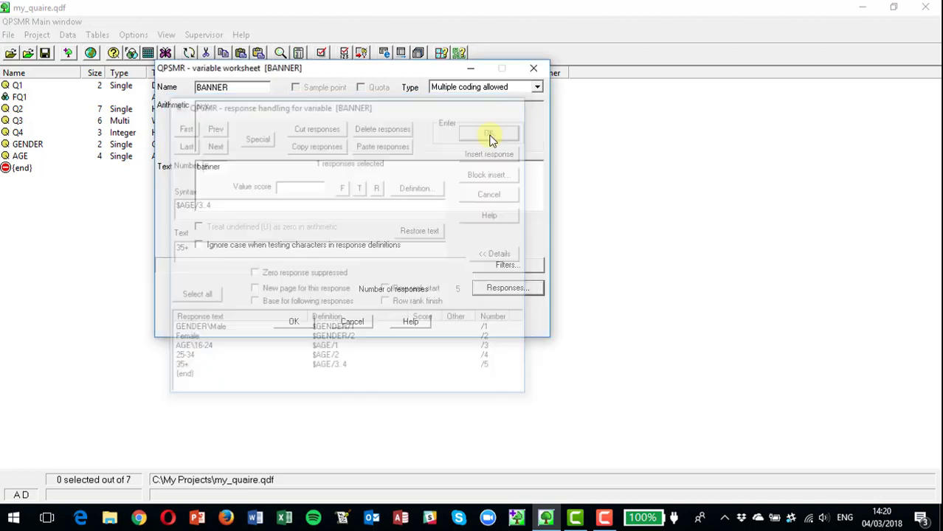
left_click(296, 322)
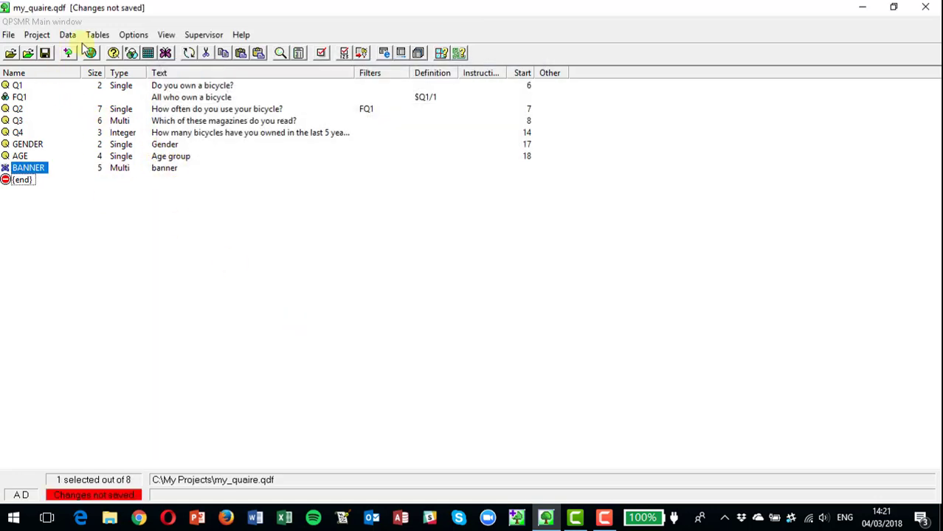
left_click(44, 52)
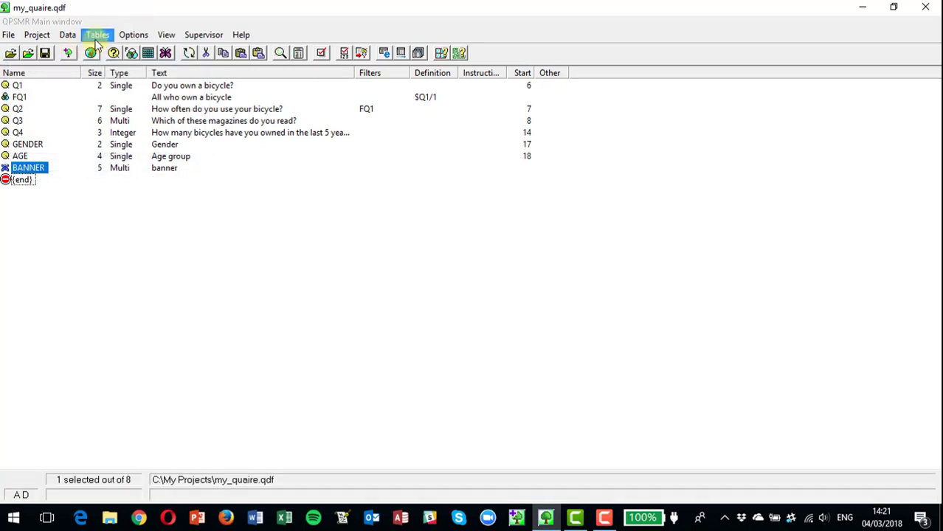
Step: Open the existing tables file the_tables.qtf from the My Projects folder
left_click(96, 35)
left_click(131, 87)
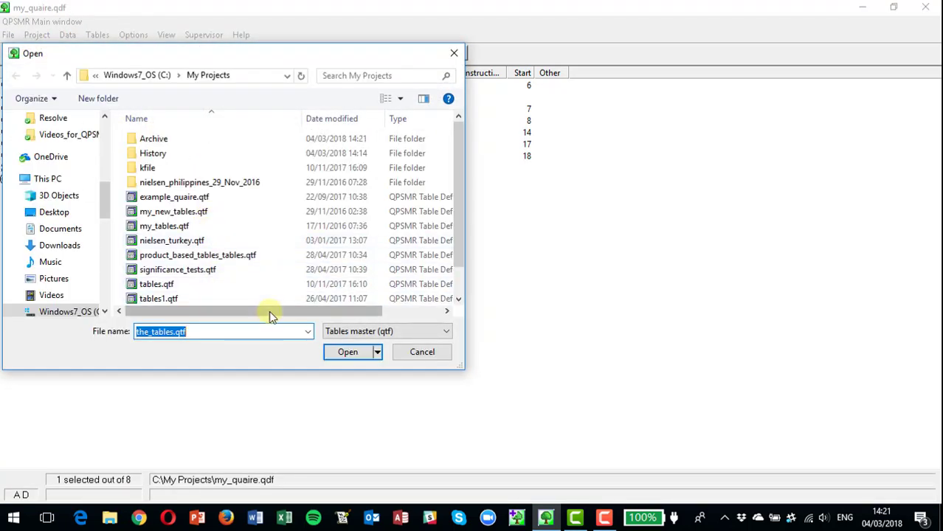
left_click(347, 352)
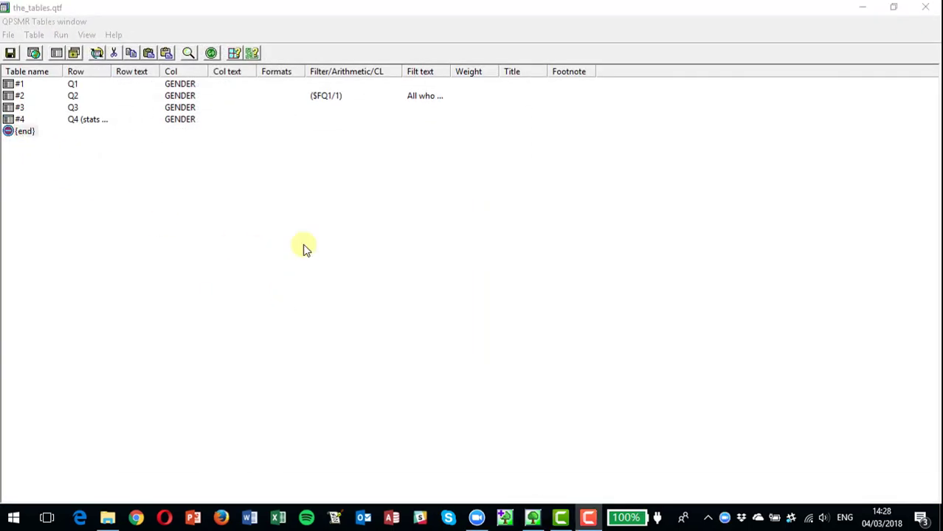
Step: Start a new standard table at the end of the tables file and set BANNER as its column entry
left_click(35, 37)
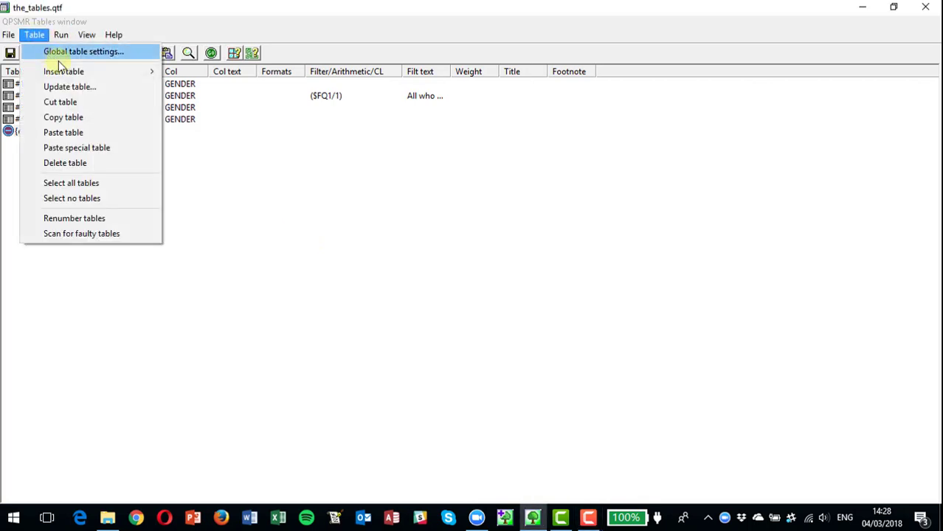
mouse_move(77, 71)
left_click(213, 73)
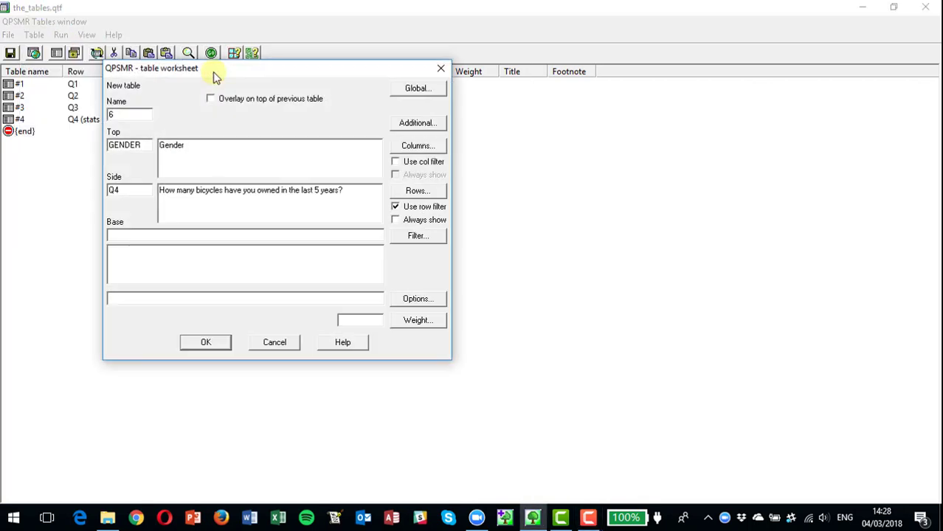
left_click(417, 147)
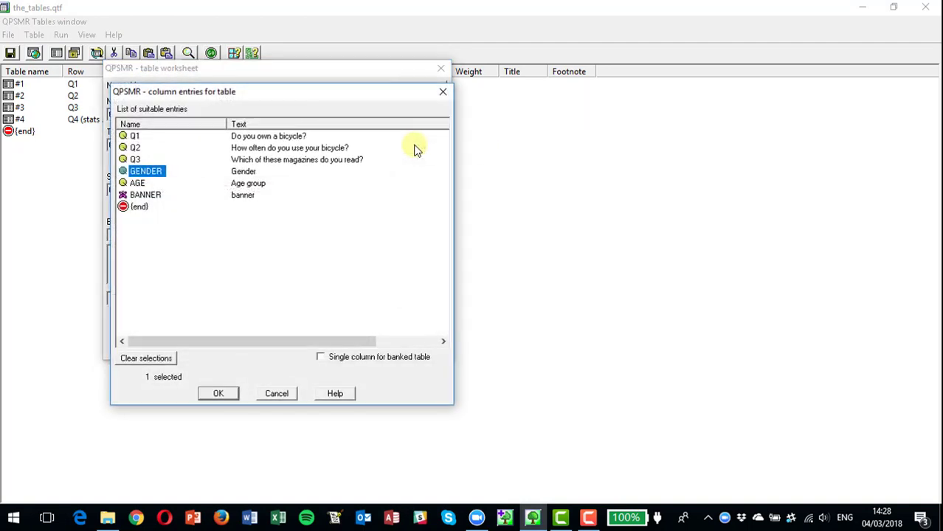
left_click(158, 195)
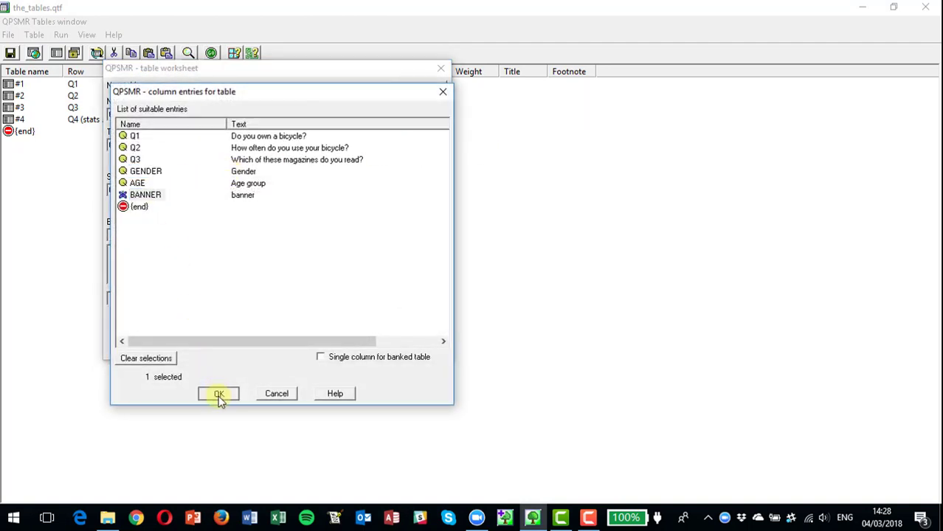
left_click(222, 393)
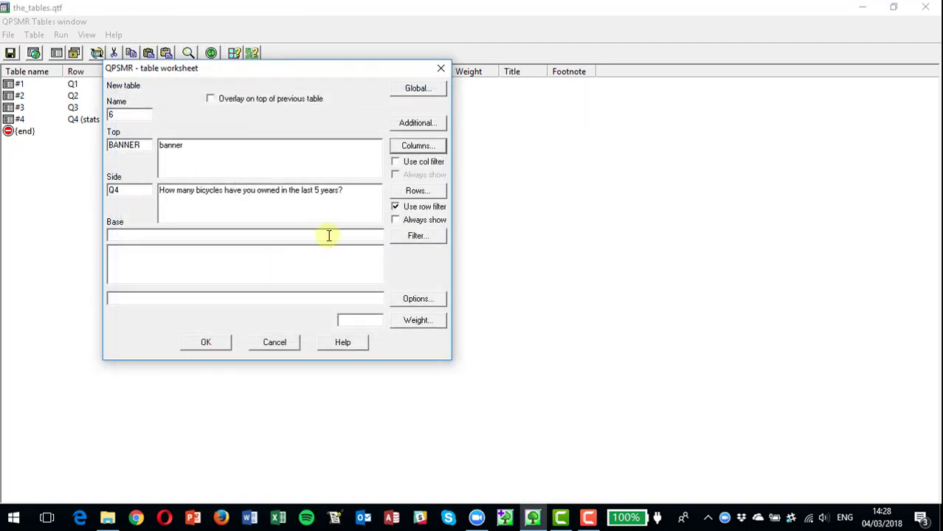
Step: Set Q1 as the new table's row entry and add the table to the tables file
left_click(418, 191)
left_click(133, 136)
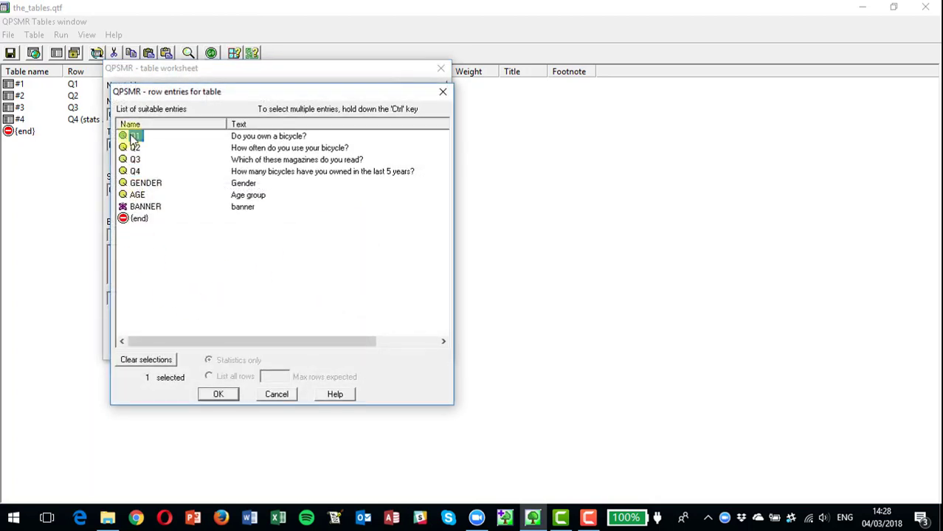
left_click(214, 393)
left_click(209, 344)
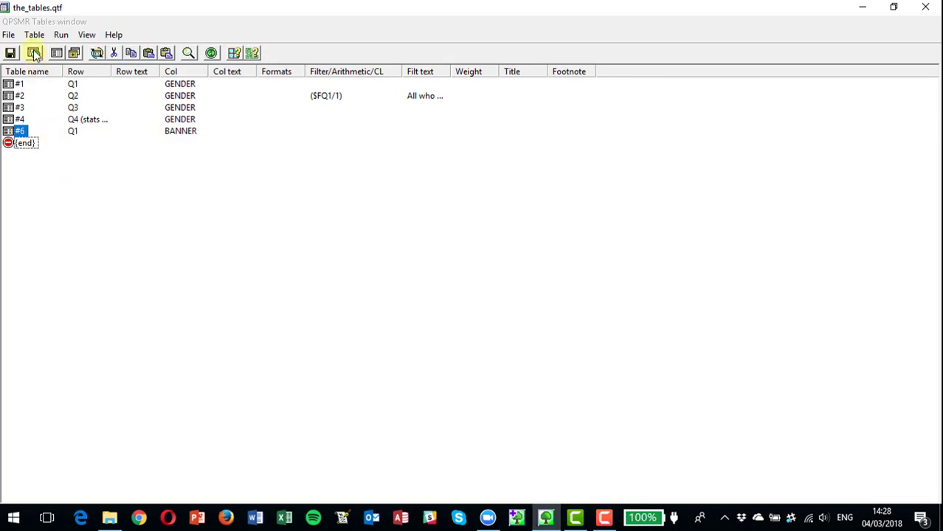
Step: Save the changes, run all tables, and view the output through to the Q1 by banner table
left_click(61, 36)
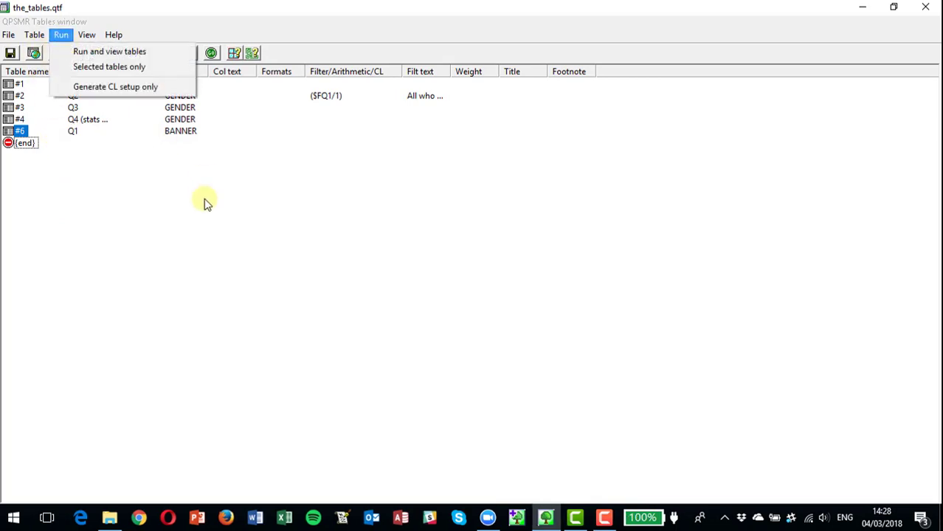
left_click(115, 52)
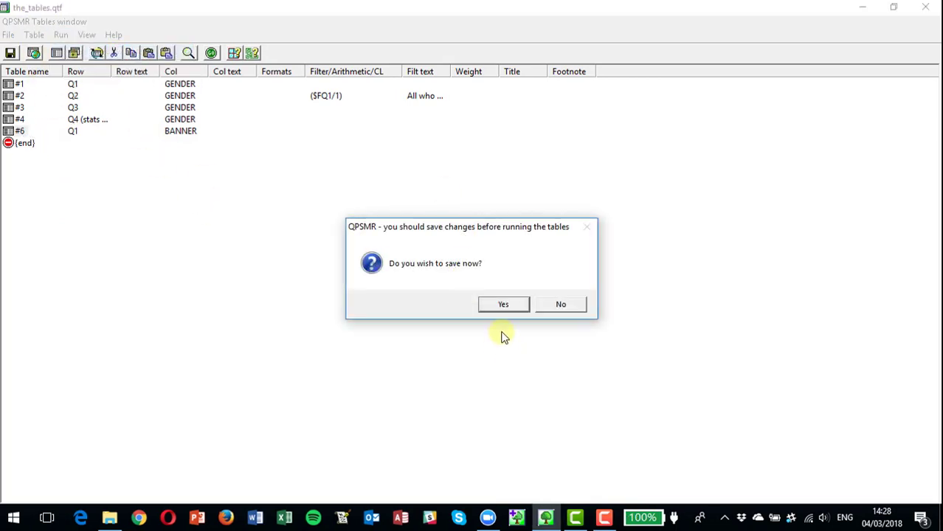
left_click(499, 306)
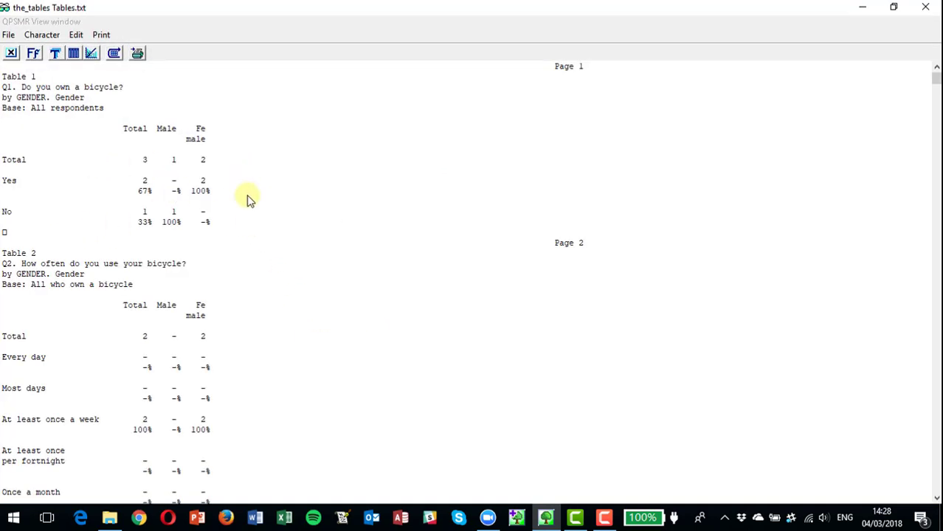
scroll(249, 199, "down", 9)
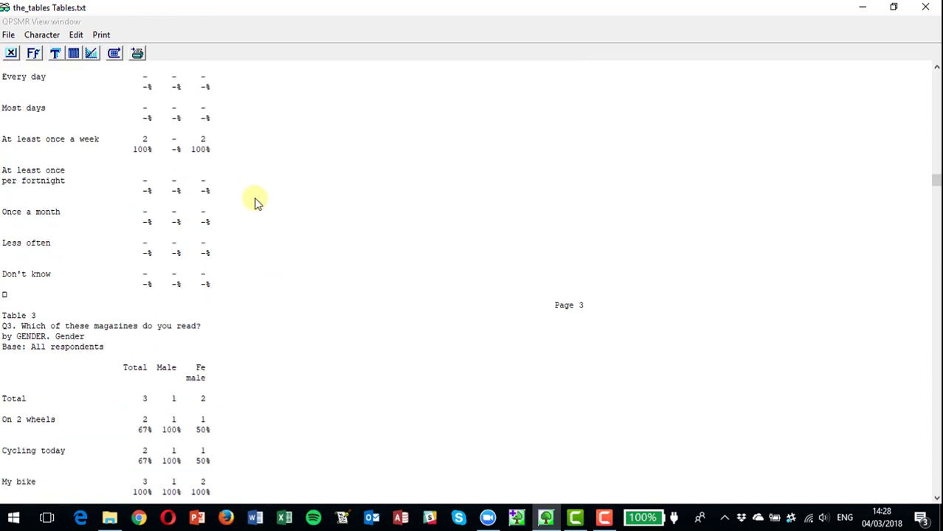
scroll(255, 201, "down", 12)
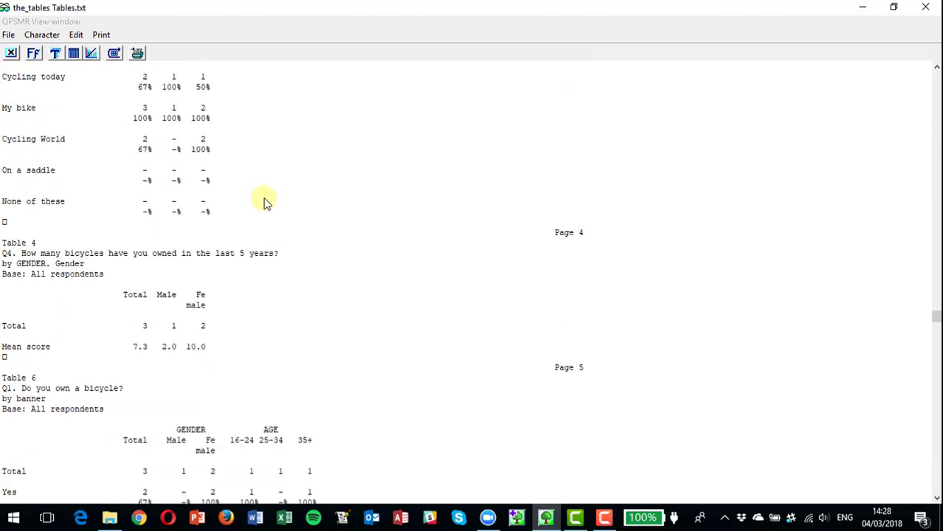
scroll(266, 201, "down", 6)
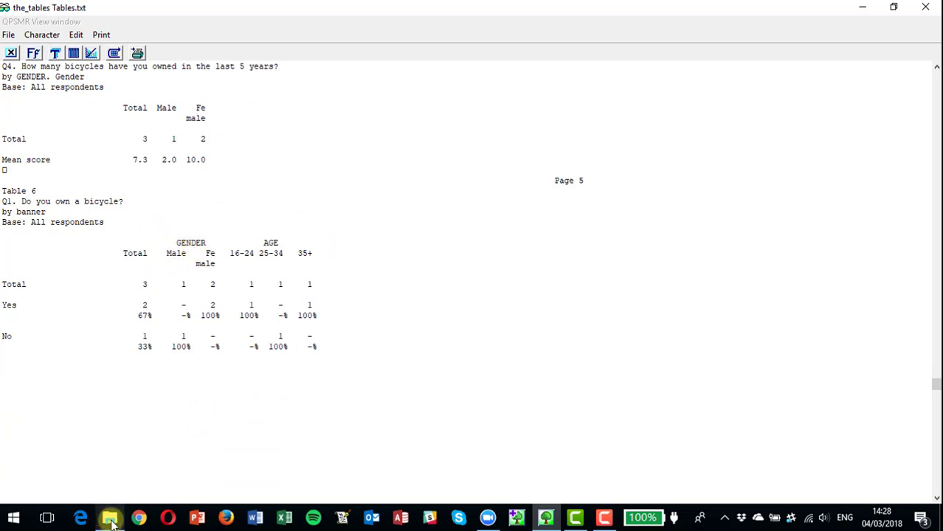
Step: Switch to the My Projects folder in File Explorer and open the_tables Tables.csv
mouse_move(112, 523)
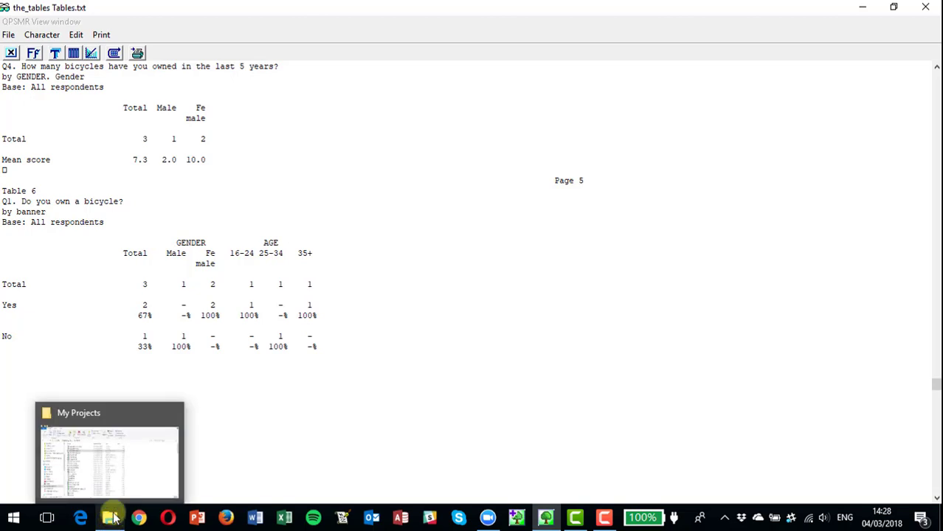
left_click(112, 520)
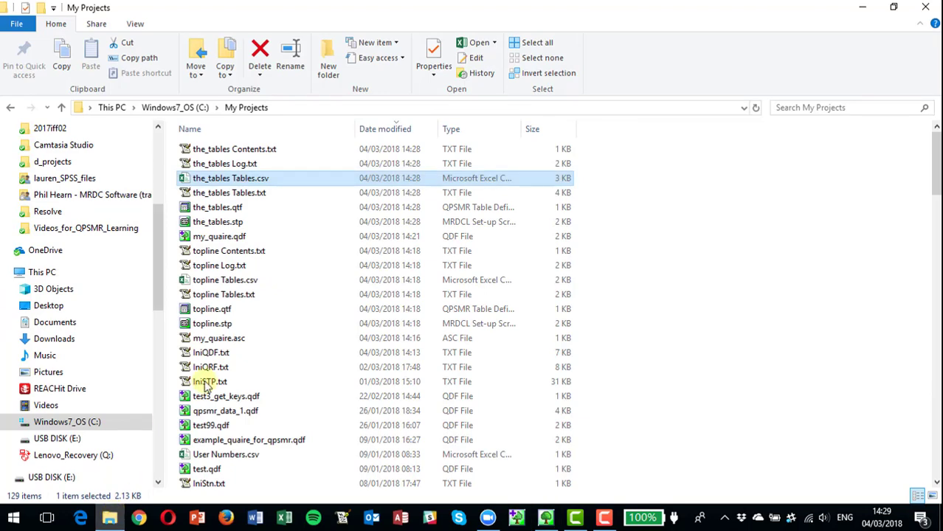
double_click(217, 180)
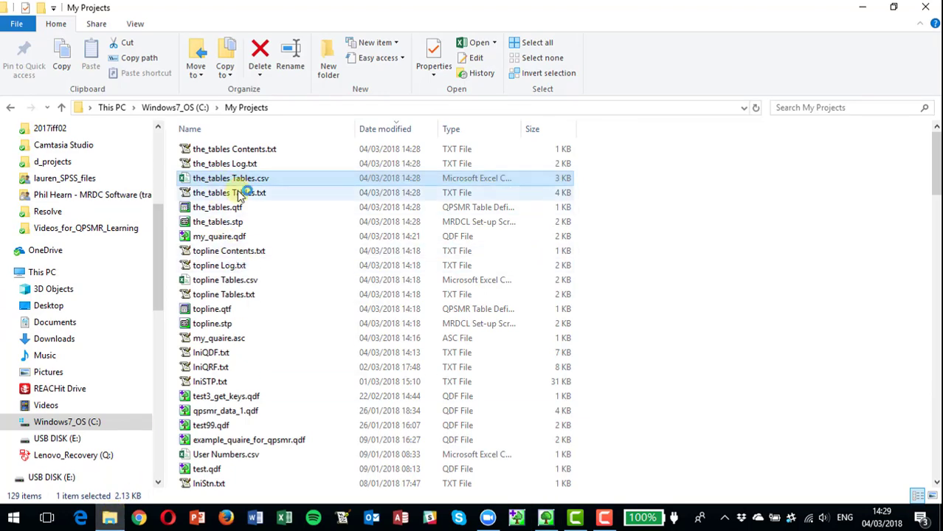